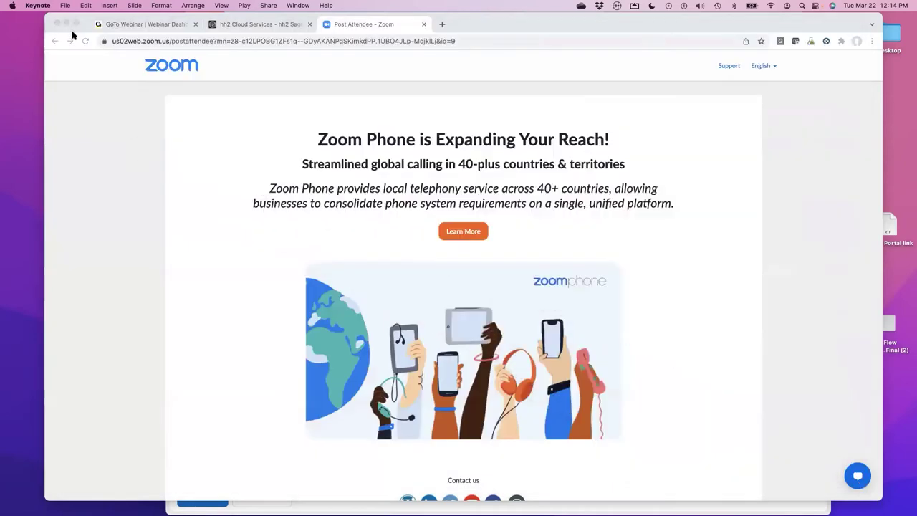
- Sign in to hh2 Cloud Services as admin and open the account menu from Labor Time Approval
{"action": "left_click", "coordinate": [244, 28]}
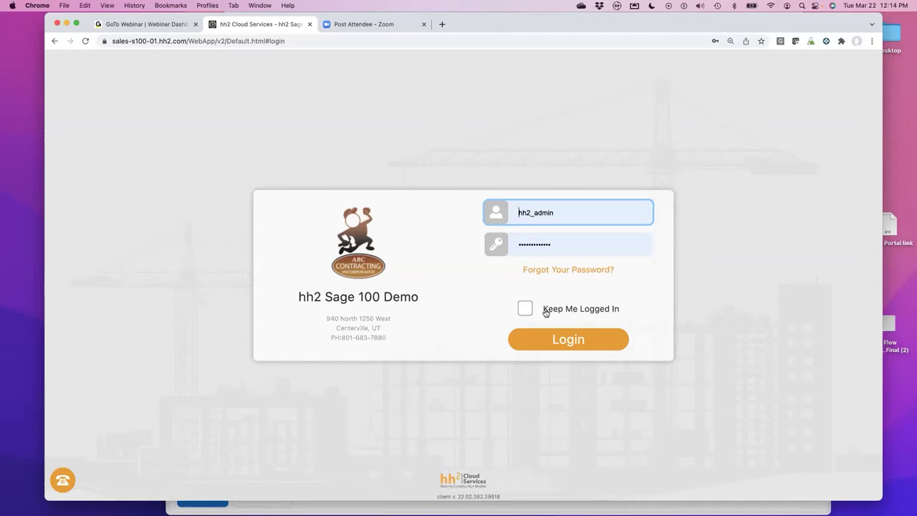
{"action": "left_click", "coordinate": [549, 345]}
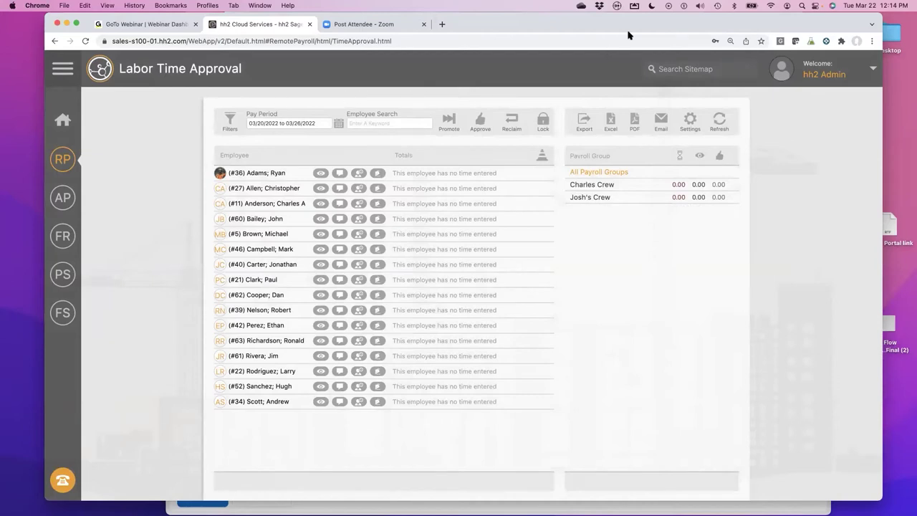
{"action": "left_click", "coordinate": [814, 75]}
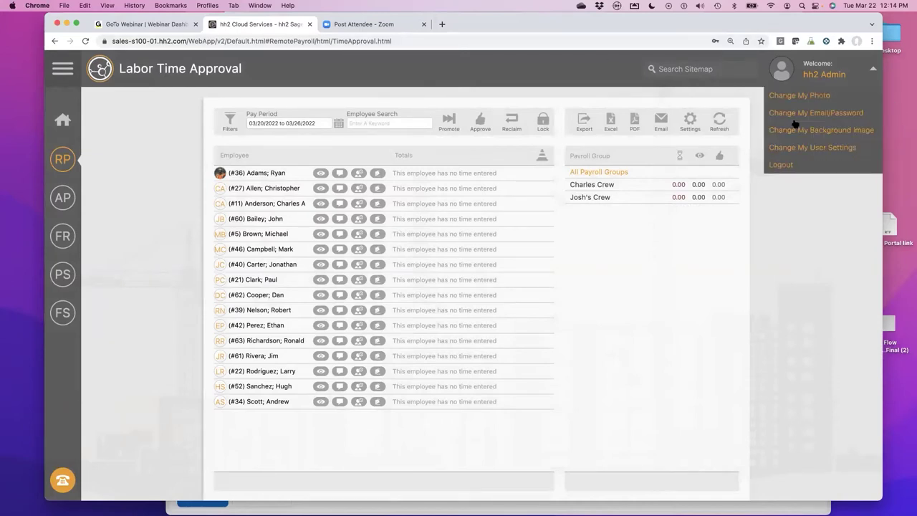
- Log out of the admin account and sign back in as the other user with their saved login
{"action": "left_click", "coordinate": [779, 164]}
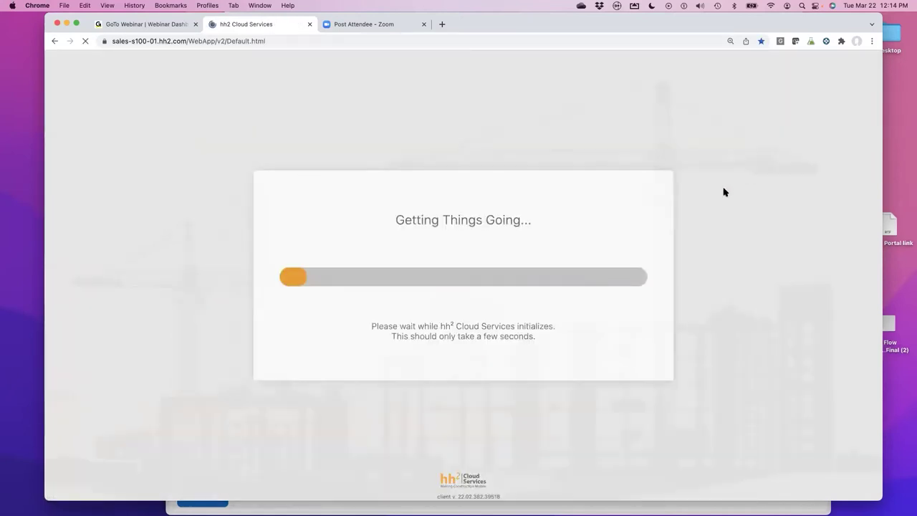
{"action": "double_click", "coordinate": [584, 206]}
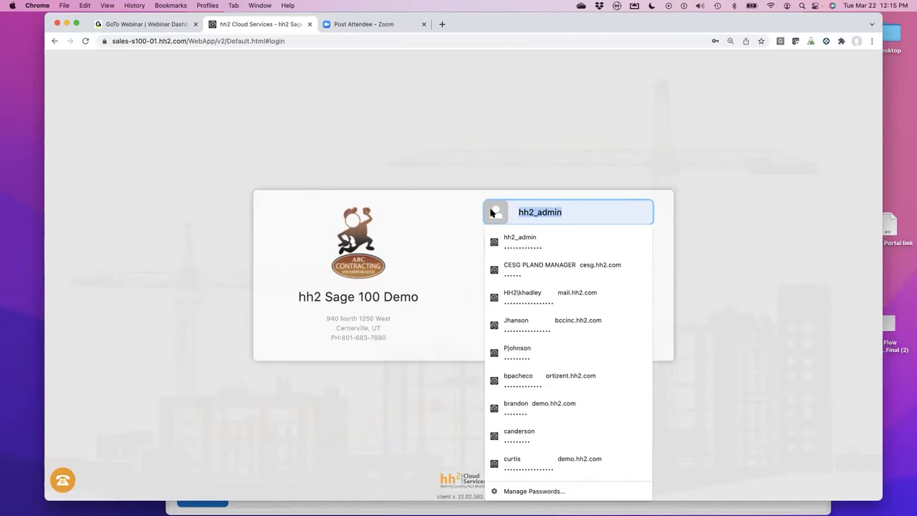
{"action": "type", "text": "ca"}
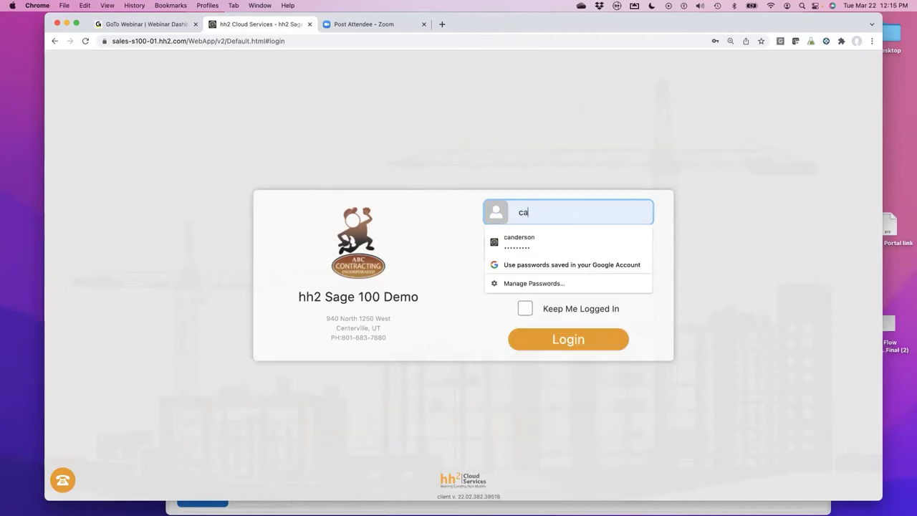
{"action": "left_click", "coordinate": [530, 264]}
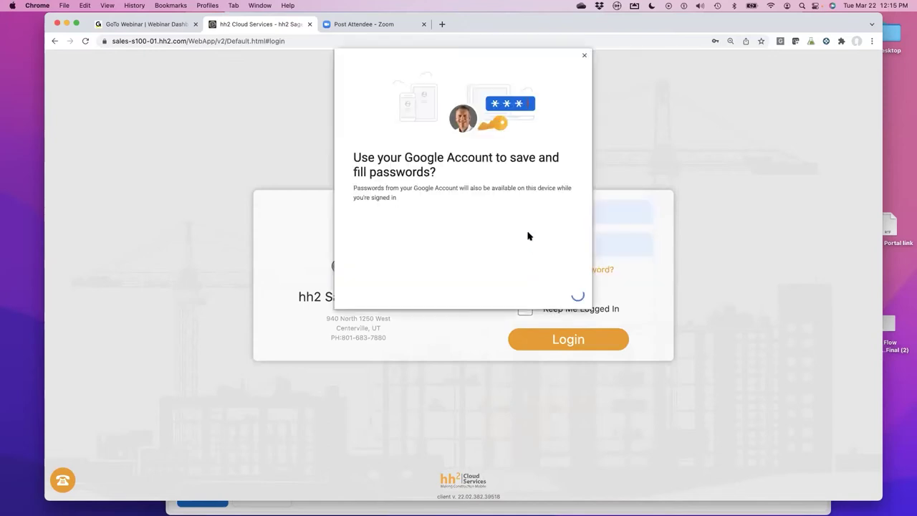
{"action": "left_click", "coordinate": [584, 56]}
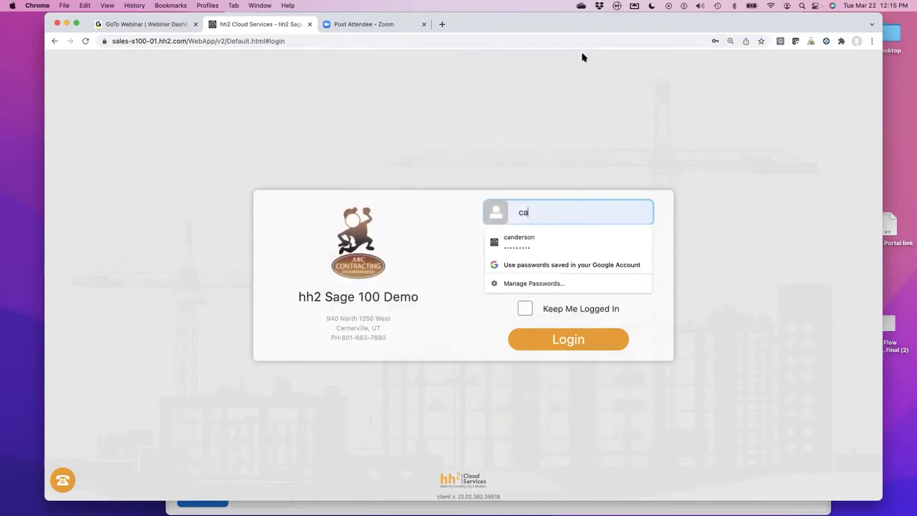
{"action": "left_click", "coordinate": [521, 247]}
{"action": "left_click", "coordinate": [552, 338]}
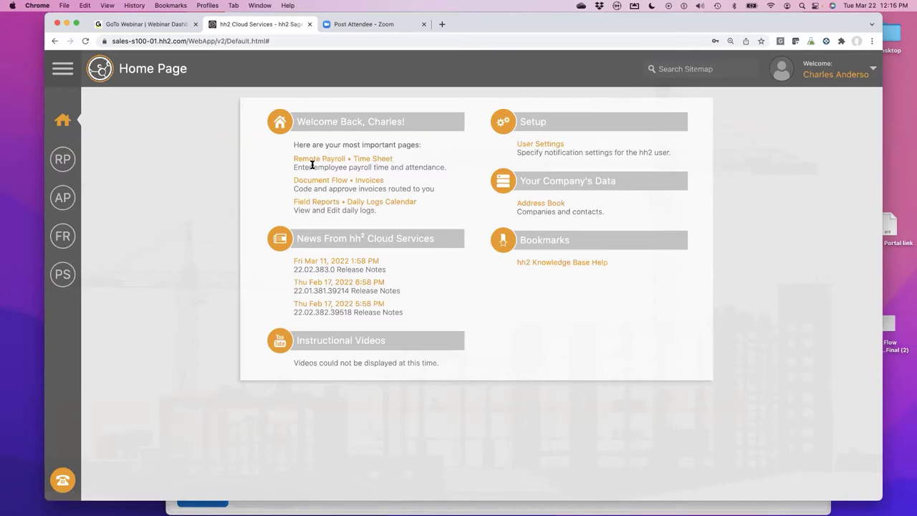
{"action": "left_click", "coordinate": [366, 159]}
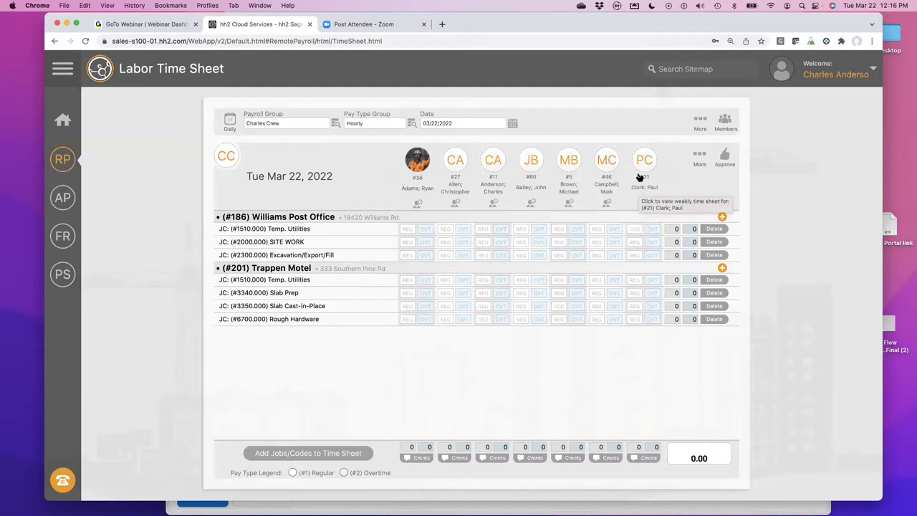
- In Members, remove one employee from Charles Crew and add another as the last column
{"action": "left_click", "coordinate": [724, 123]}
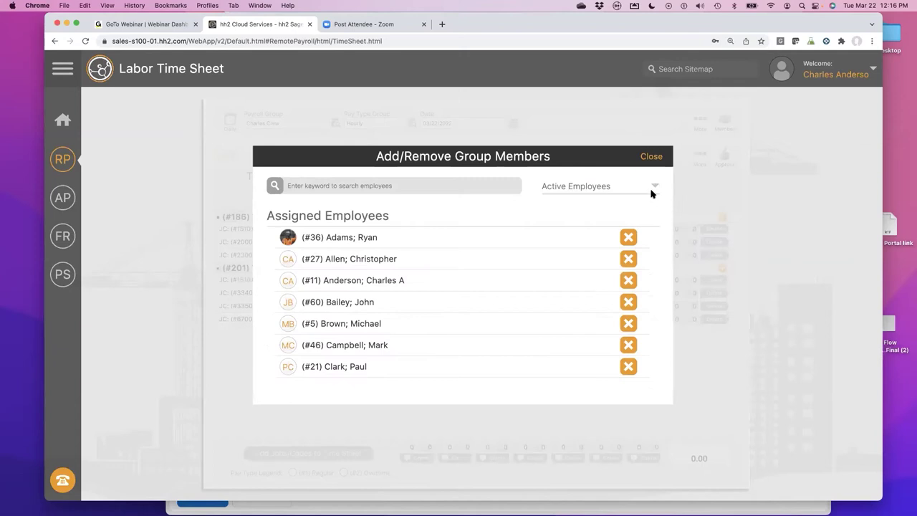
{"action": "left_click", "coordinate": [627, 346]}
{"action": "scroll", "coordinate": [609, 349], "scroll_direction": "down", "scroll_amount": 10}
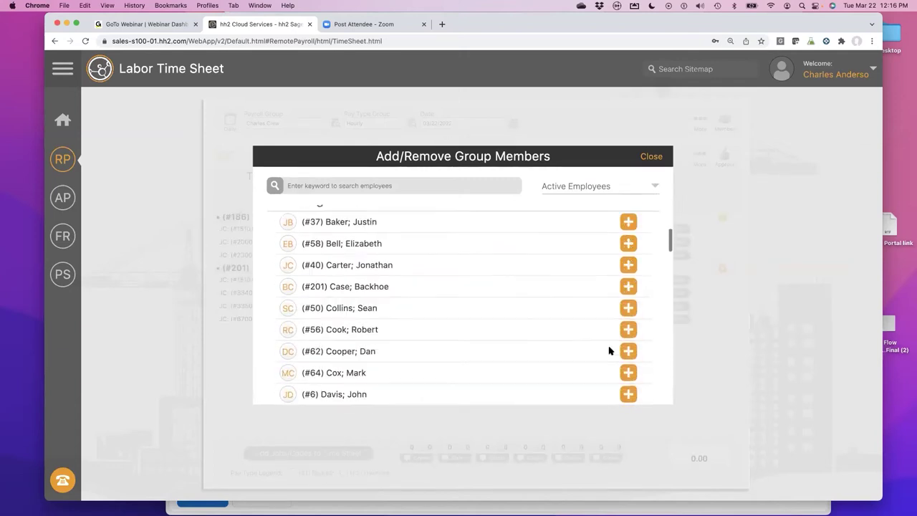
{"action": "scroll", "coordinate": [609, 350], "scroll_direction": "up", "scroll_amount": 5}
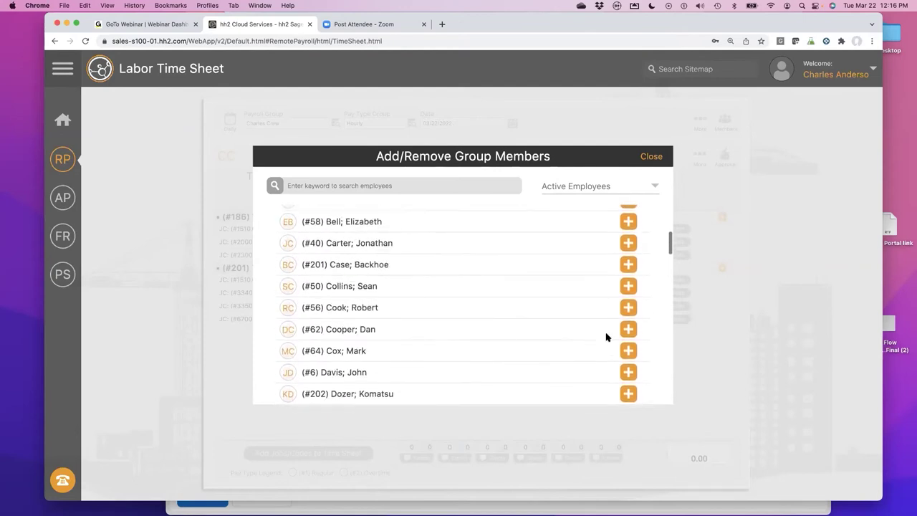
{"action": "left_click", "coordinate": [629, 286]}
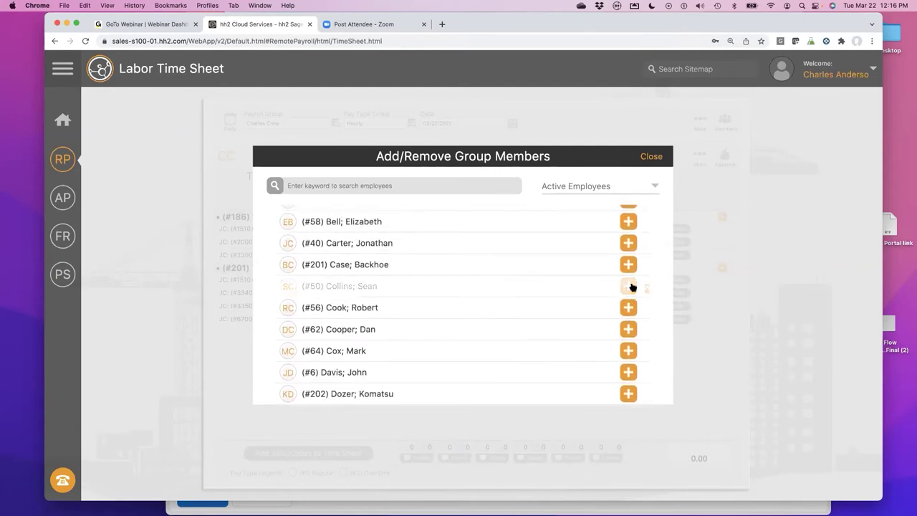
{"action": "left_click", "coordinate": [650, 156]}
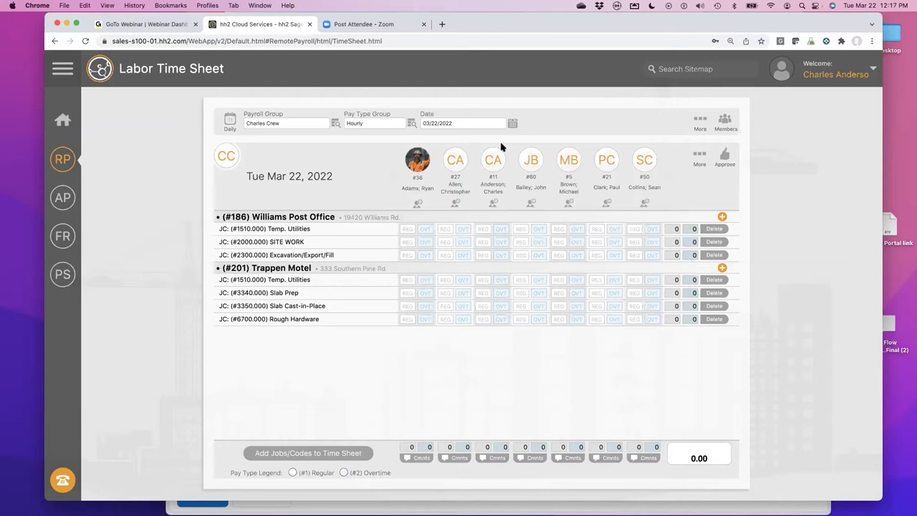
{"action": "left_click", "coordinate": [512, 125]}
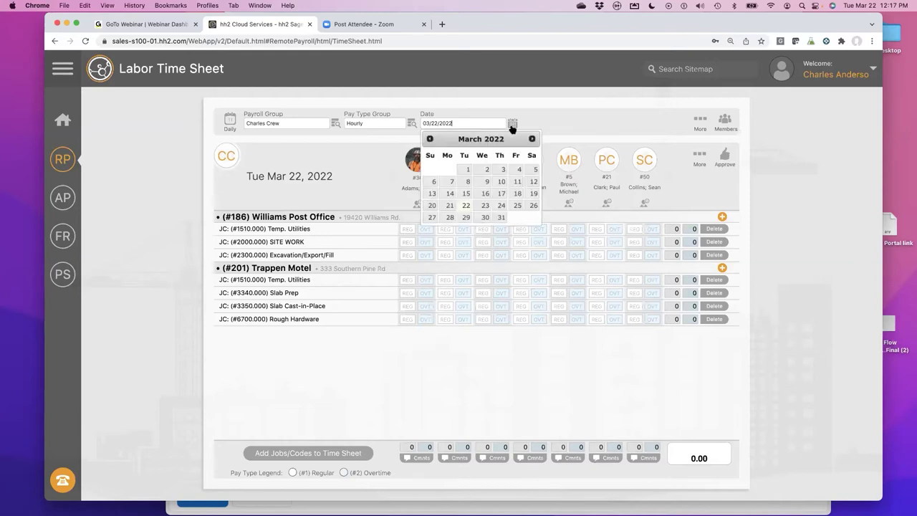
{"action": "left_click", "coordinate": [485, 206]}
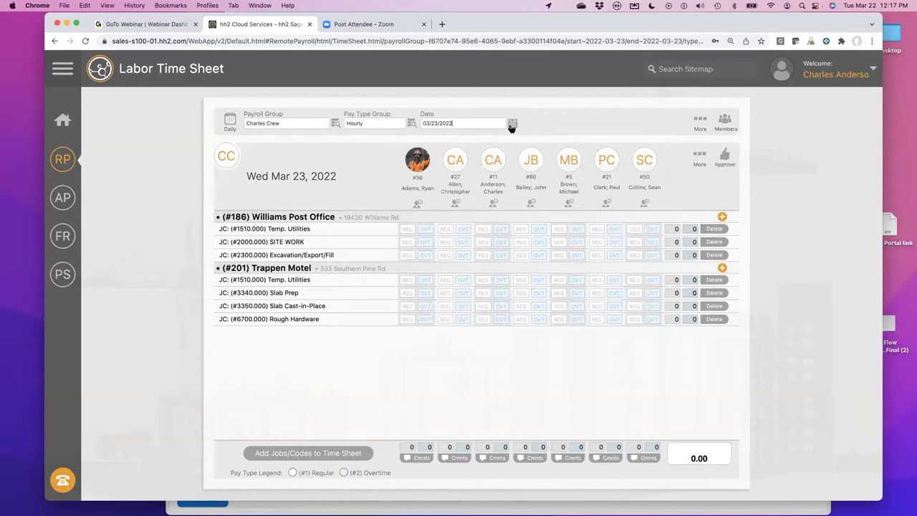
{"action": "left_click", "coordinate": [511, 126]}
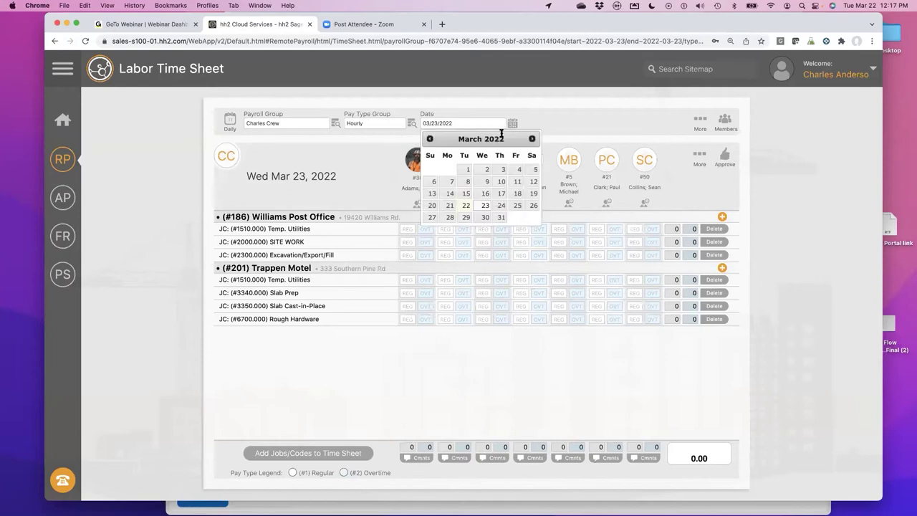
{"action": "left_click", "coordinate": [465, 206]}
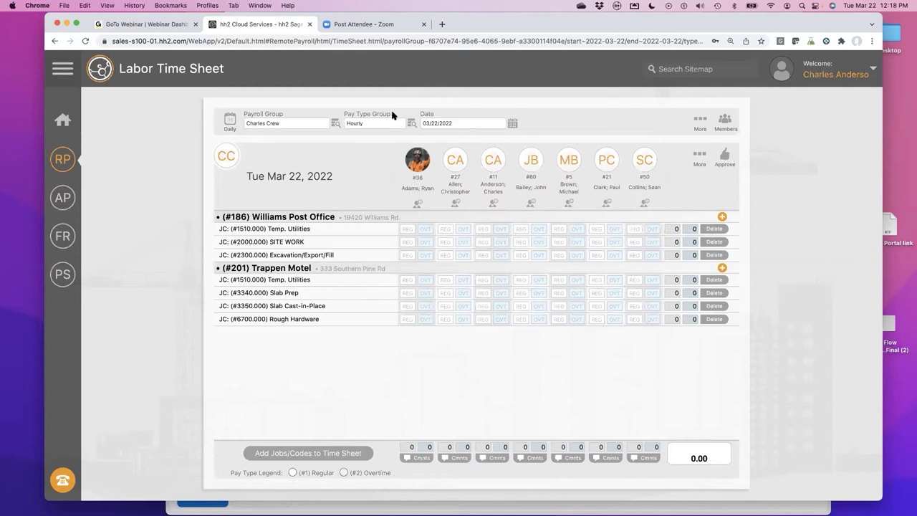
{"action": "left_click", "coordinate": [411, 123]}
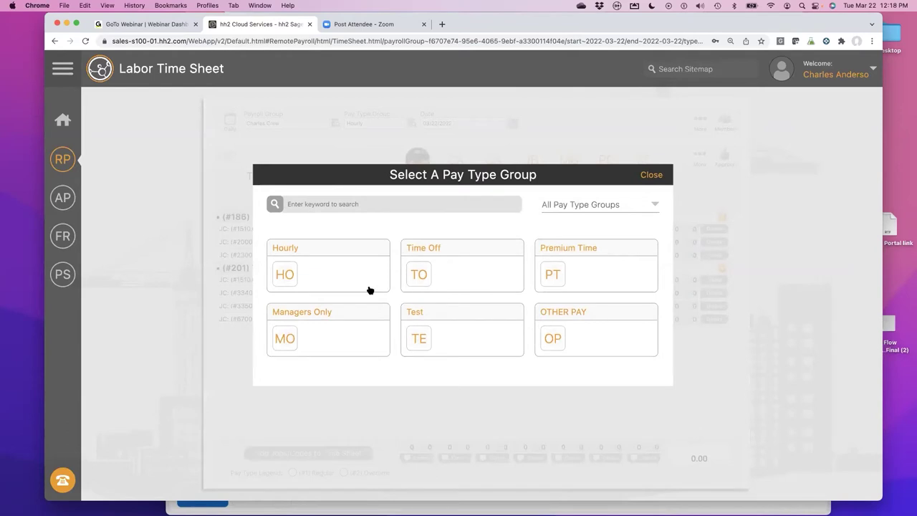
{"action": "left_click", "coordinate": [317, 314]}
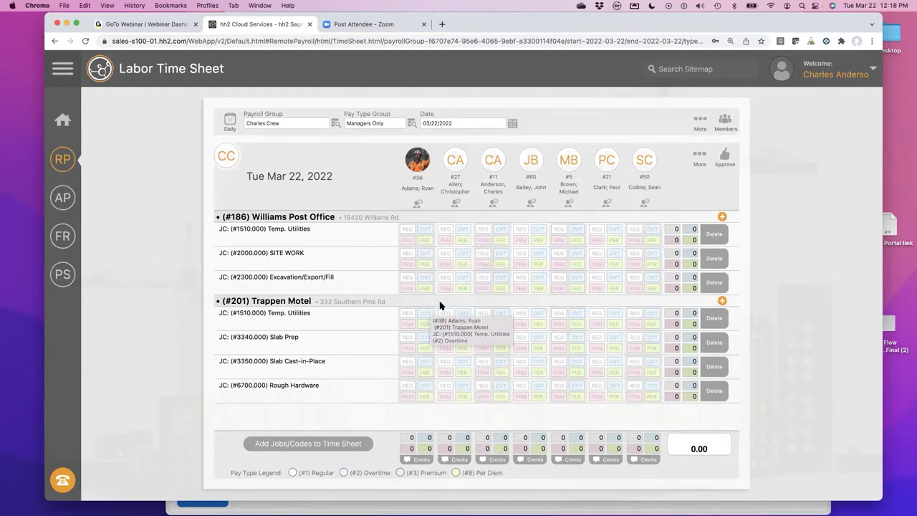
{"action": "left_click", "coordinate": [412, 126]}
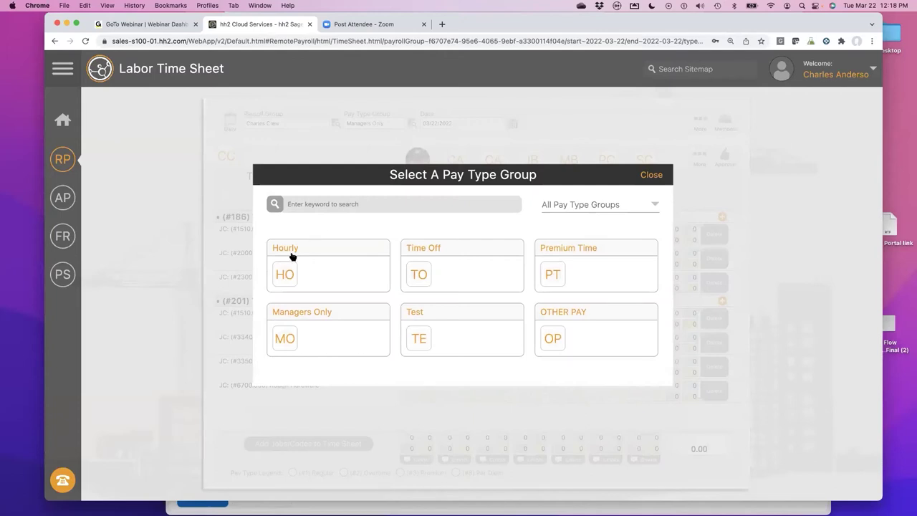
{"action": "left_click", "coordinate": [293, 256]}
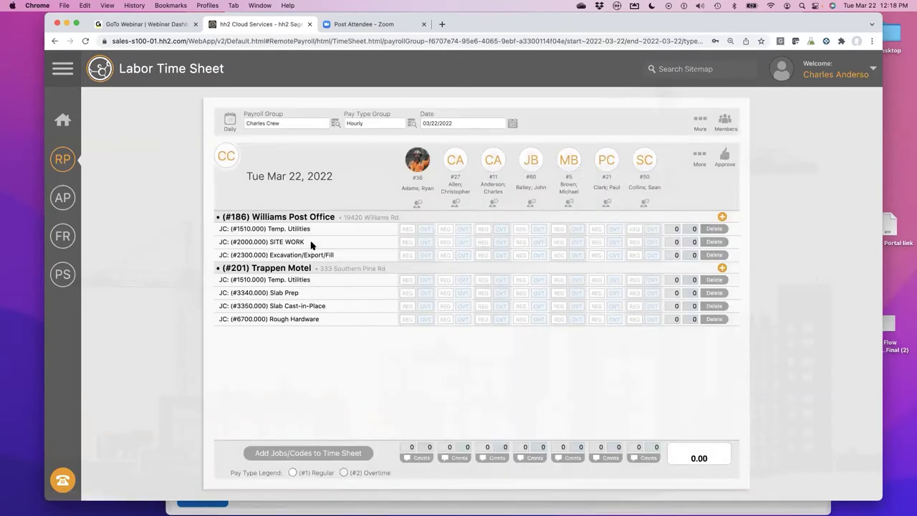
- Give the first employee 2 regular hours each on Temp. Utilities, SITE WORK, Trappen Motel Temp. Utilities and Slab Prep
{"action": "left_click", "coordinate": [408, 227]}
{"action": "type", "text": "2"}
{"action": "left_click", "coordinate": [409, 242]}
{"action": "type", "text": "2"}
{"action": "left_click", "coordinate": [407, 280]}
{"action": "type", "text": "2"}
{"action": "left_click", "coordinate": [406, 293]}
{"action": "type", "text": "2"}
{"action": "left_click", "coordinate": [332, 341]}
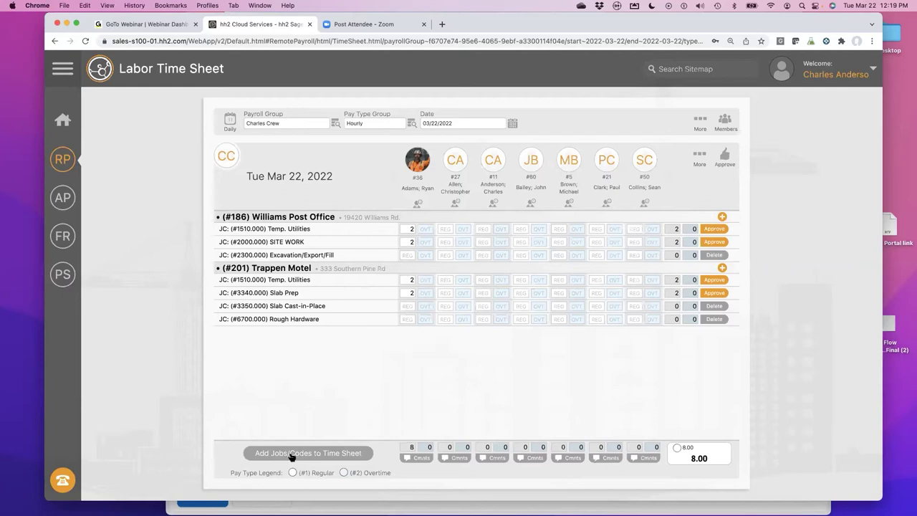
{"action": "left_click", "coordinate": [285, 452]}
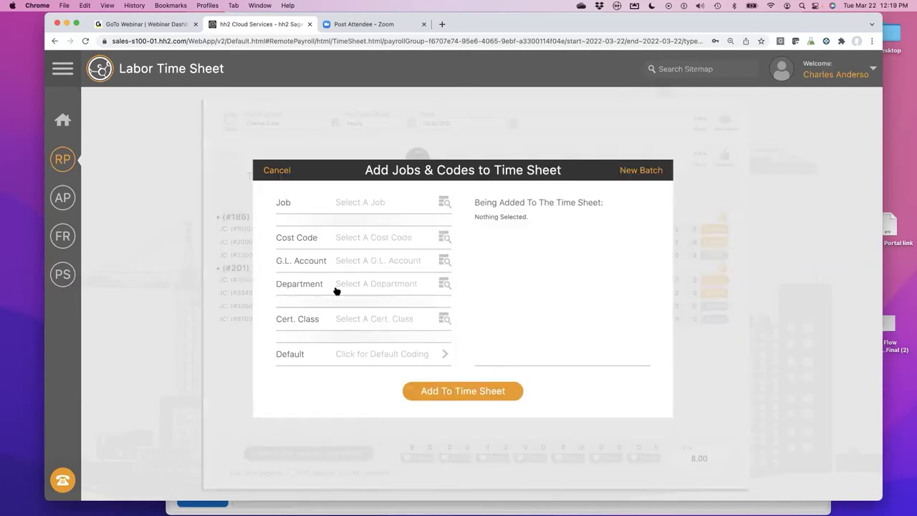
- Pick job #207 Wood Elementary School from the Select A Job list
{"action": "left_click", "coordinate": [364, 204]}
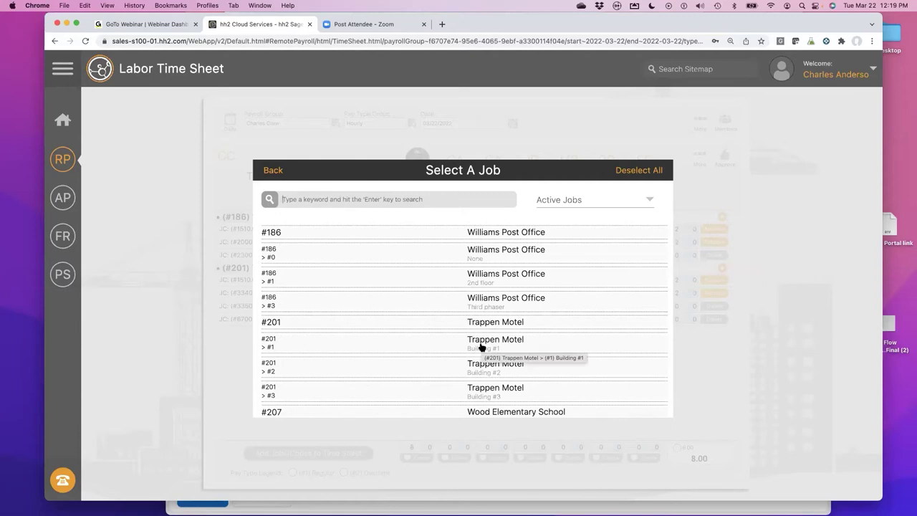
{"action": "scroll", "coordinate": [480, 347], "scroll_direction": "down", "scroll_amount": 5}
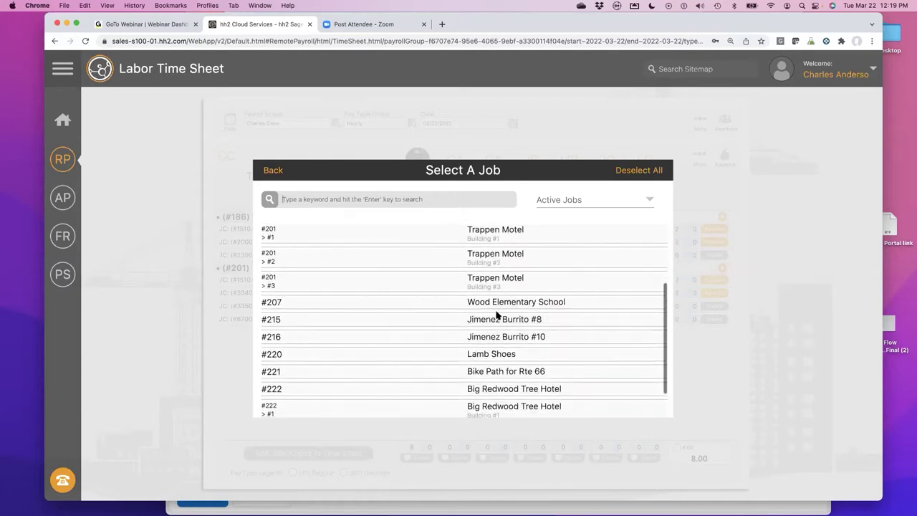
{"action": "left_click", "coordinate": [490, 305]}
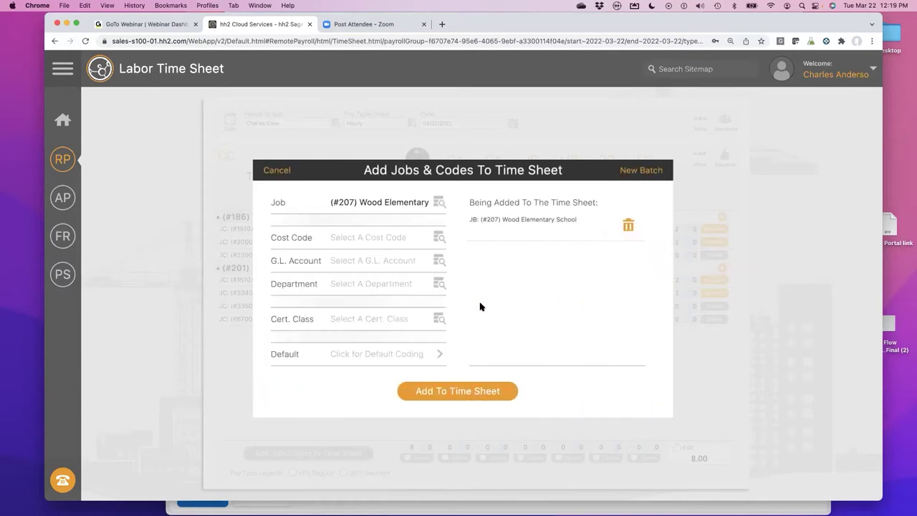
- Queue cost codes 6100.000 Rough Framing and 6120.000 Wall Framing under job #207
{"action": "left_click", "coordinate": [370, 250]}
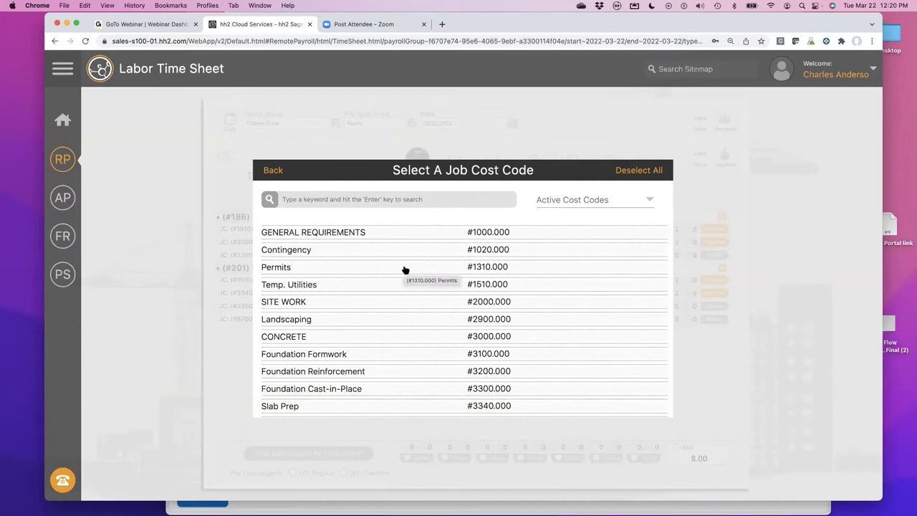
{"action": "scroll", "coordinate": [404, 270], "scroll_direction": "down", "scroll_amount": 5}
{"action": "scroll", "coordinate": [404, 273], "scroll_direction": "down", "scroll_amount": 2}
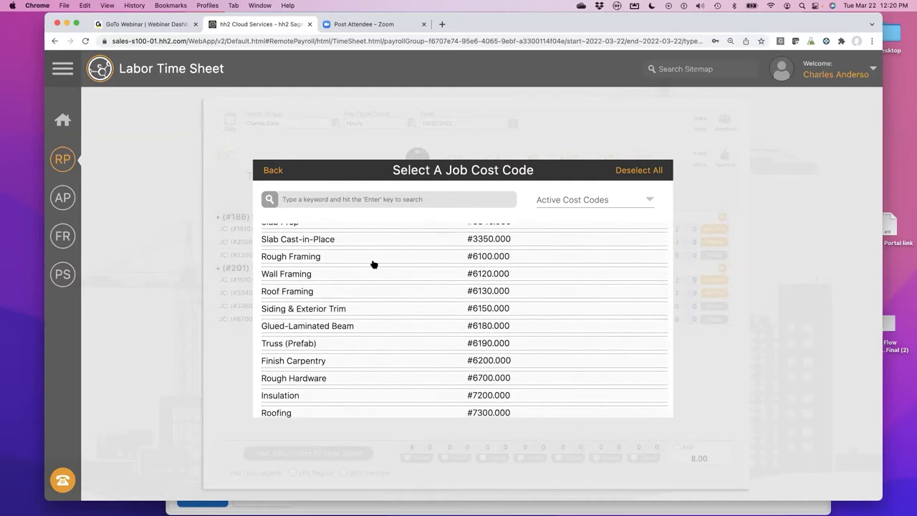
{"action": "left_click", "coordinate": [310, 260]}
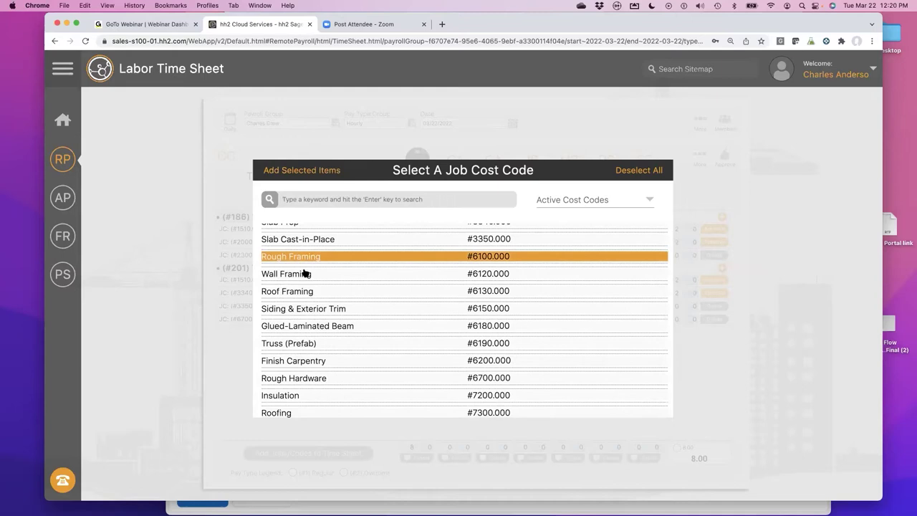
{"action": "left_click", "coordinate": [305, 273]}
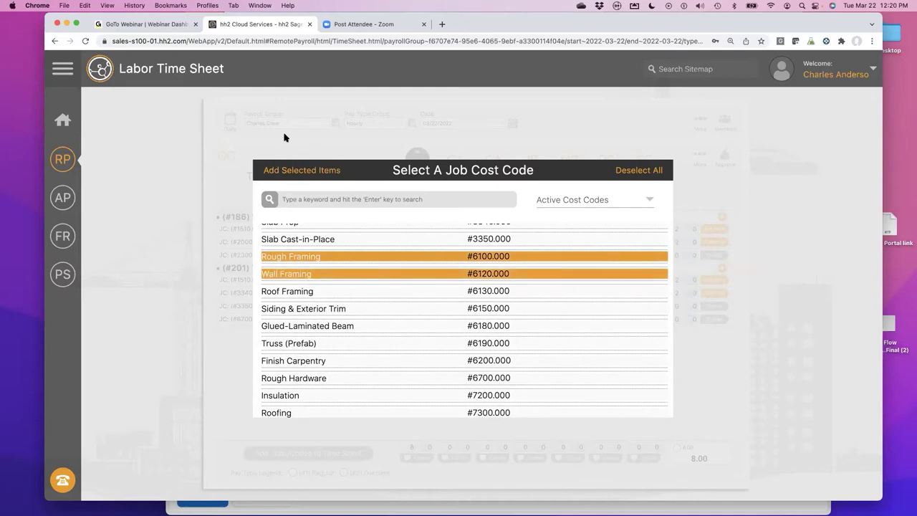
{"action": "left_click", "coordinate": [285, 170]}
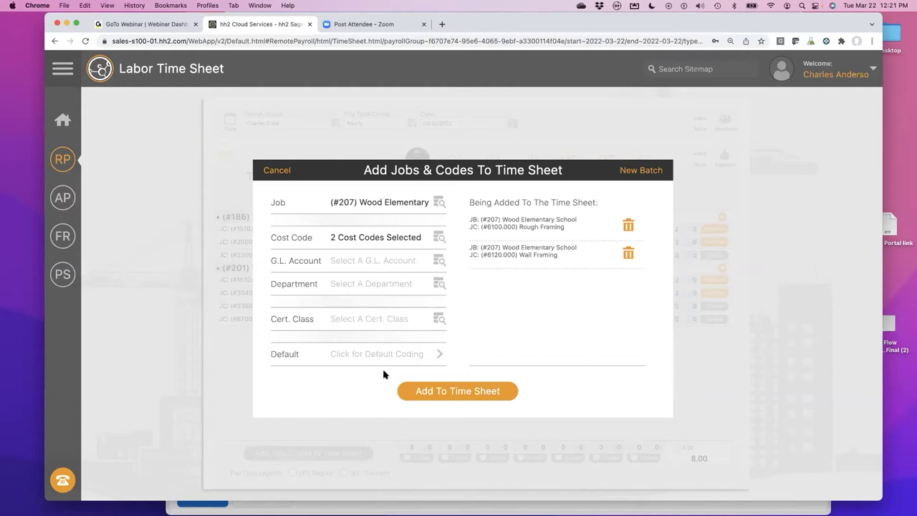
- Add the Wood Elementary Rough Framing and Wall Framing rows to the time sheet, then view an employee's info
{"action": "left_click", "coordinate": [428, 390]}
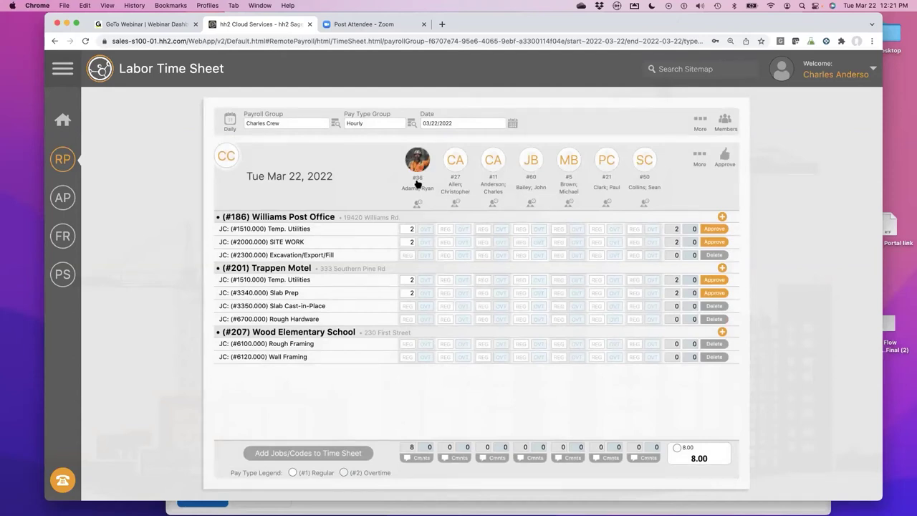
{"action": "left_click", "coordinate": [417, 163]}
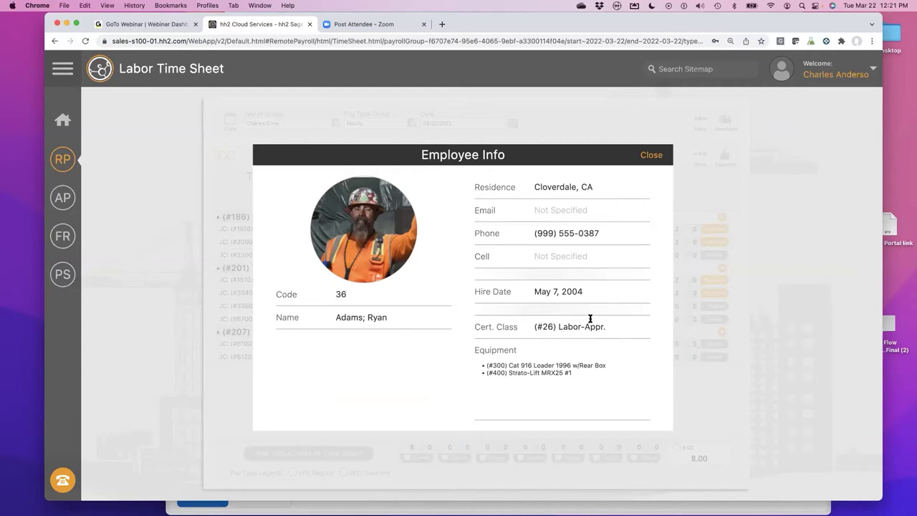
{"action": "left_click", "coordinate": [648, 155]}
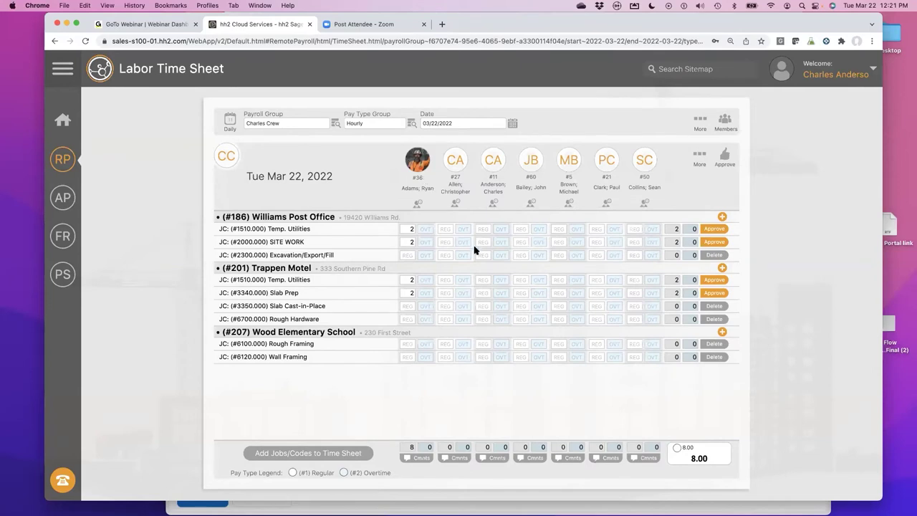
- Enter 8 regular Rough Framing hours for the second and third crew members, bringing the day to 24.00
{"action": "left_click", "coordinate": [446, 345]}
{"action": "type", "text": "88"}
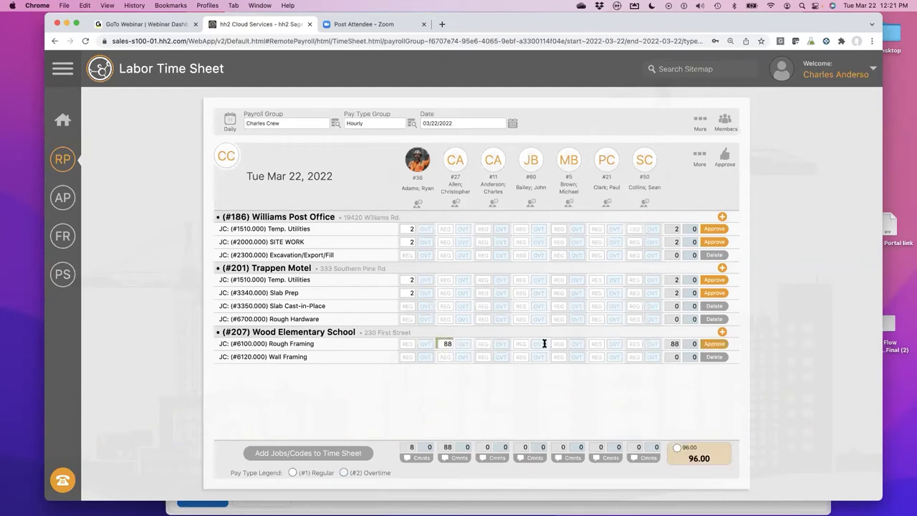
{"action": "left_click", "coordinate": [454, 345]}
{"action": "key", "text": "BackSpace"}
{"action": "key", "text": "BackSpace"}
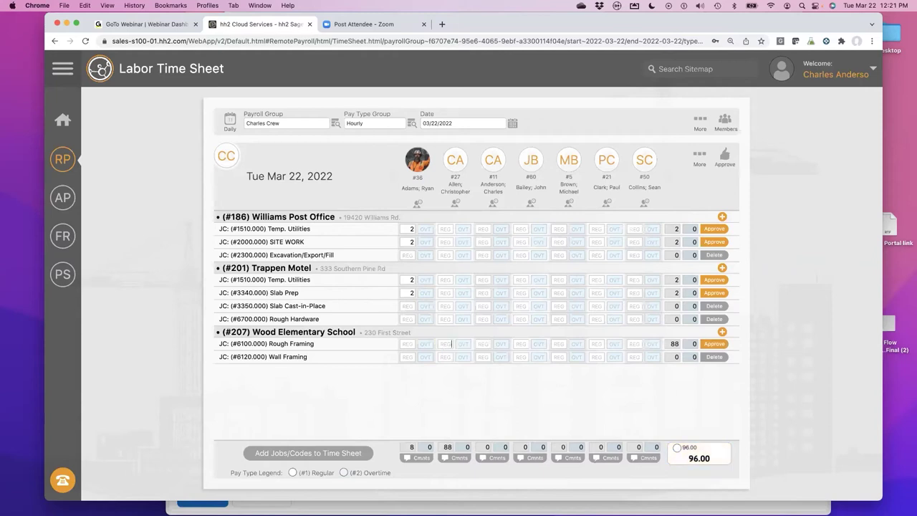
{"action": "type", "text": "8"}
{"action": "left_click", "coordinate": [482, 344]}
{"action": "type", "text": "8"}
{"action": "left_click", "coordinate": [55, 162]}
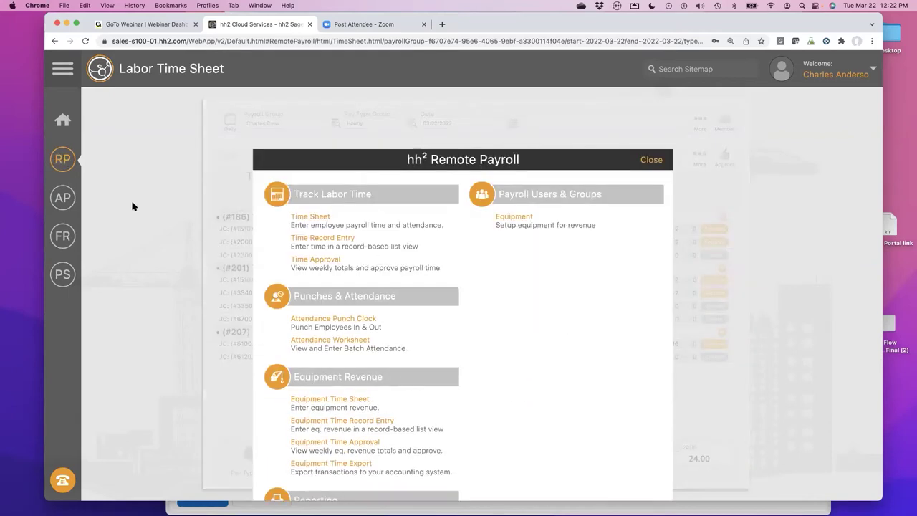
- On the Attendance Worksheet, apply 07:00 AM–03:30 PM shifts with lunch to the first three crew members
{"action": "left_click", "coordinate": [323, 343]}
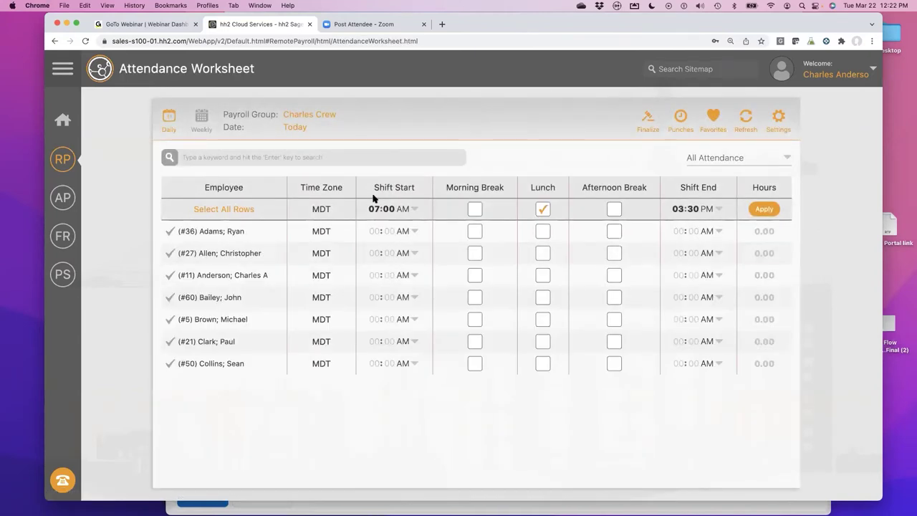
{"action": "left_click", "coordinate": [169, 253]}
{"action": "left_click", "coordinate": [170, 276]}
{"action": "left_click", "coordinate": [764, 209]}
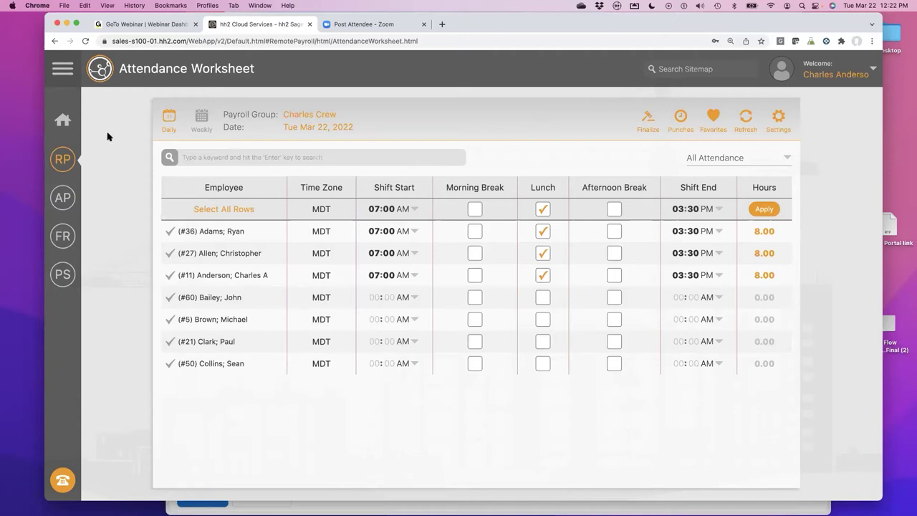
{"action": "left_click", "coordinate": [64, 164]}
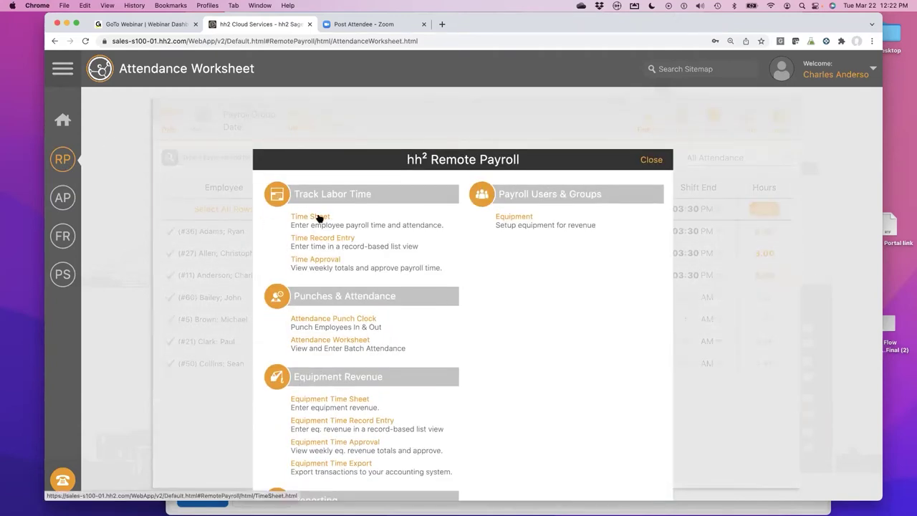
- Return to the Labor Time Sheet showing 8.00 hours per crew member and a 24.00 total
{"action": "left_click", "coordinate": [317, 217]}
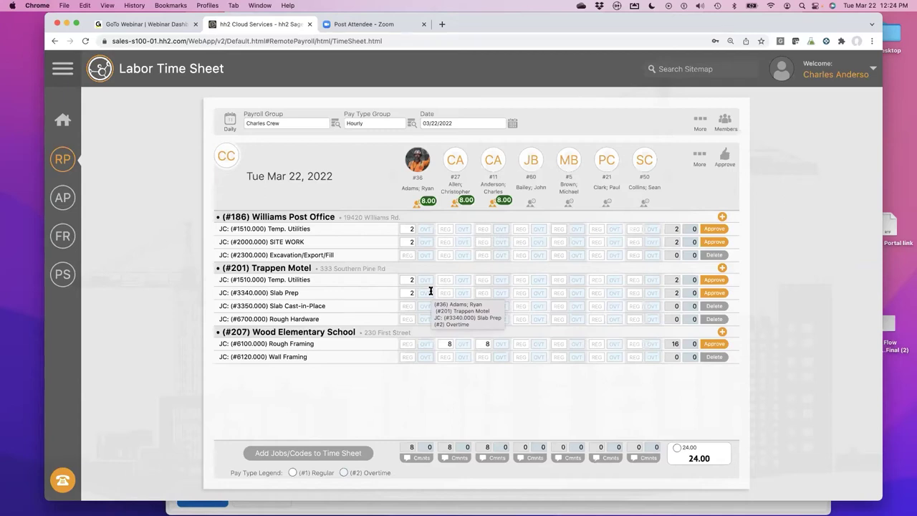
{"action": "left_click", "coordinate": [235, 122]}
- In the weekly view, enter 8 hours on Temp. Utilities Mon, Wed, Thu and SITE WORK Friday
{"action": "left_click", "coordinate": [262, 123]}
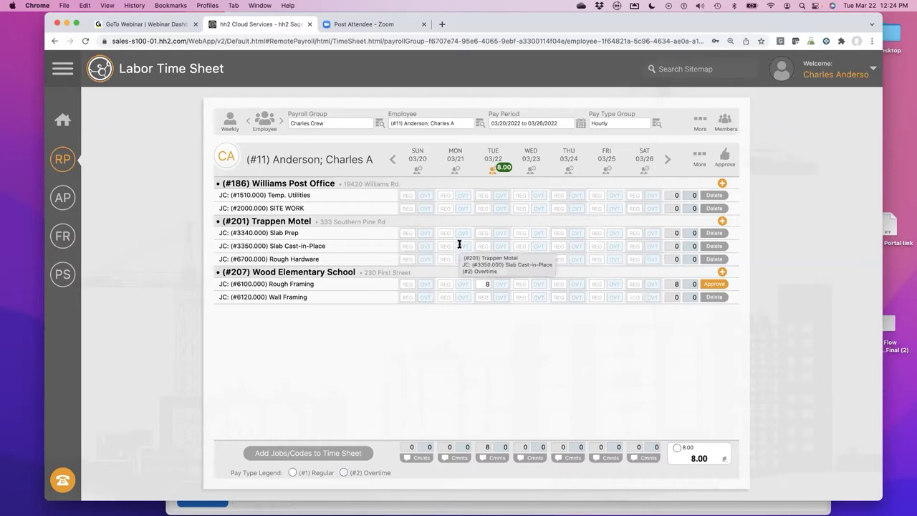
{"action": "left_click", "coordinate": [447, 195]}
{"action": "type", "text": "8"}
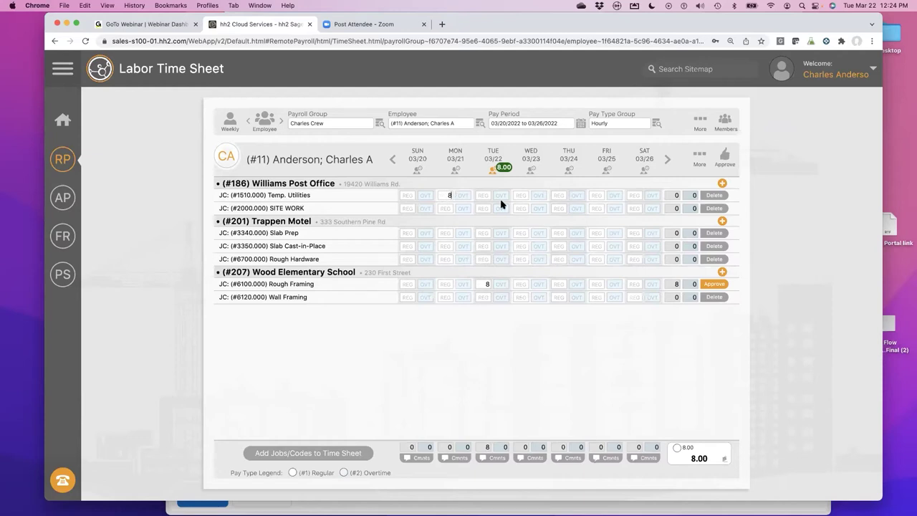
{"action": "left_click", "coordinate": [521, 195]}
{"action": "type", "text": "8"}
{"action": "left_click", "coordinate": [580, 208]}
{"action": "type", "text": "8"}
{"action": "left_click", "coordinate": [590, 207]}
{"action": "type", "text": "8"}
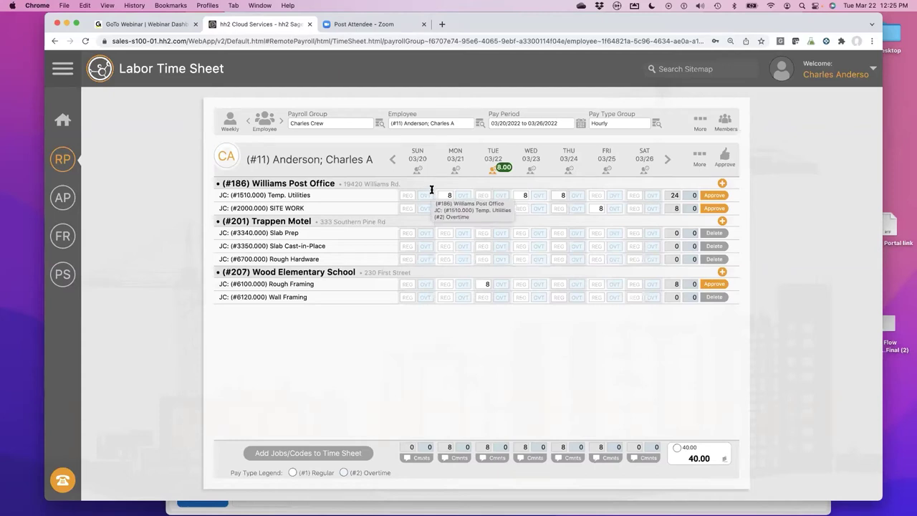
- Open the Equipment Revenue Time Sheet from the Remote Payroll menu
{"action": "left_click", "coordinate": [70, 164]}
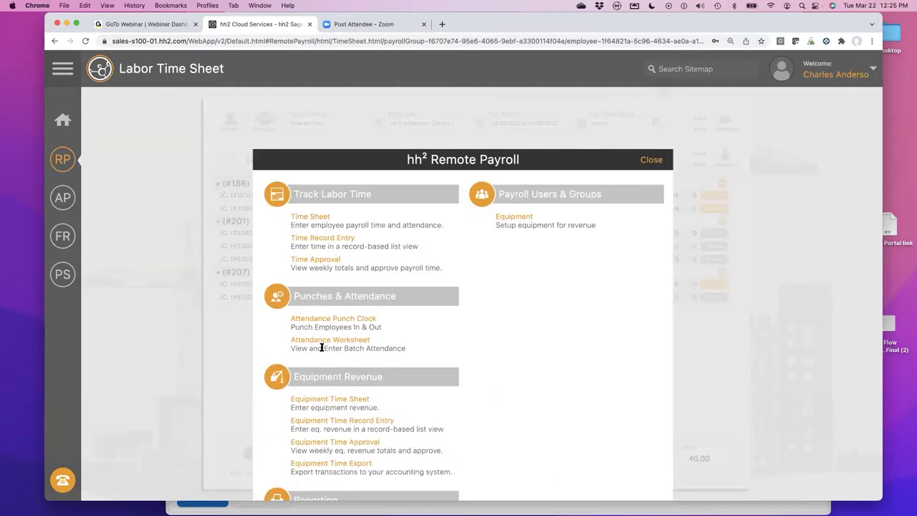
{"action": "left_click", "coordinate": [327, 401]}
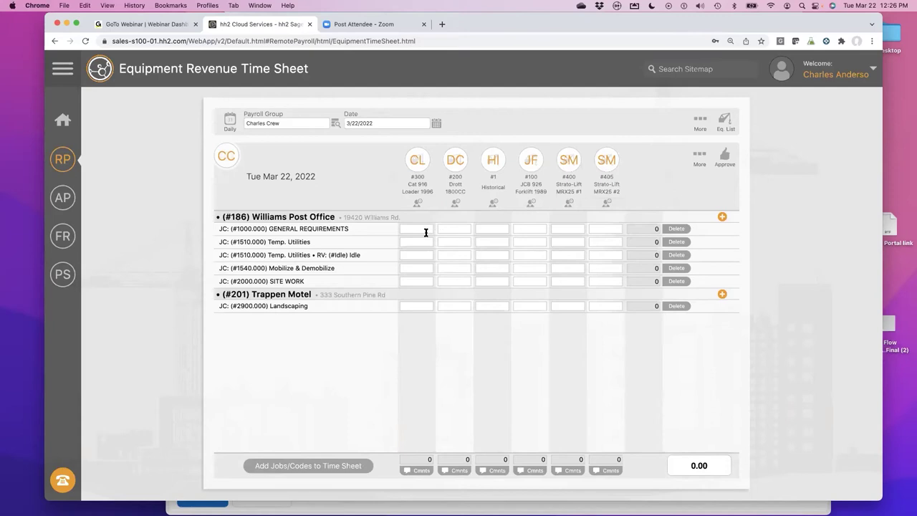
- Log 8 Cat 916 Loader hours on Temp. Utilities and 8 Drott idle hours, totalling 16.00
{"action": "type", "text": "8"}
{"action": "left_click", "coordinate": [462, 267]}
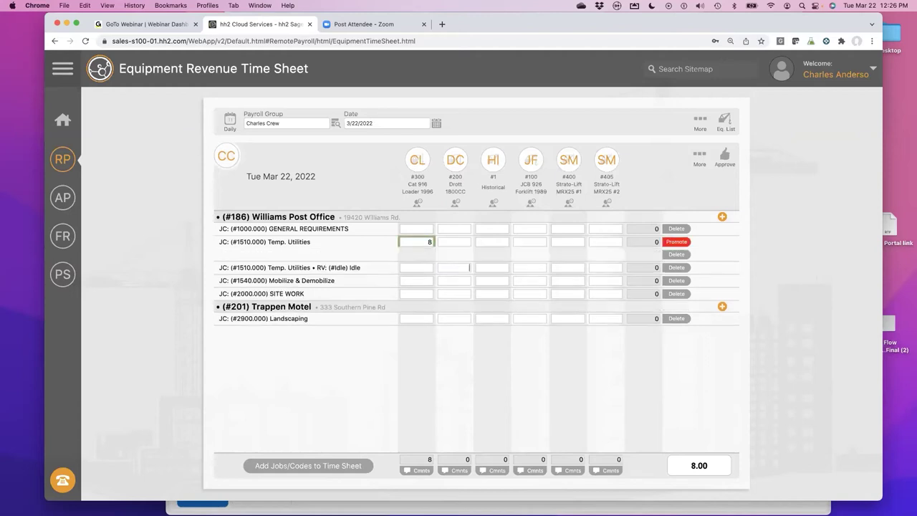
{"action": "type", "text": "8"}
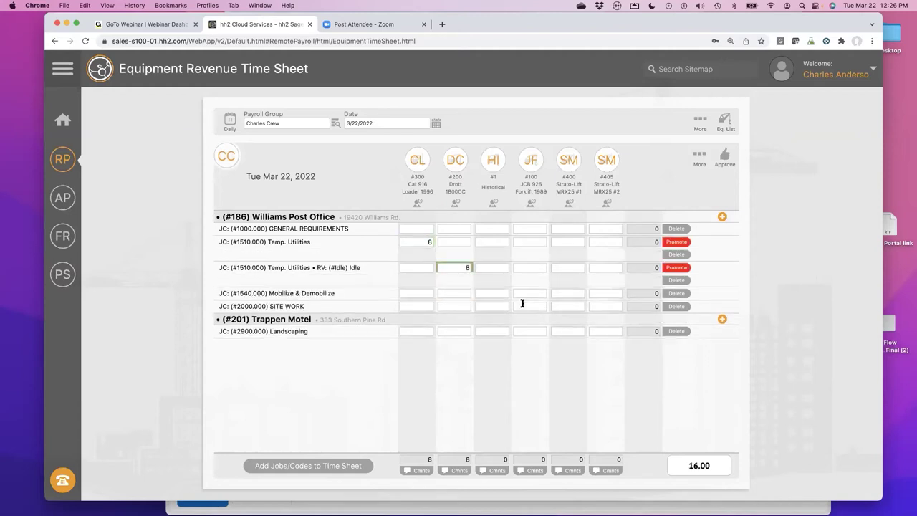
{"action": "left_click", "coordinate": [386, 228]}
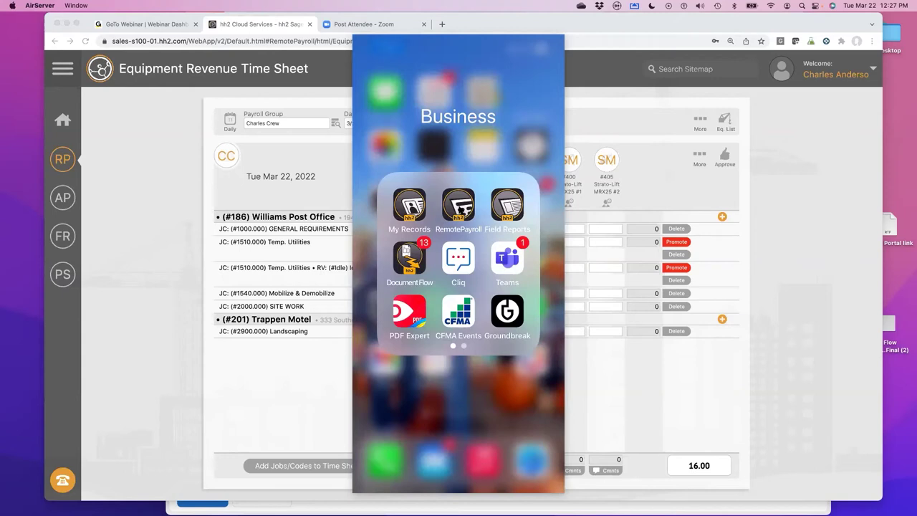
- Launch Remote Payroll on the phone and open employee #60's weekly timecard
{"action": "left_click", "coordinate": [459, 204]}
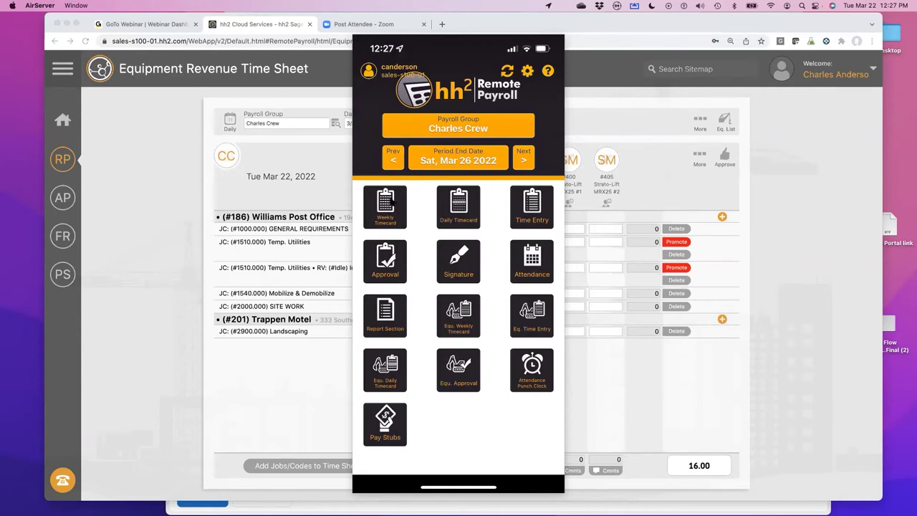
{"action": "left_click", "coordinate": [389, 201]}
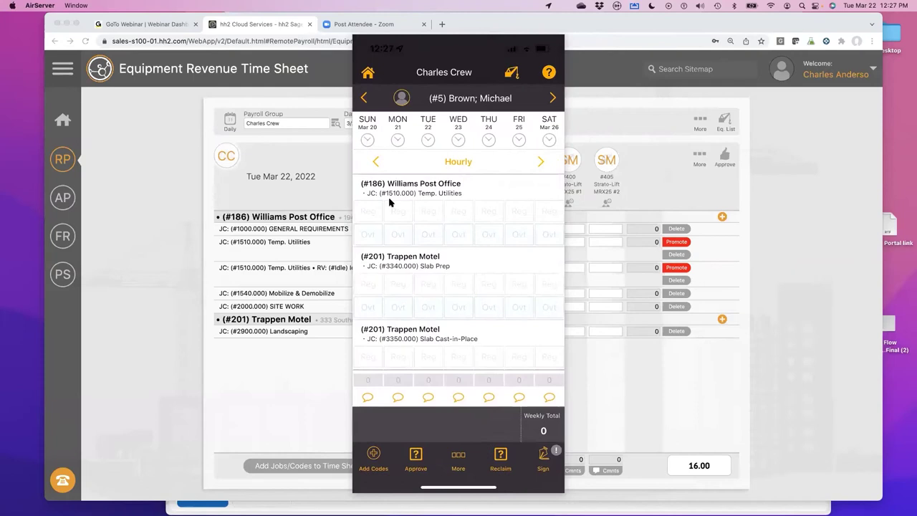
{"action": "left_click", "coordinate": [470, 98]}
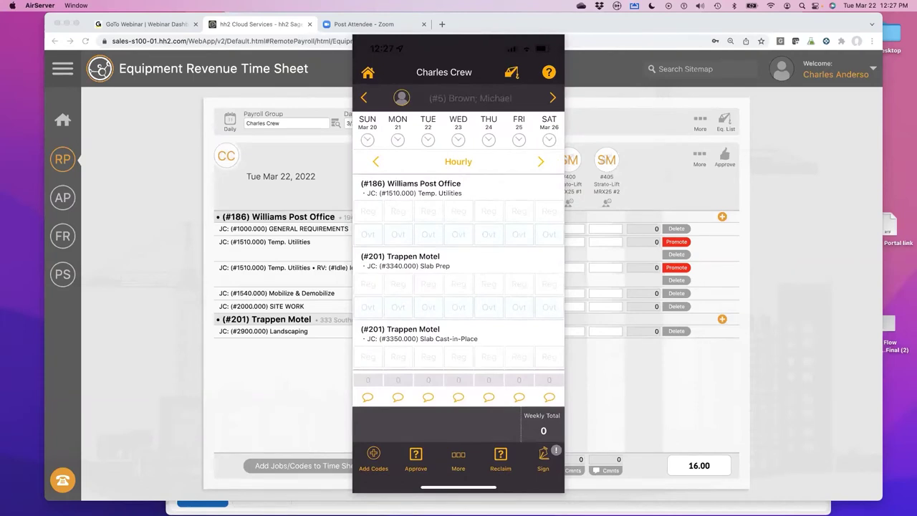
{"action": "left_click", "coordinate": [444, 230]}
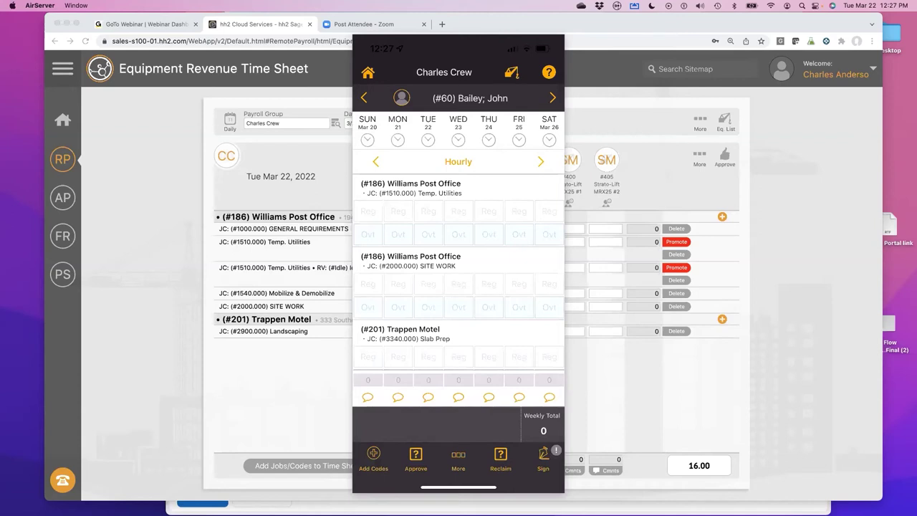
{"action": "scroll", "coordinate": [459, 275], "scroll_direction": "up", "scroll_amount": 2}
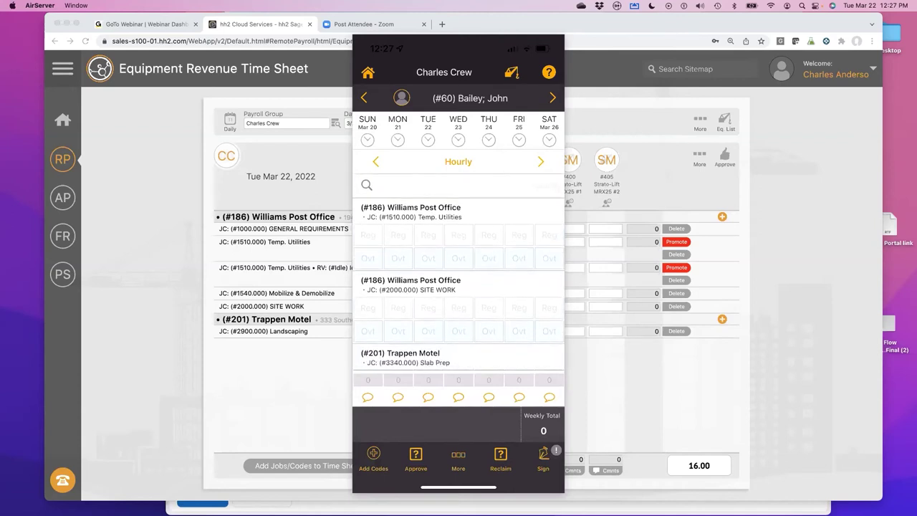
{"action": "scroll", "coordinate": [459, 275], "scroll_direction": "up", "scroll_amount": 2}
- Enter 8 regular Temp. Utilities hours for Monday and Tuesday
{"action": "left_click", "coordinate": [397, 235]}
{"action": "type", "text": "8"}
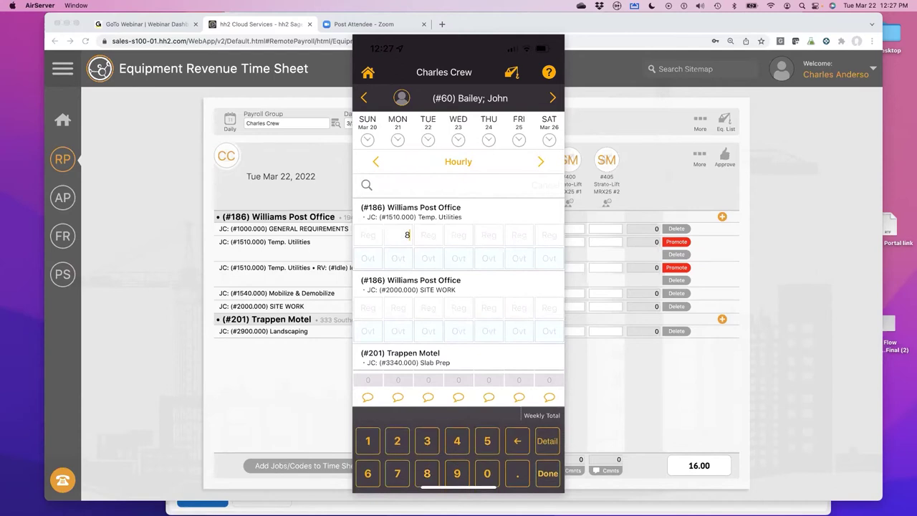
{"action": "left_click", "coordinate": [428, 235]}
{"action": "type", "text": "8"}
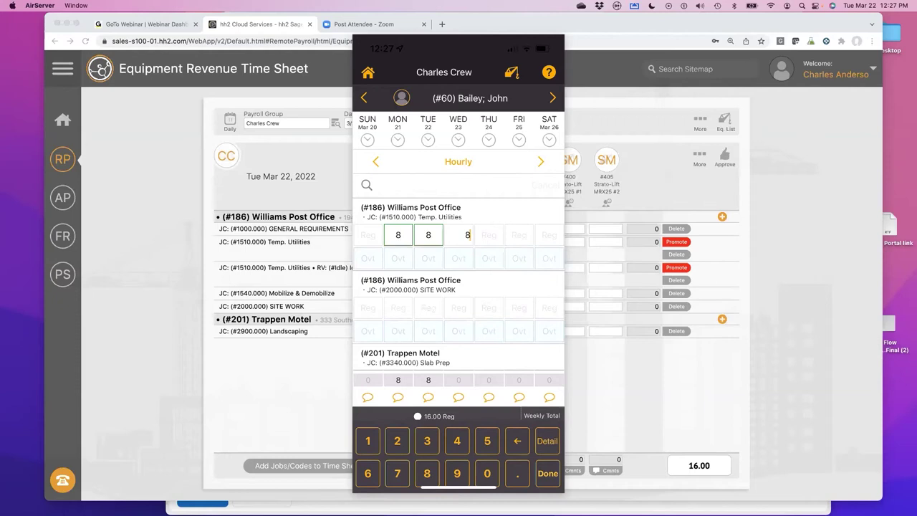
{"action": "scroll", "coordinate": [458, 286], "scroll_direction": "down", "scroll_amount": 5}
{"action": "scroll", "coordinate": [459, 272], "scroll_direction": "up", "scroll_amount": 1}
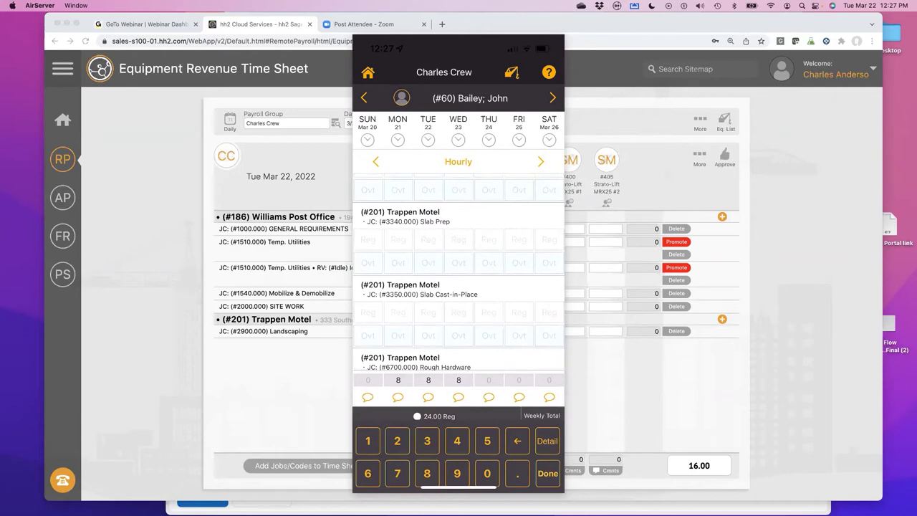
- Enter 4 regular Slab Prep hours on Thursday, and 8 regular plus 2 overtime hours Friday
{"action": "left_click", "coordinate": [488, 239]}
{"action": "type", "text": "4"}
{"action": "left_click", "coordinate": [518, 312]}
{"action": "left_click", "coordinate": [427, 472]}
{"action": "left_click", "coordinate": [519, 336]}
{"action": "left_click", "coordinate": [396, 441]}
{"action": "left_click", "coordinate": [546, 440]}
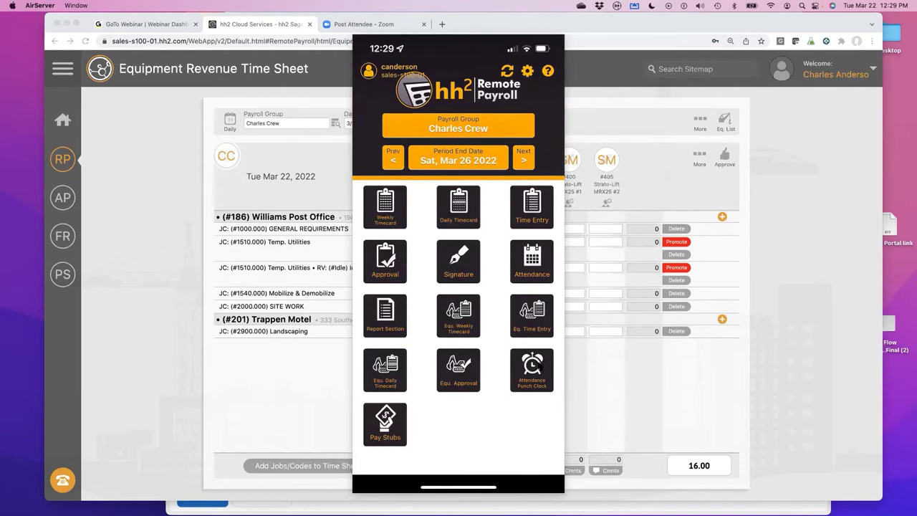
- Punch employee #21 in on the Attendance Punch Clock
{"action": "left_click", "coordinate": [532, 369]}
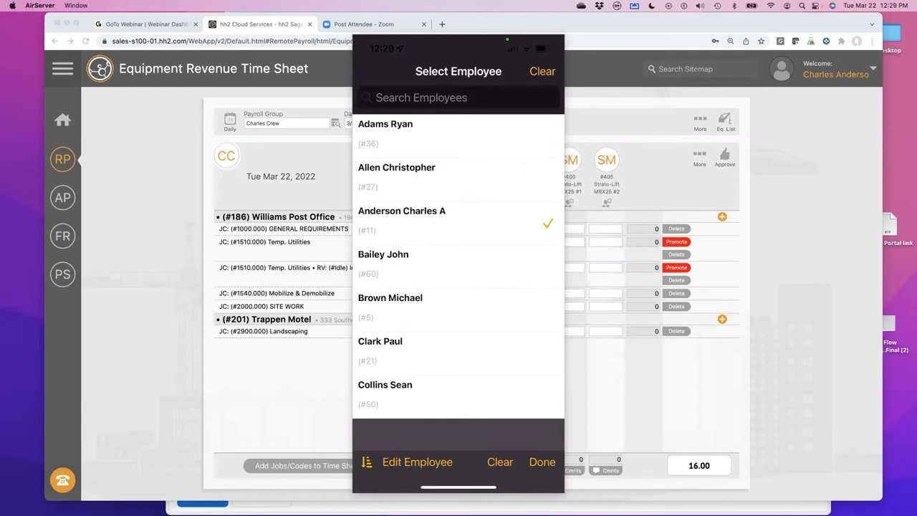
{"action": "left_click", "coordinate": [401, 348]}
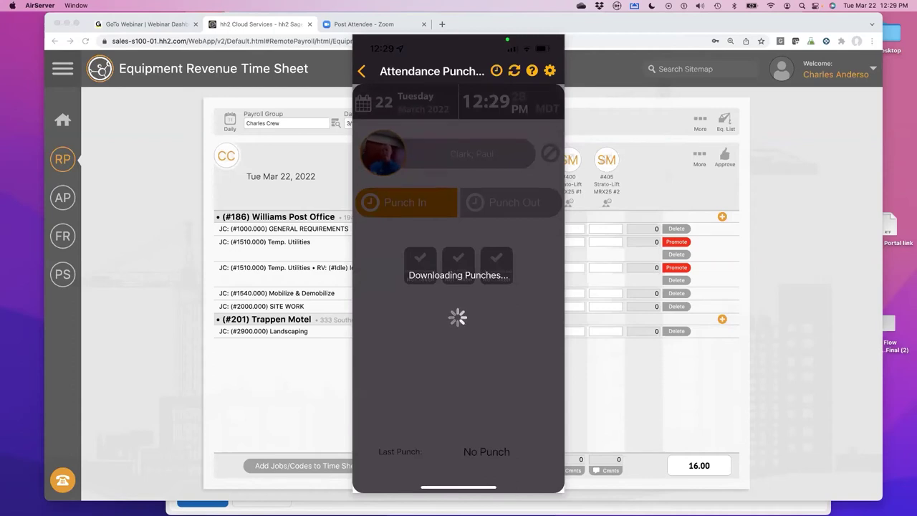
{"action": "left_click", "coordinate": [405, 202]}
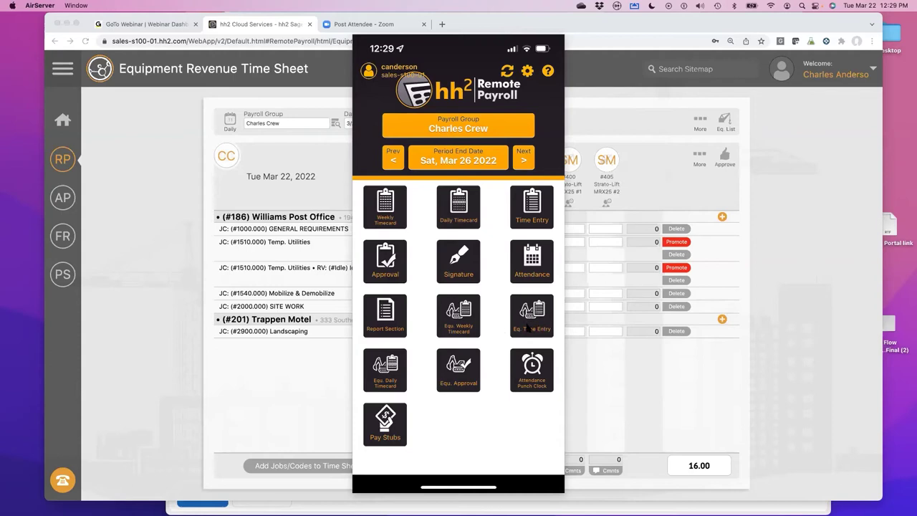
- Start a JCB 926 Forklift 1989 time entry for Monday through Friday, Mar 21–25, 2022
{"action": "left_click", "coordinate": [529, 326]}
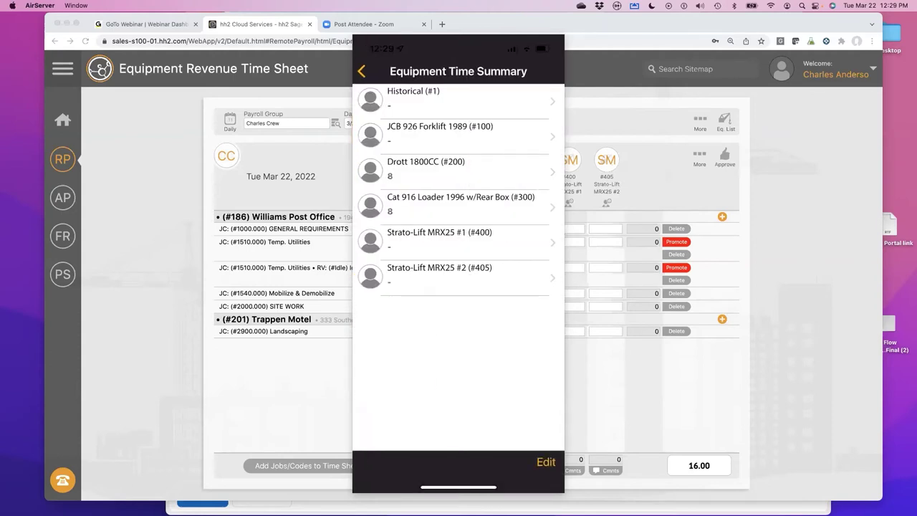
{"action": "left_click", "coordinate": [440, 133]}
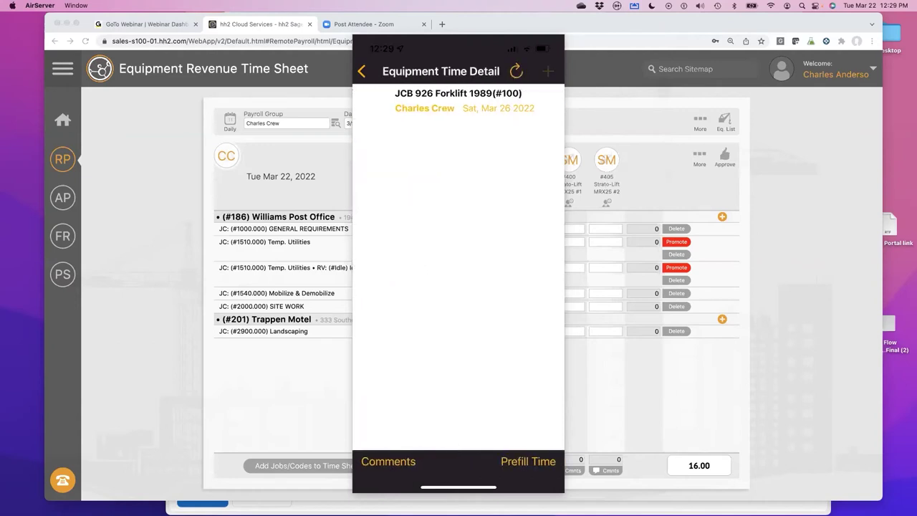
{"action": "left_click", "coordinate": [548, 71]}
{"action": "left_click", "coordinate": [401, 182]}
{"action": "left_click", "coordinate": [396, 140]}
{"action": "left_click", "coordinate": [396, 164]}
{"action": "left_click", "coordinate": [396, 187]}
{"action": "left_click", "coordinate": [396, 211]}
{"action": "left_click", "coordinate": [393, 235]}
{"action": "left_click", "coordinate": [543, 71]}
- Enter 8 units, job #186 Williams Post Office, cost code 1510.000, and save with Add & Reset
{"action": "left_click", "coordinate": [432, 356]}
{"action": "left_click", "coordinate": [406, 459]}
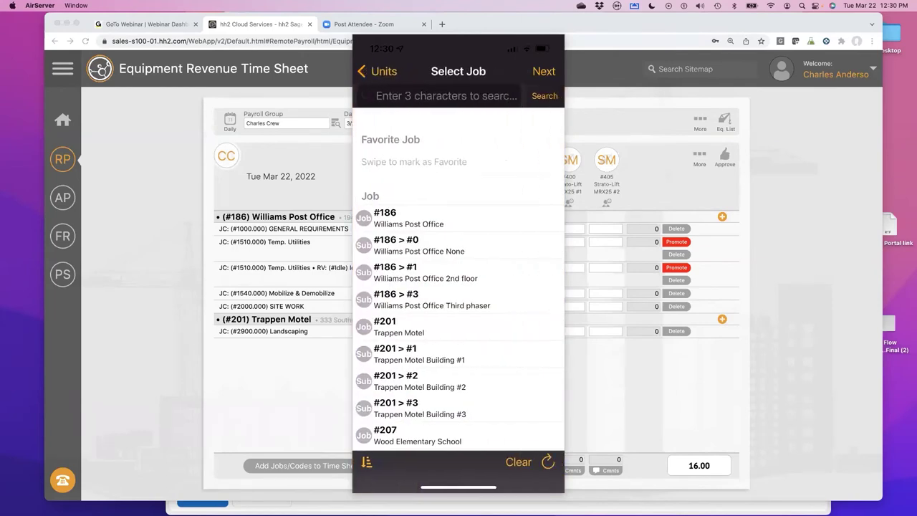
{"action": "left_click", "coordinate": [401, 217]}
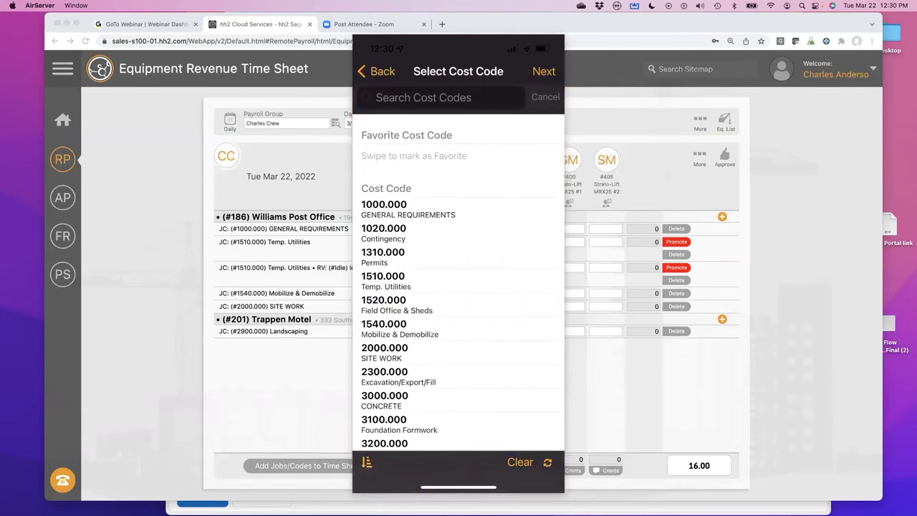
{"action": "left_click", "coordinate": [401, 281]}
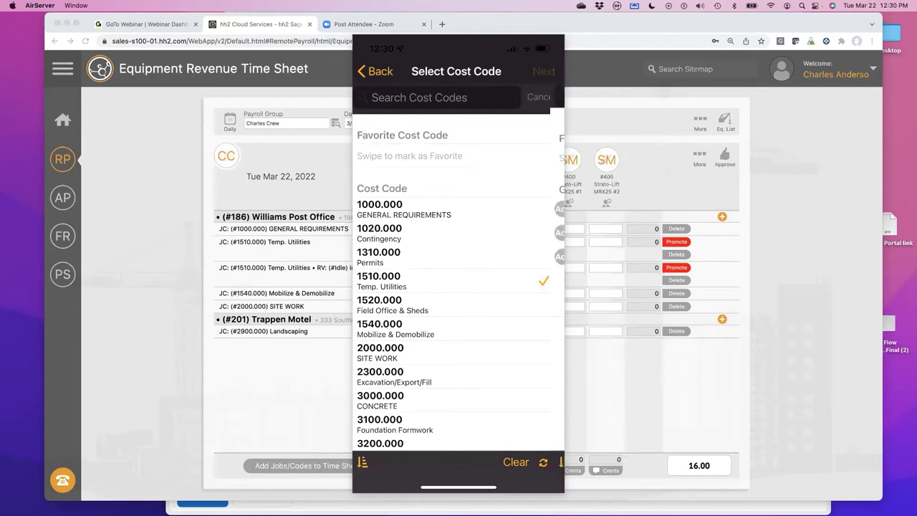
{"action": "left_click", "coordinate": [544, 71]}
{"action": "left_click", "coordinate": [544, 71]}
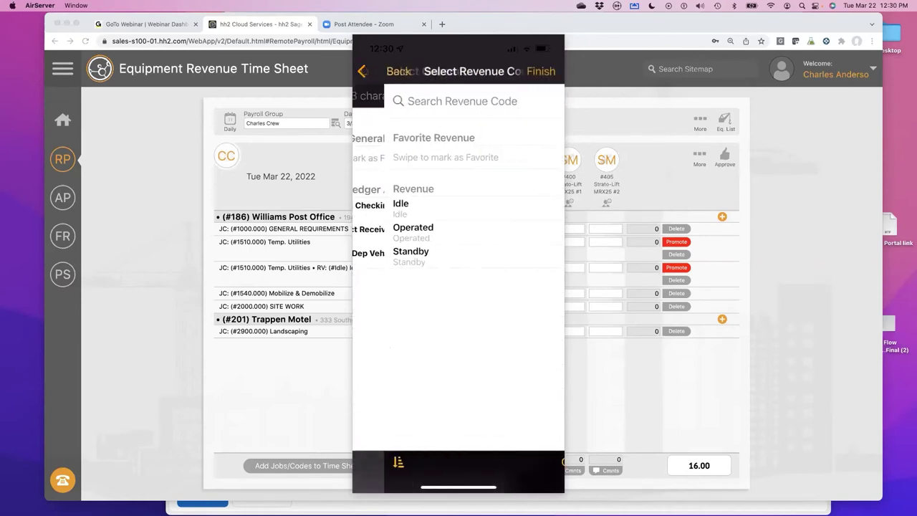
{"action": "left_click", "coordinate": [542, 71]}
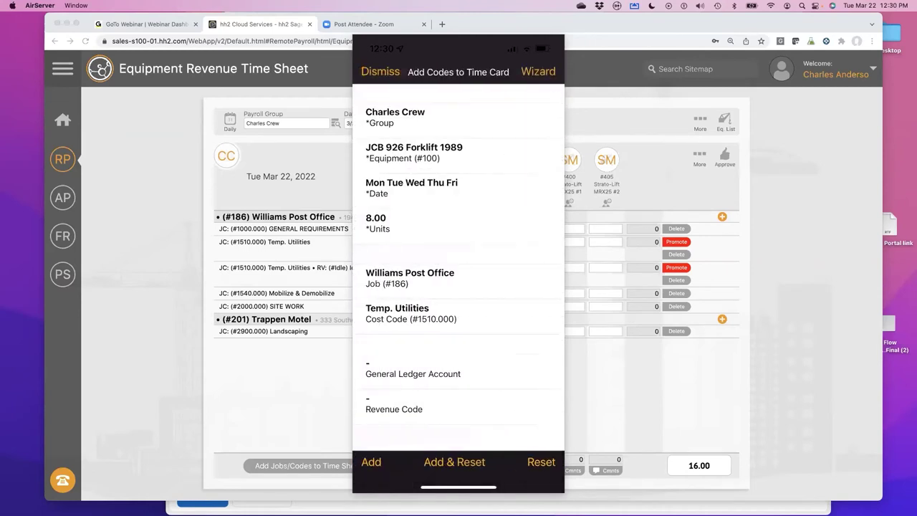
{"action": "left_click", "coordinate": [454, 461]}
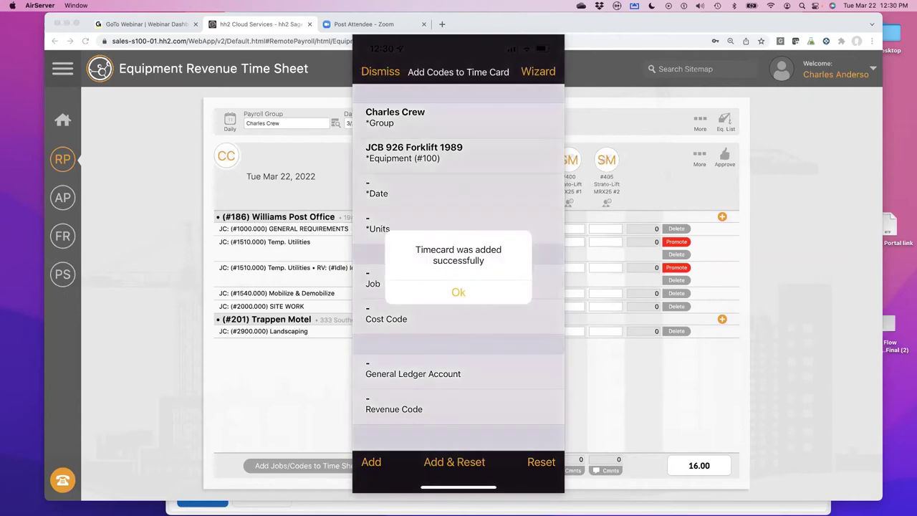
- Dismiss the Add Codes form and open Time Approval for Mar 20–26, 2022
{"action": "left_click", "coordinate": [380, 70]}
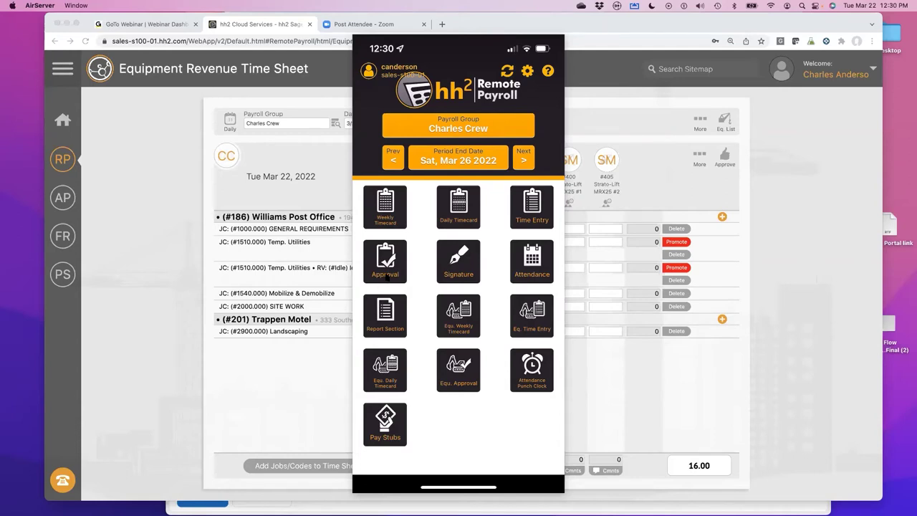
{"action": "left_click", "coordinate": [385, 276]}
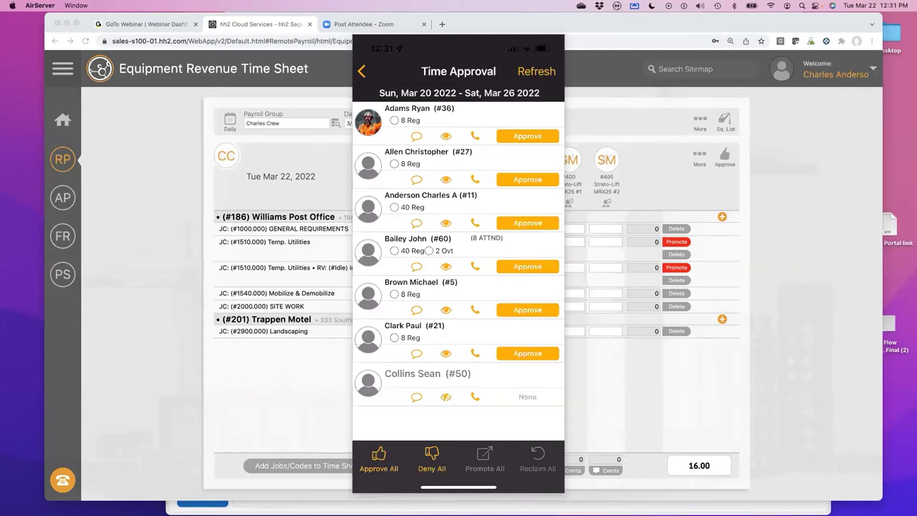
- Approve all eligible crew time for the week and confirm
{"action": "left_click", "coordinate": [378, 458]}
{"action": "left_click", "coordinate": [495, 291]}
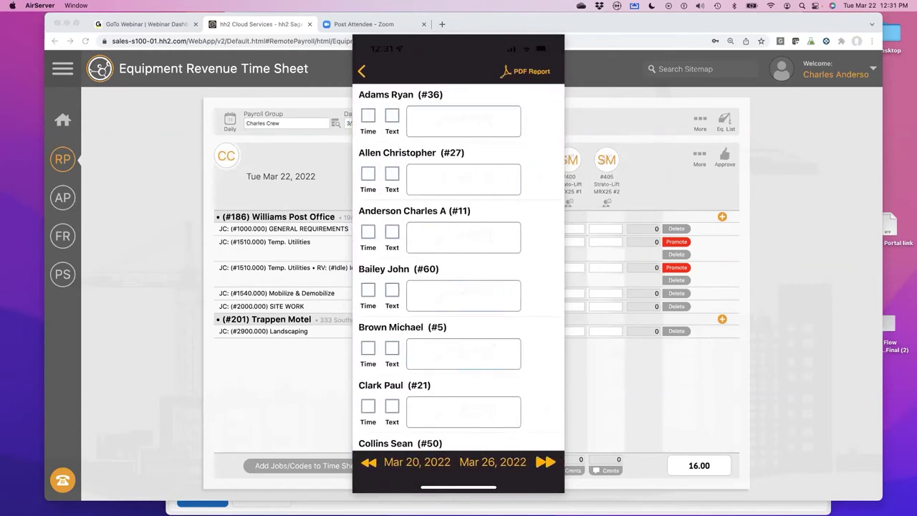
- Open employee #60's pay totals for signing, then go back to the main menu
{"action": "left_click", "coordinate": [486, 265]}
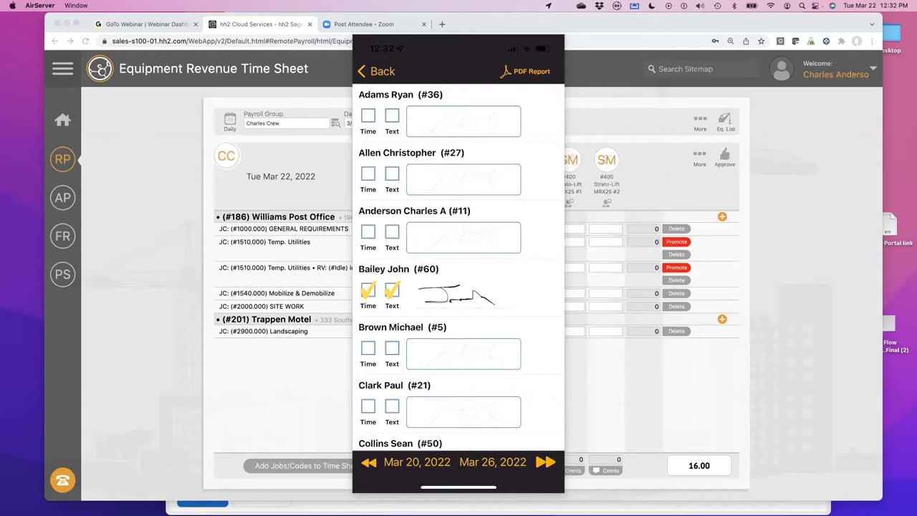
{"action": "left_click", "coordinate": [378, 71]}
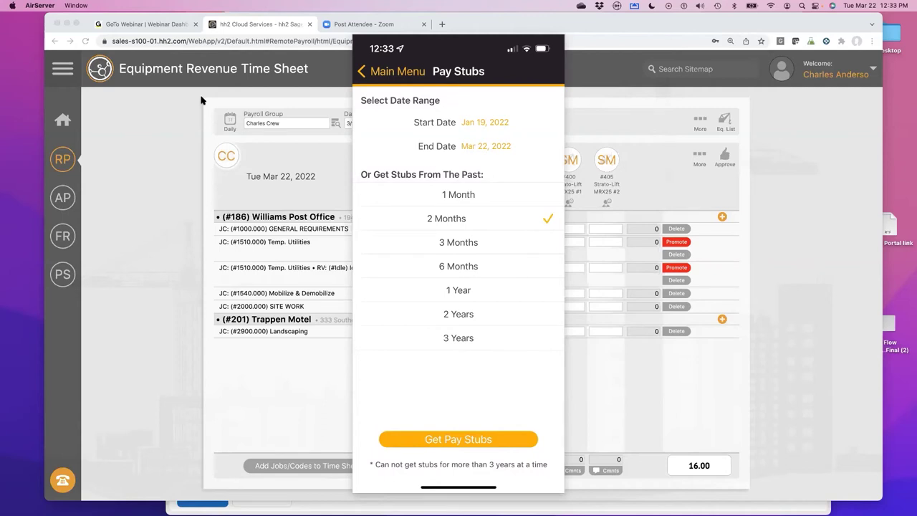
- Leave the AirServer phone mirror and return to the web Equipment Revenue time sheet
{"action": "left_click", "coordinate": [248, 106]}
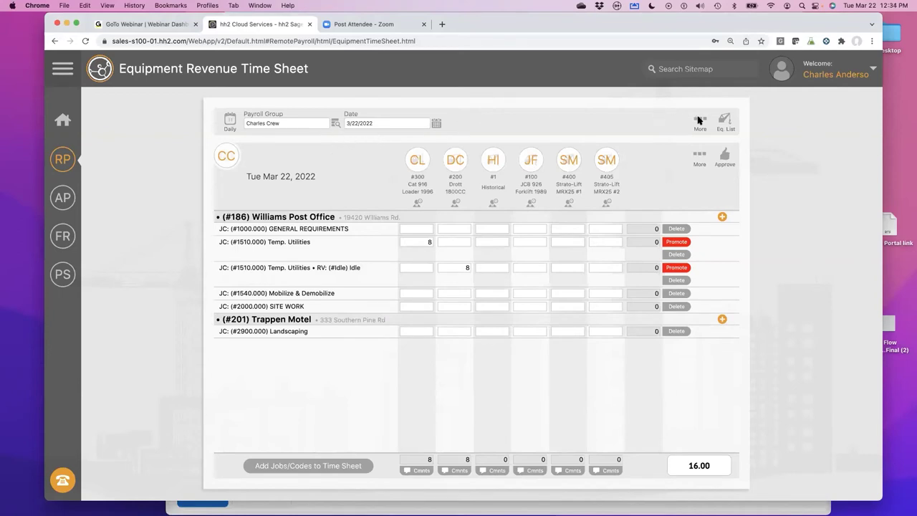
- Log out of hh2 Cloud Services and select the saved username on the login page
{"action": "left_click", "coordinate": [810, 85]}
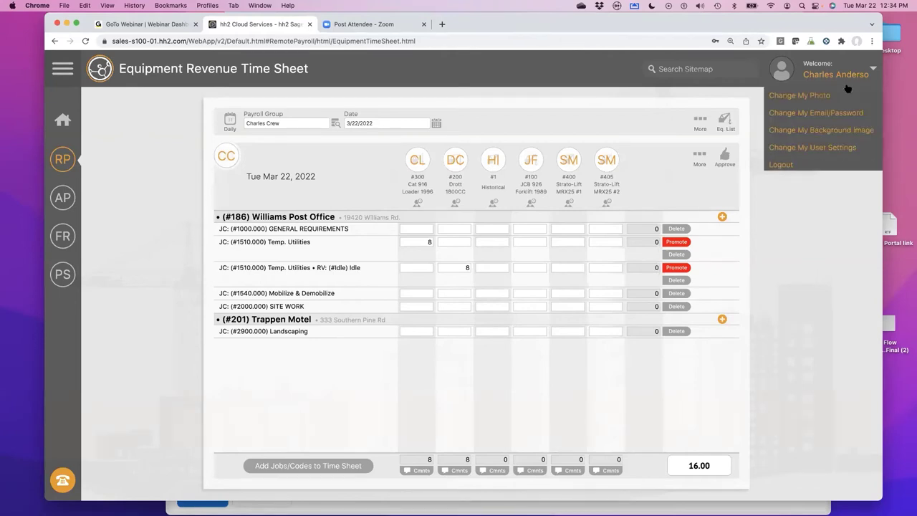
{"action": "left_click", "coordinate": [779, 164]}
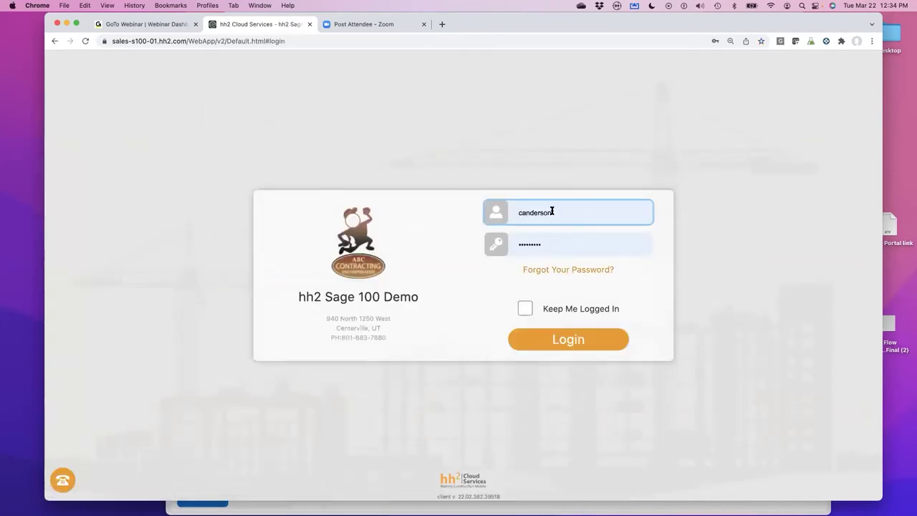
{"action": "double_click", "coordinate": [576, 208]}
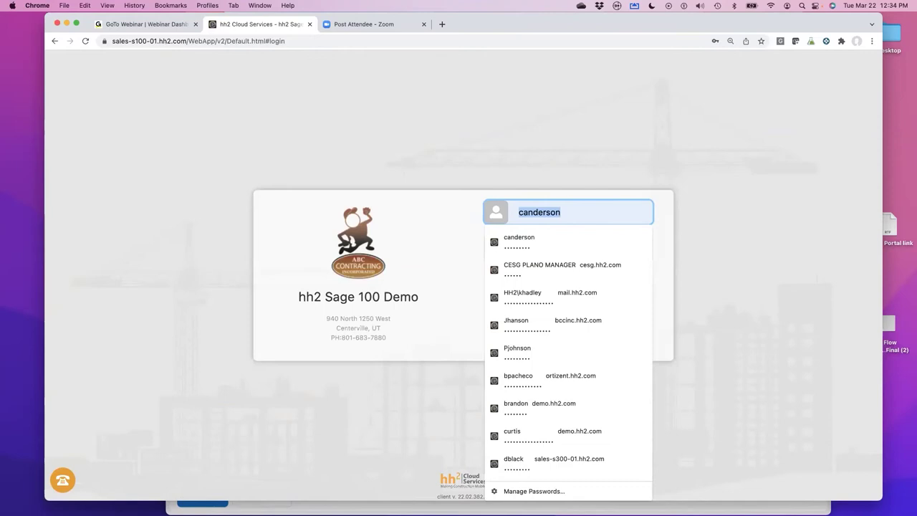
- Sign in as the other saved user from Chrome's password suggestions
{"action": "type", "text": "d"}
{"action": "key", "text": "Down"}
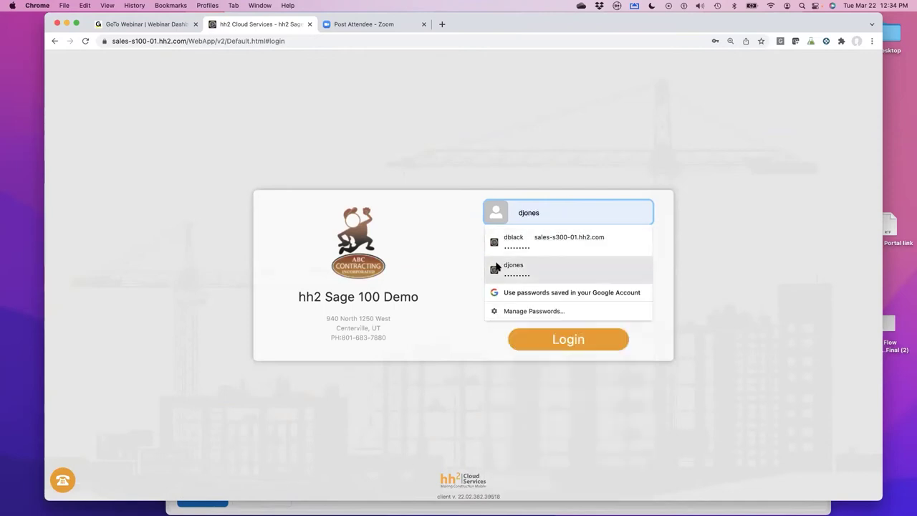
{"action": "left_click", "coordinate": [500, 266]}
{"action": "left_click", "coordinate": [569, 351]}
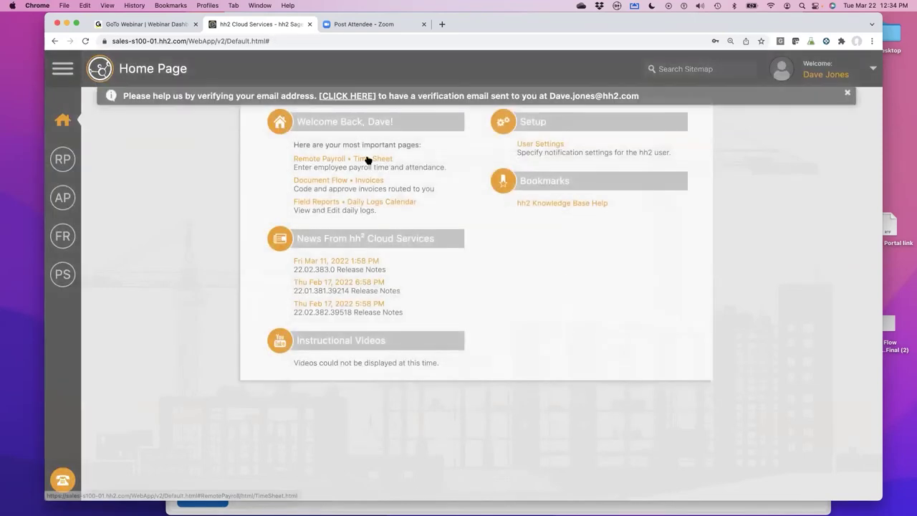
- Open Labor Time Approval for 03/20–03/26/2022 and dismiss the email-verification banner
{"action": "left_click", "coordinate": [63, 160]}
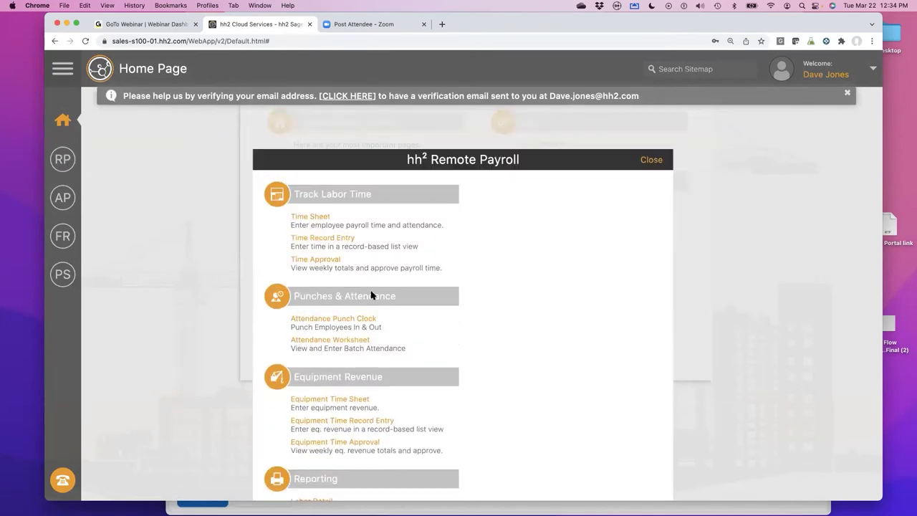
{"action": "left_click", "coordinate": [317, 260]}
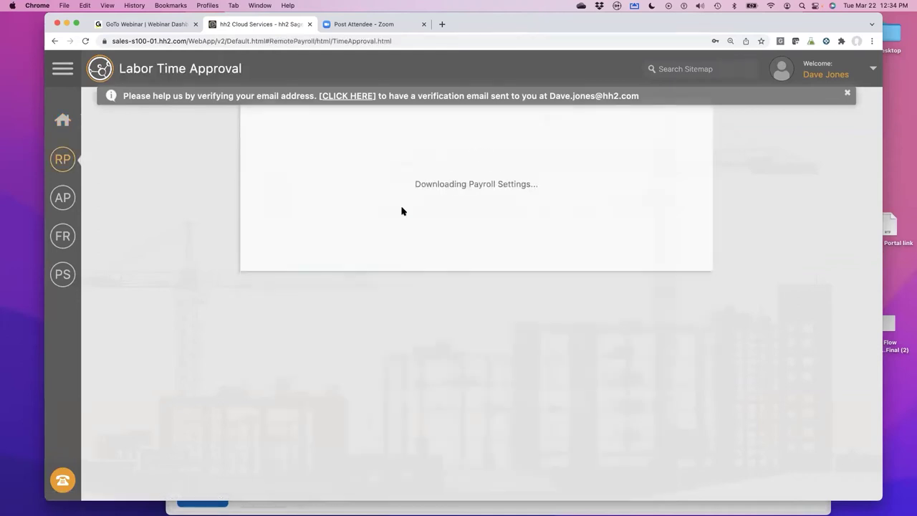
{"action": "left_click", "coordinate": [847, 92]}
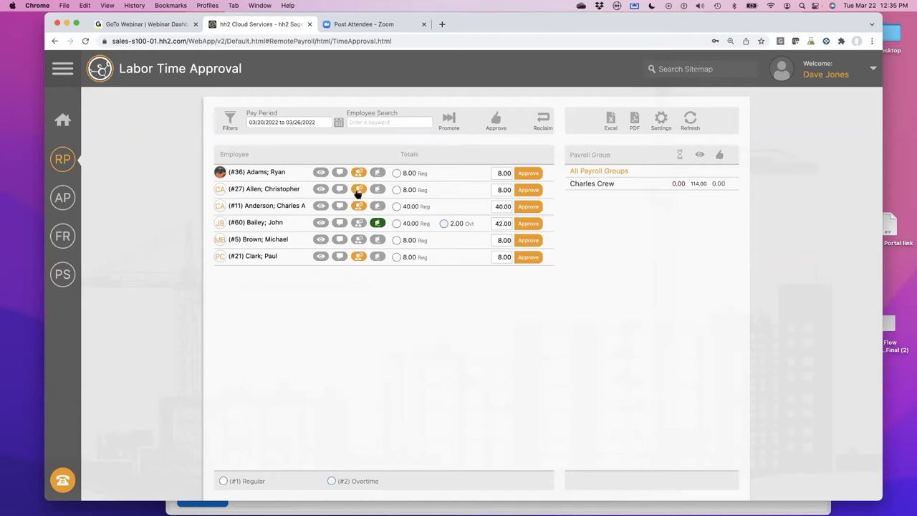
- Review Clark's Daily Attendance details, then bring up the Remote Payroll page menu
{"action": "left_click", "coordinate": [359, 258]}
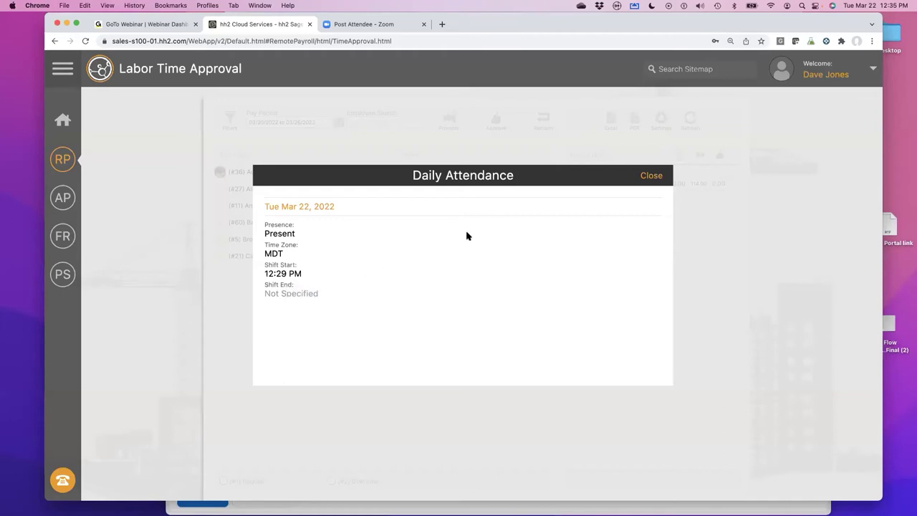
{"action": "left_click", "coordinate": [652, 178]}
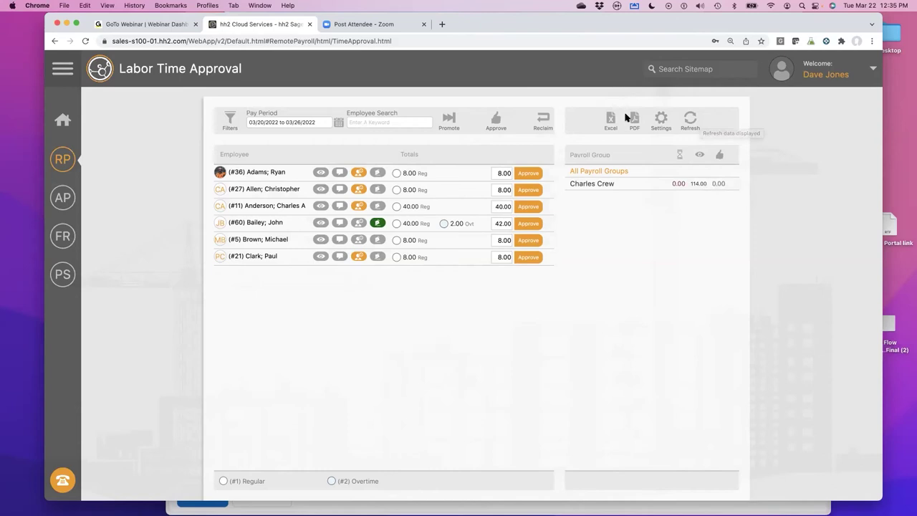
{"action": "left_click", "coordinate": [62, 162]}
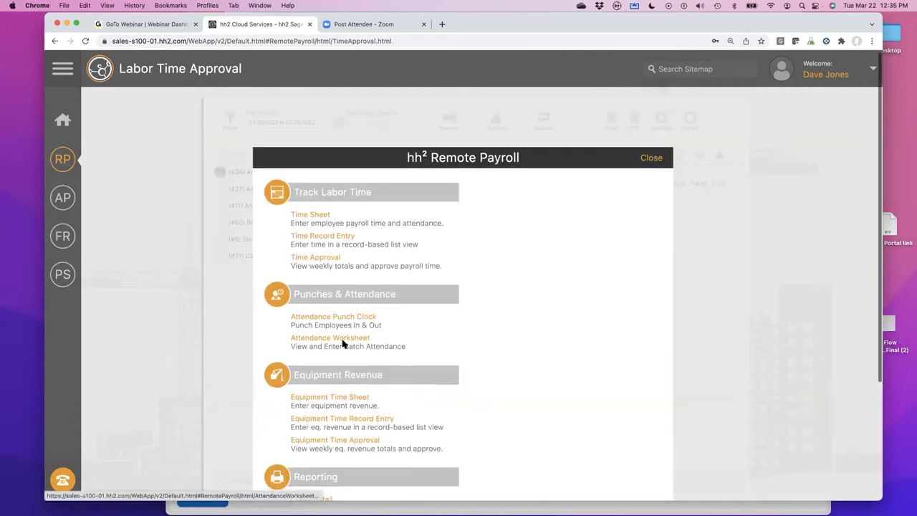
- Open the Labor Detail Report for Mar 20–26, 2022 and review all six employees' entries
{"action": "scroll", "coordinate": [342, 344], "scroll_direction": "down", "scroll_amount": 5}
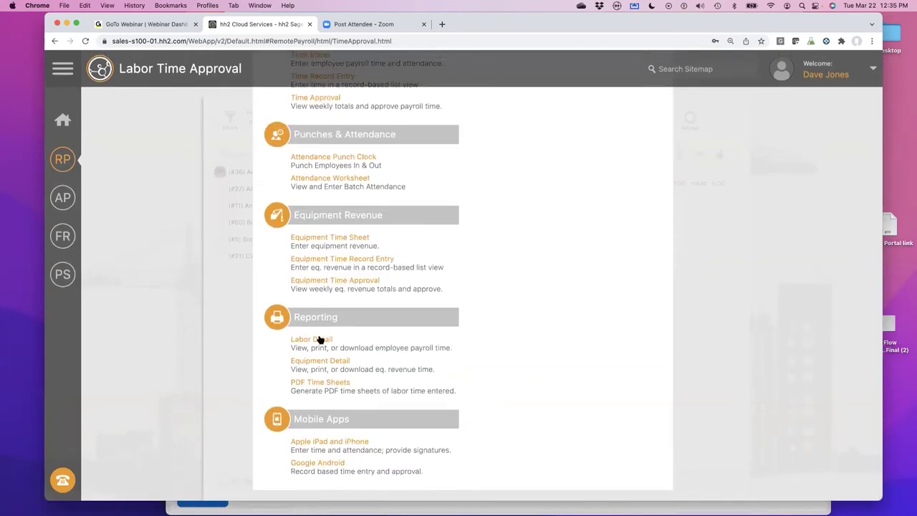
{"action": "left_click", "coordinate": [320, 339]}
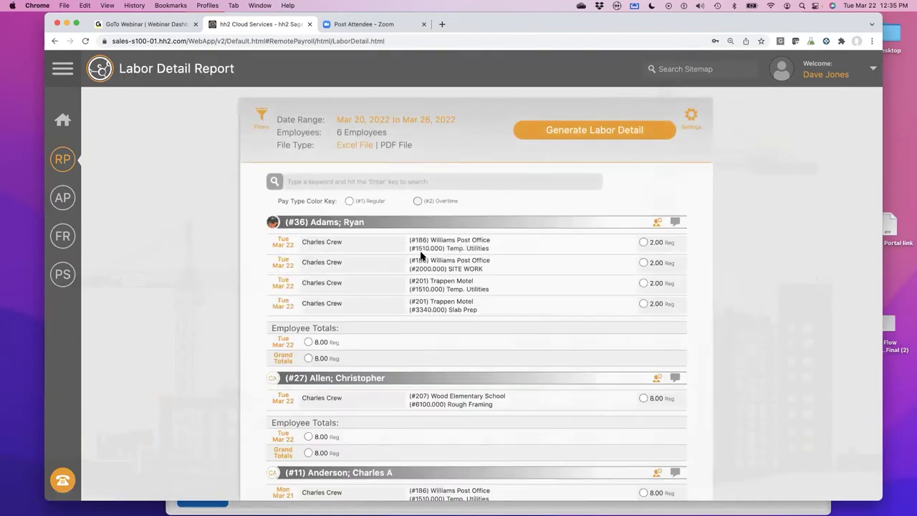
{"action": "scroll", "coordinate": [434, 284], "scroll_direction": "down", "scroll_amount": 2}
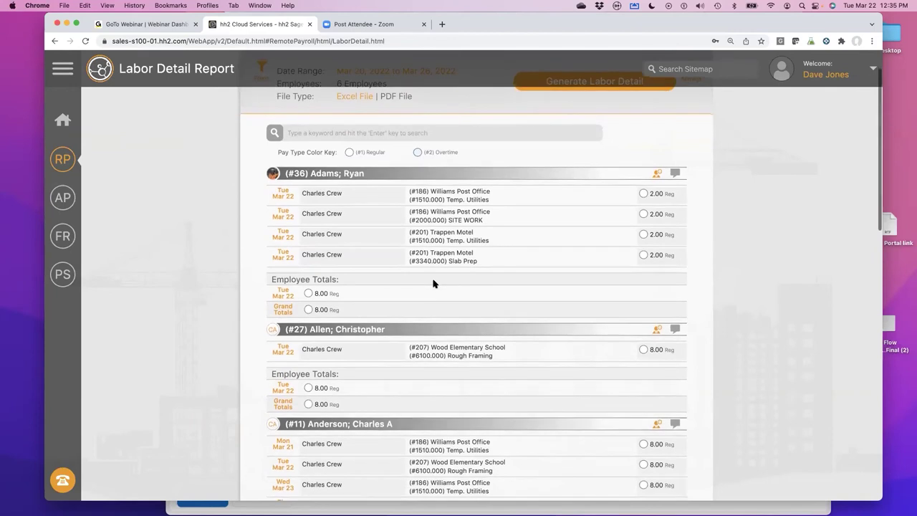
{"action": "scroll", "coordinate": [434, 284], "scroll_direction": "down", "scroll_amount": 6}
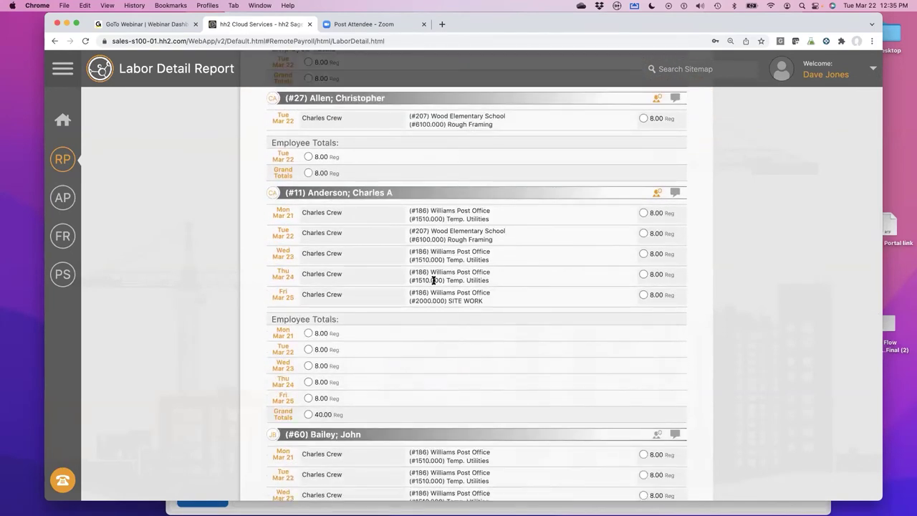
{"action": "scroll", "coordinate": [432, 281], "scroll_direction": "up", "scroll_amount": 3}
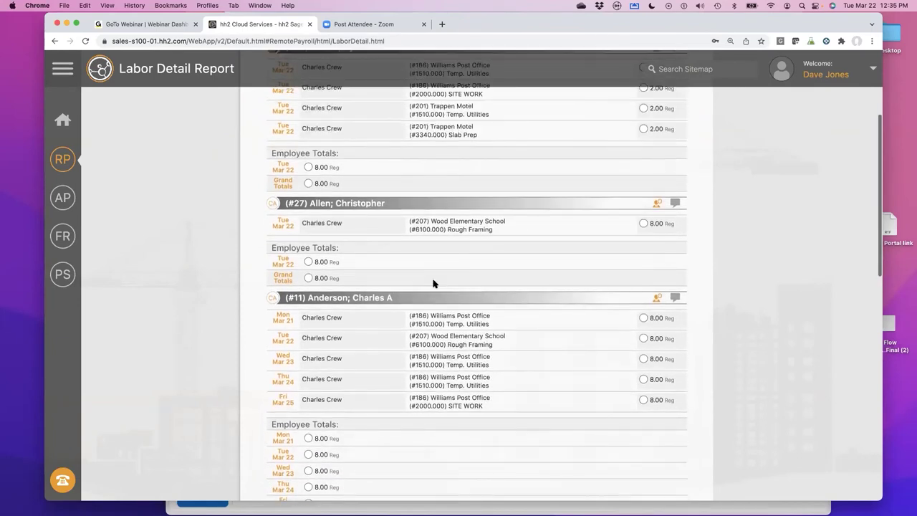
{"action": "scroll", "coordinate": [433, 283], "scroll_direction": "up", "scroll_amount": 4}
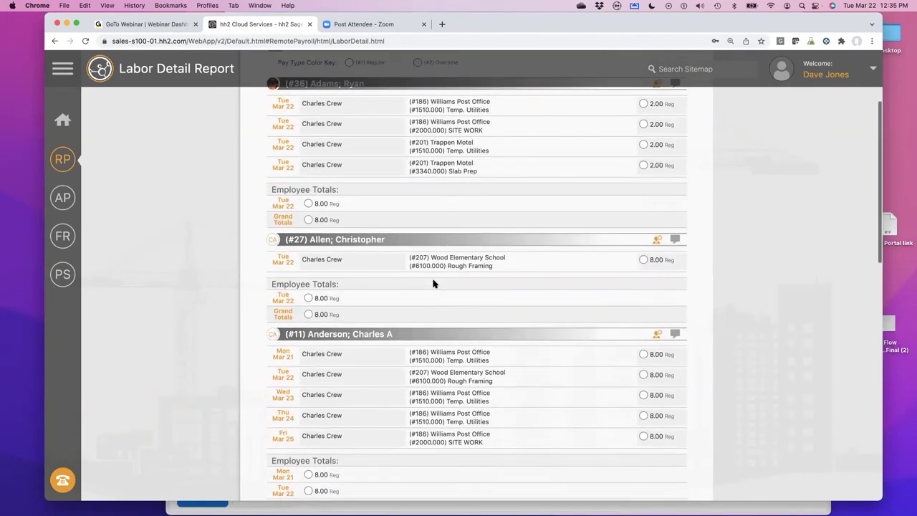
{"action": "scroll", "coordinate": [433, 284], "scroll_direction": "up", "scroll_amount": 1}
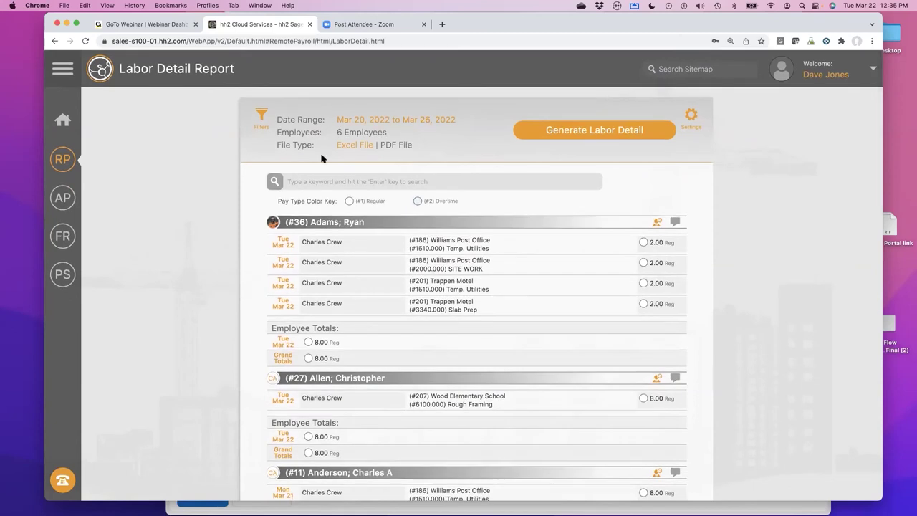
- Filter the Labor Detail Report by job #207 Wood Elementary School
{"action": "left_click", "coordinate": [261, 116]}
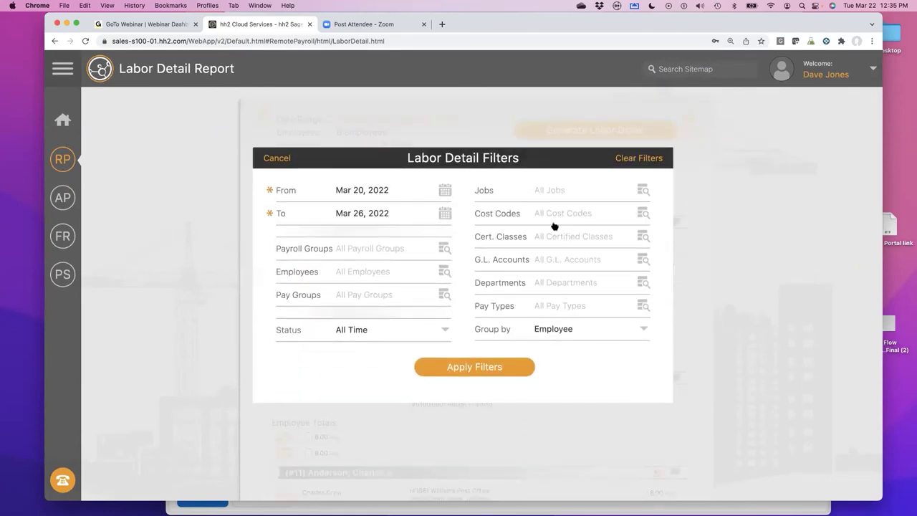
{"action": "left_click", "coordinate": [552, 191]}
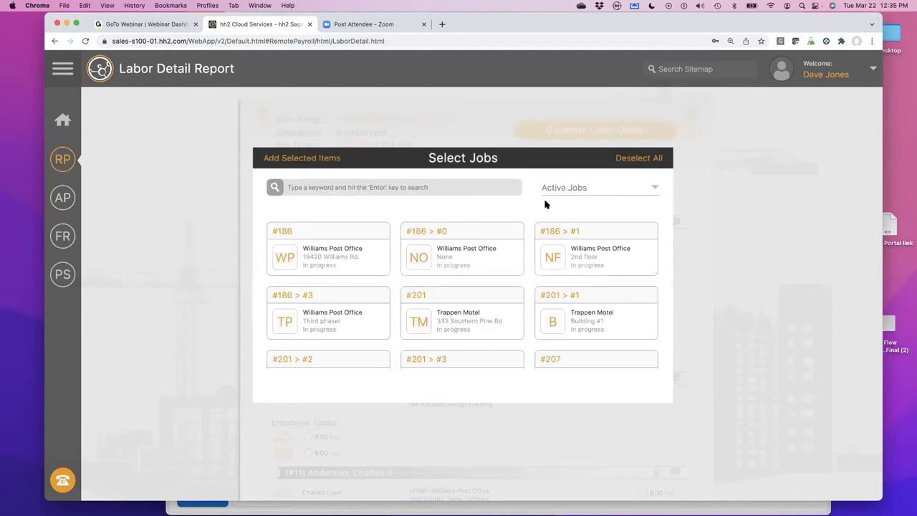
{"action": "scroll", "coordinate": [506, 288], "scroll_direction": "down", "scroll_amount": 2}
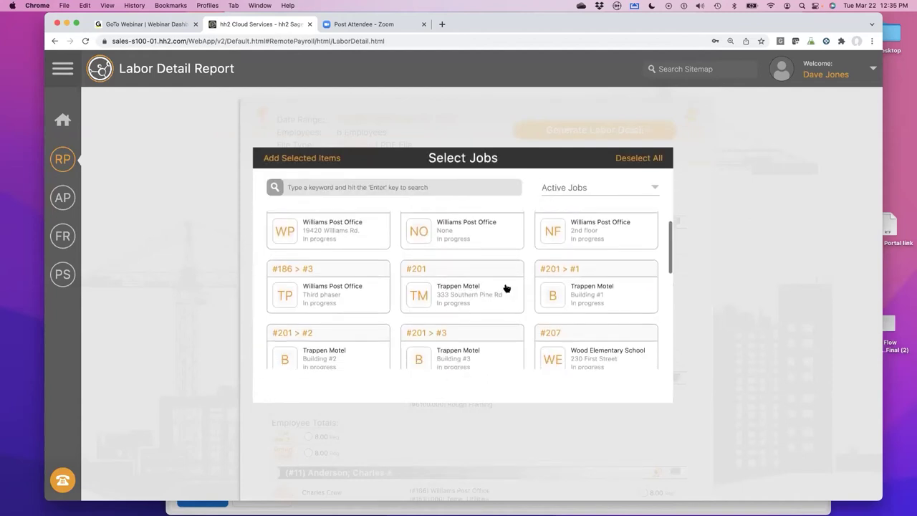
{"action": "scroll", "coordinate": [506, 287], "scroll_direction": "down", "scroll_amount": 1}
{"action": "left_click", "coordinate": [580, 322]}
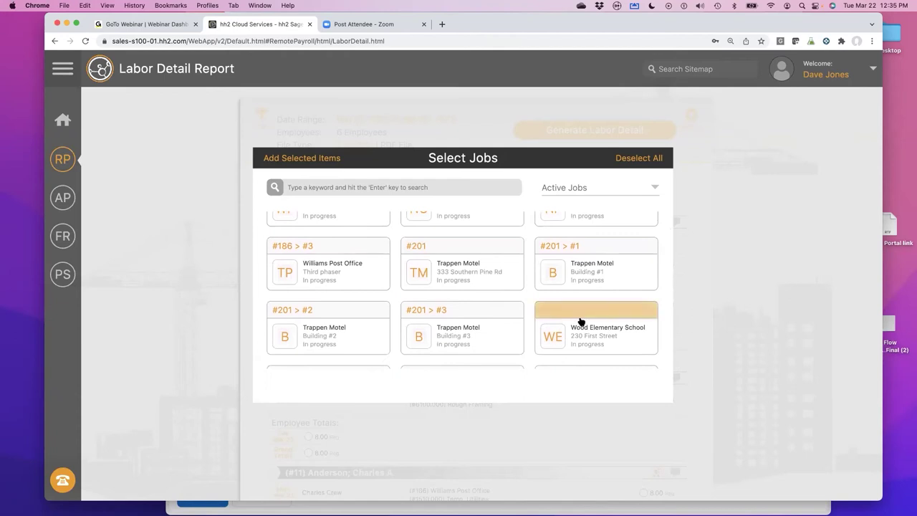
{"action": "left_click", "coordinate": [298, 158]}
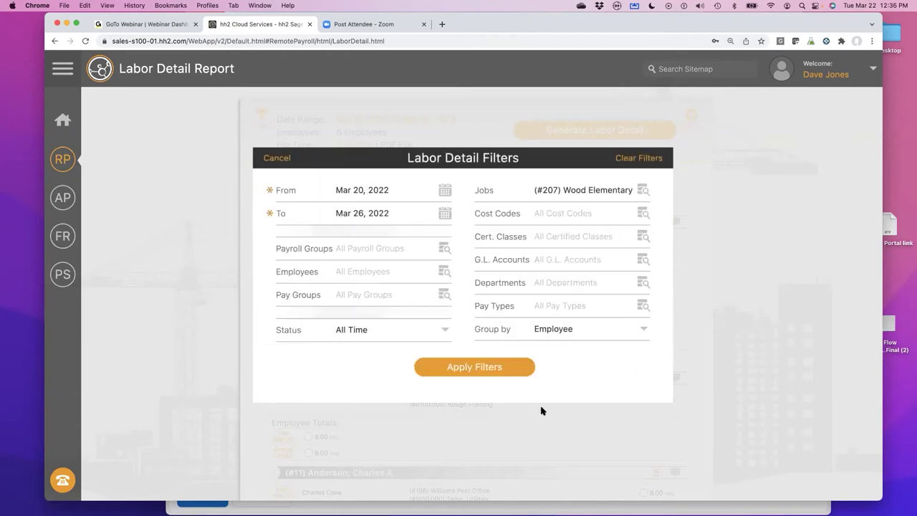
{"action": "left_click", "coordinate": [473, 368]}
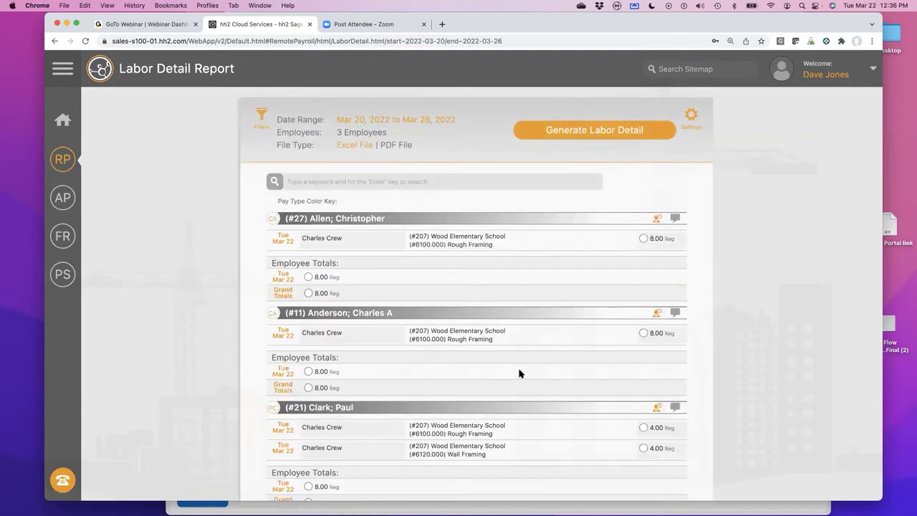
- Go back to the Labor Time Approval page for 03/20–03/26/2022
{"action": "scroll", "coordinate": [519, 372], "scroll_direction": "down", "scroll_amount": 2}
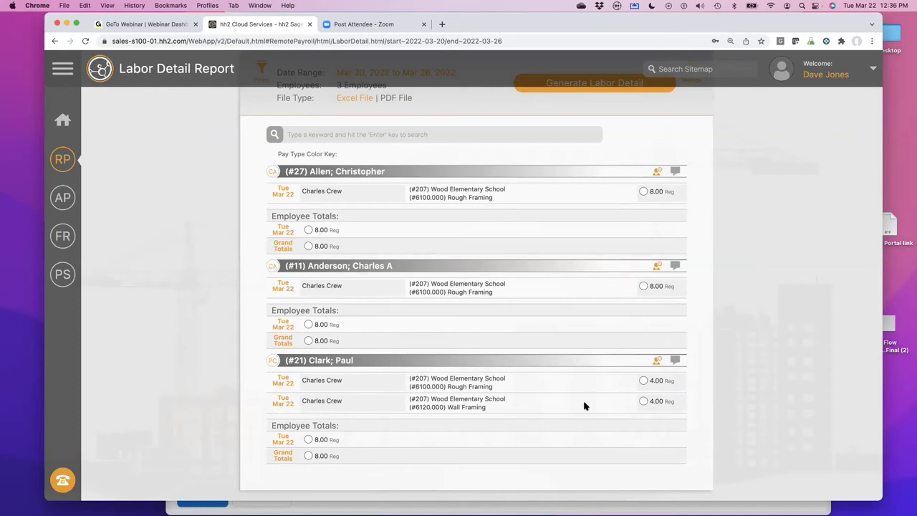
{"action": "scroll", "coordinate": [603, 333], "scroll_direction": "up", "scroll_amount": 2}
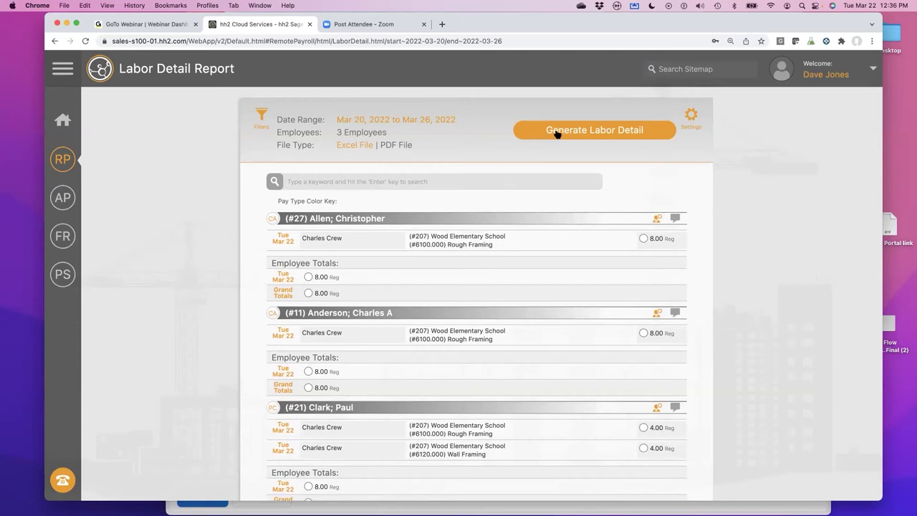
{"action": "left_click", "coordinate": [58, 165]}
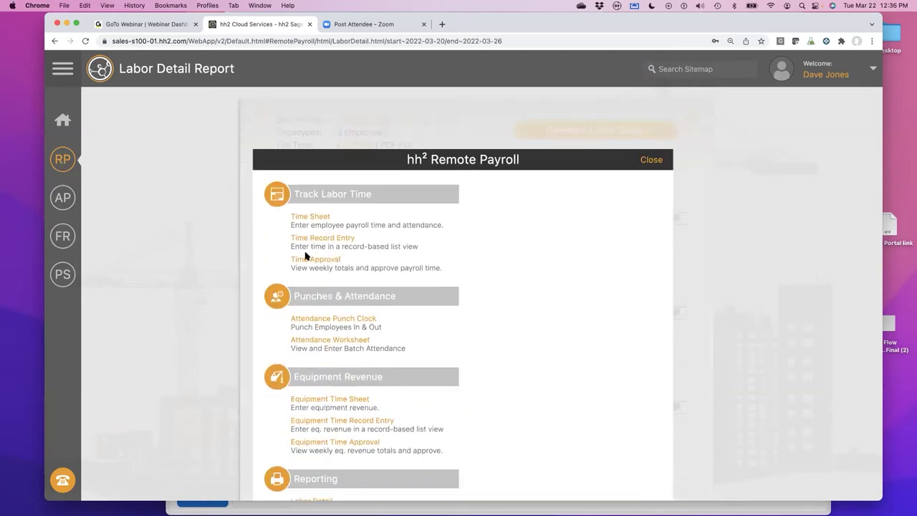
{"action": "left_click", "coordinate": [305, 260]}
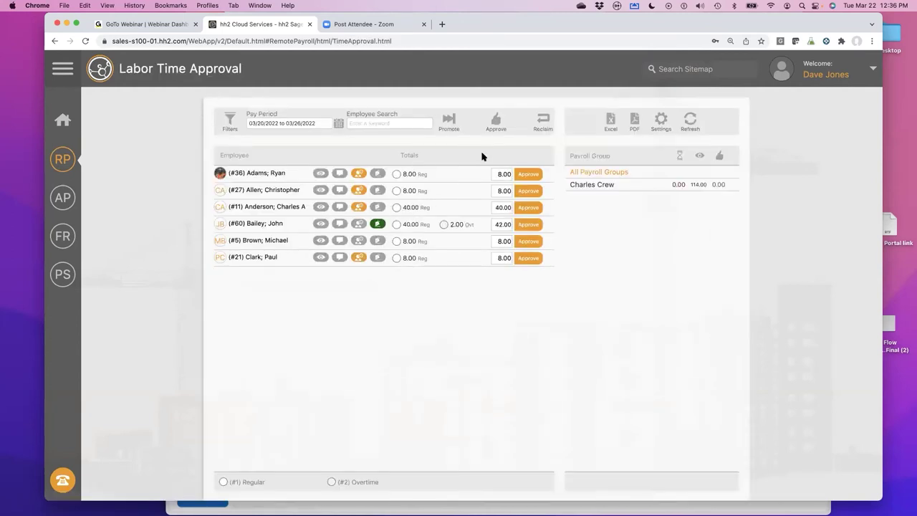
- Approve every employee's time for the period, then log out
{"action": "left_click", "coordinate": [500, 124]}
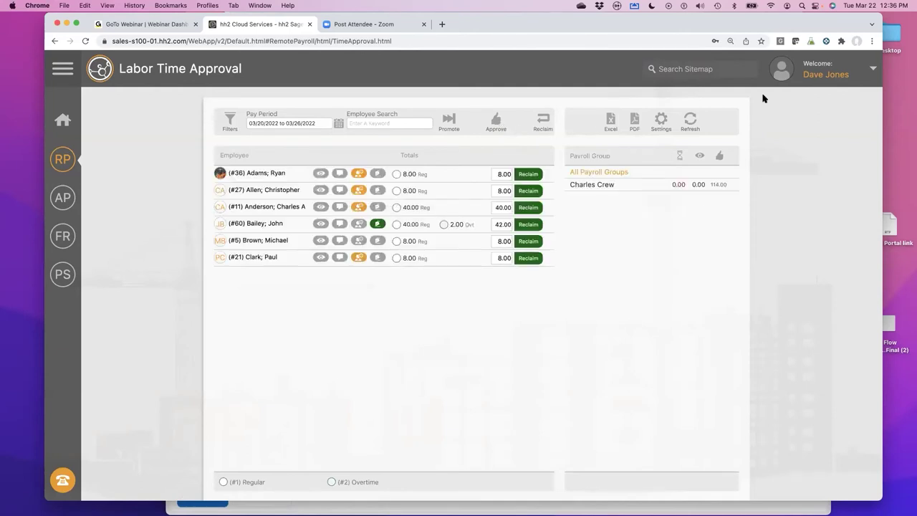
{"action": "left_click", "coordinate": [815, 77]}
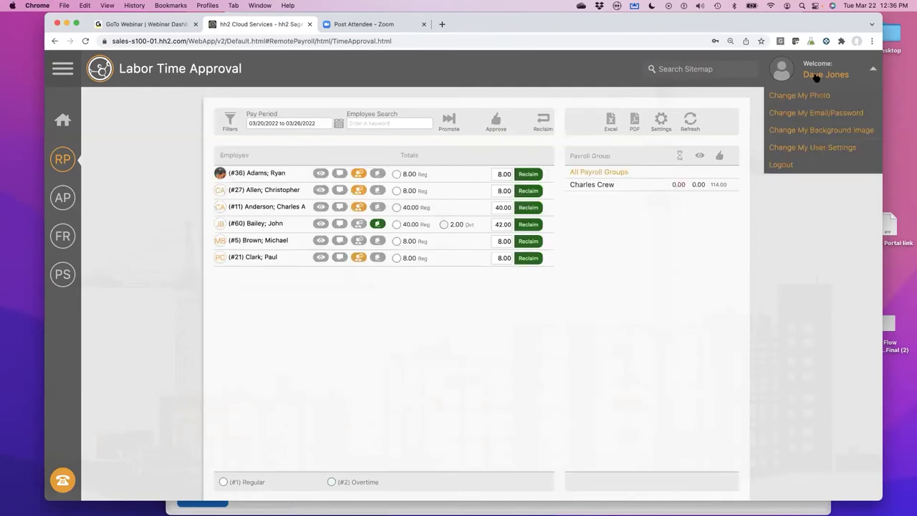
{"action": "left_click", "coordinate": [779, 164]}
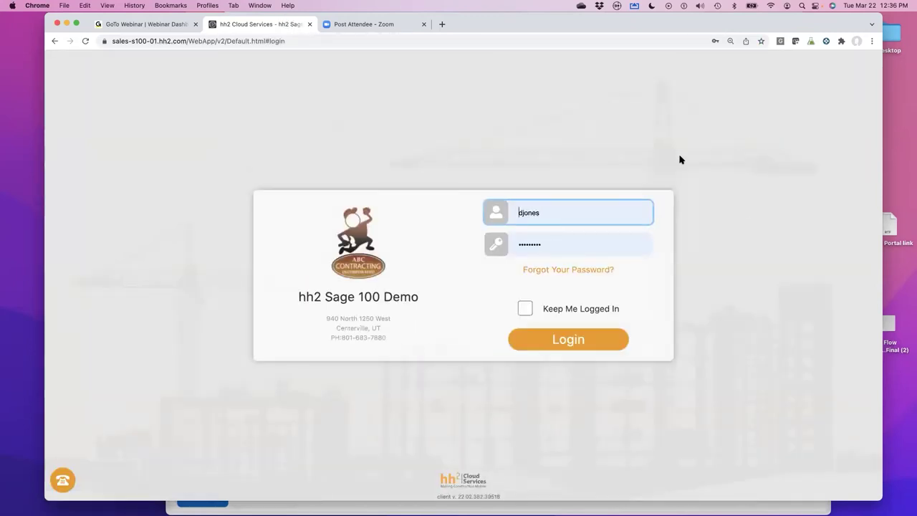
- Sign in with the saved hh2_admin login
{"action": "left_click", "coordinate": [573, 217]}
{"action": "left_click_drag", "start_coordinate": [566, 213], "coordinate": [497, 214]}
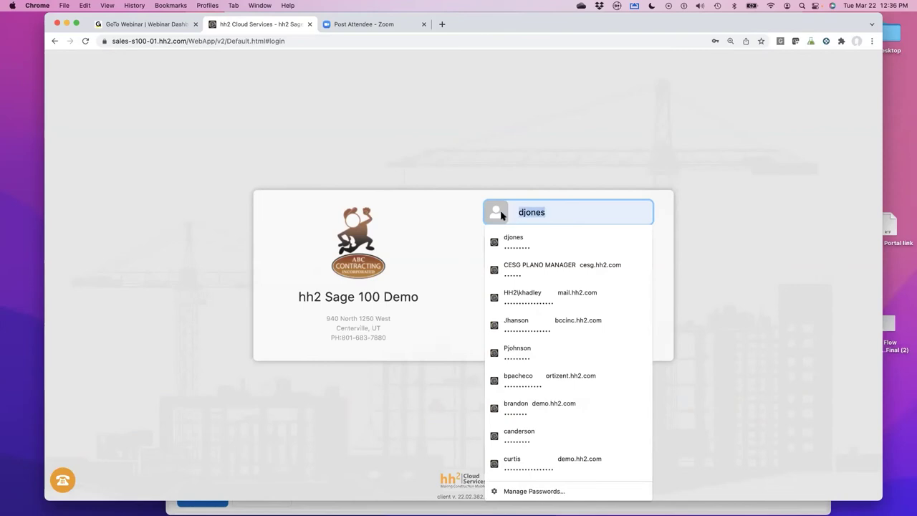
{"action": "type", "text": "hh2_admin"}
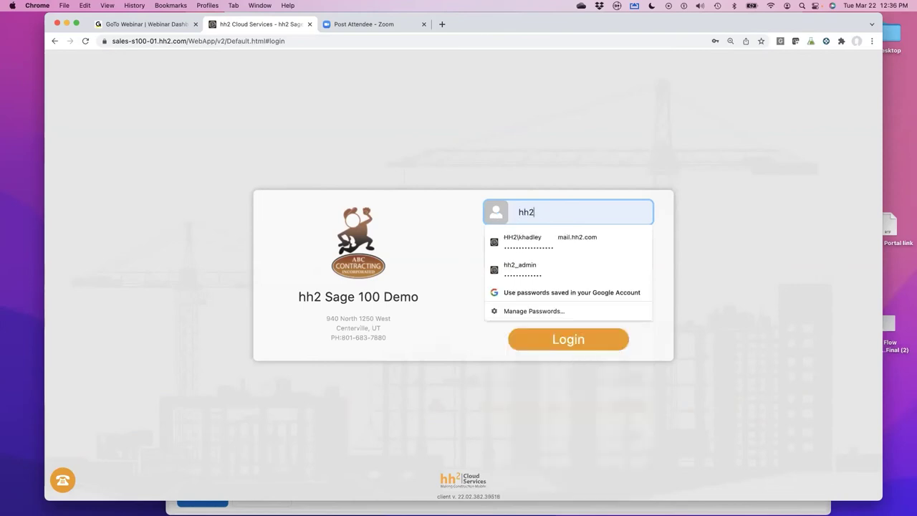
{"action": "left_click", "coordinate": [528, 271]}
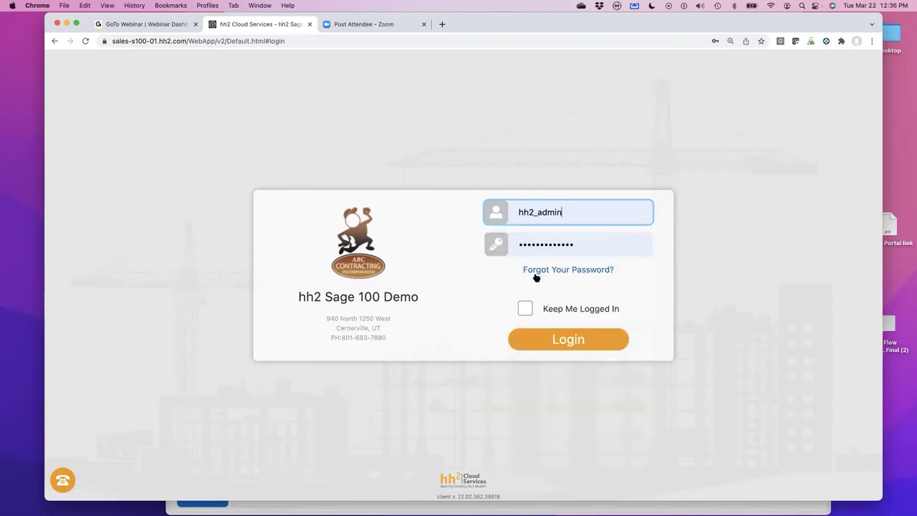
{"action": "left_click", "coordinate": [563, 340]}
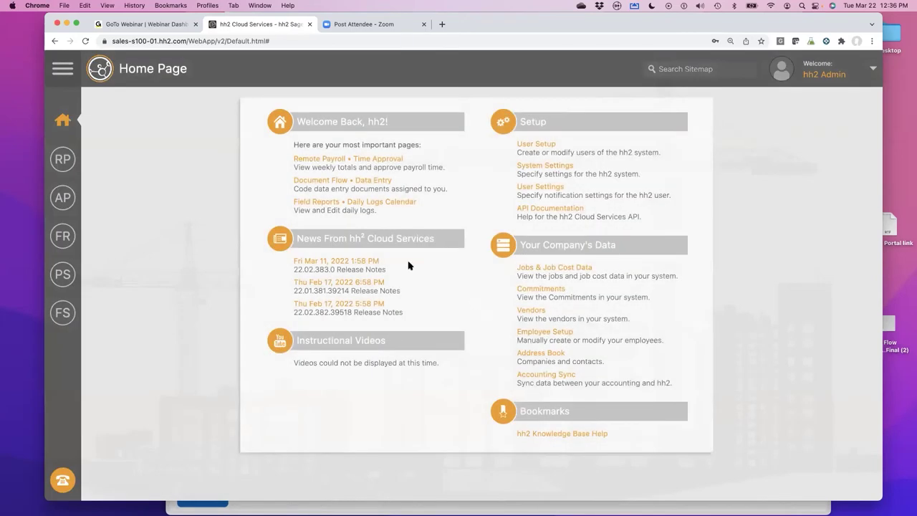
- From the admin Home Page, open Remote Payroll Time Approval and review all employees' totals
{"action": "left_click", "coordinate": [368, 159]}
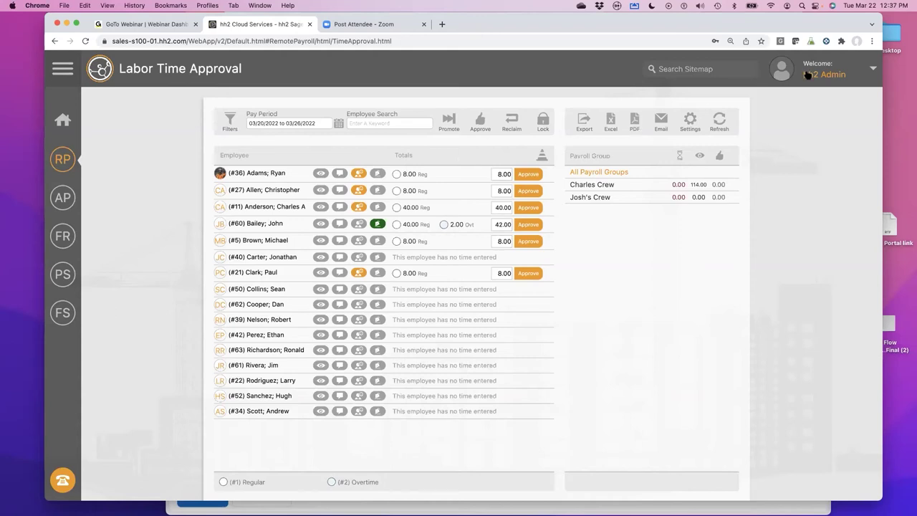
{"action": "scroll", "coordinate": [737, 91], "scroll_direction": "down", "scroll_amount": 1}
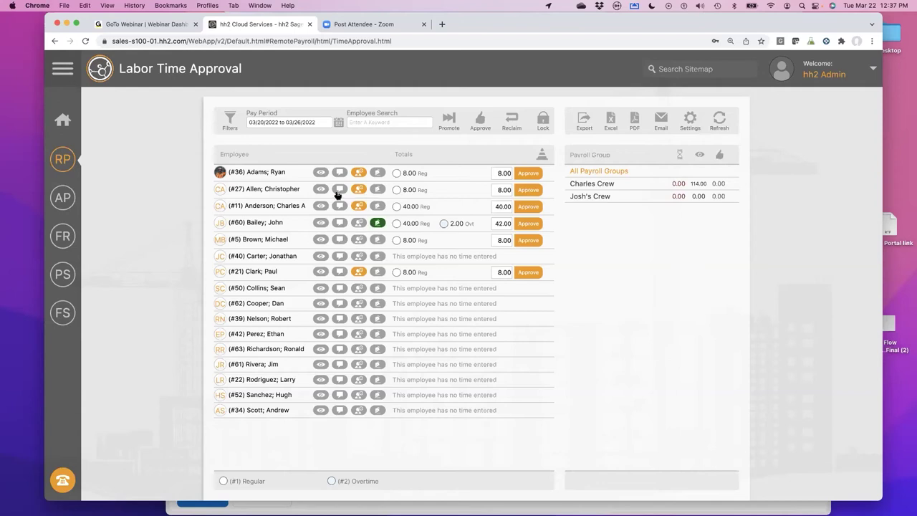
- Go to the Time Record Entry page for Mar 20–26, 2022 and select the first record
{"action": "left_click", "coordinate": [62, 159]}
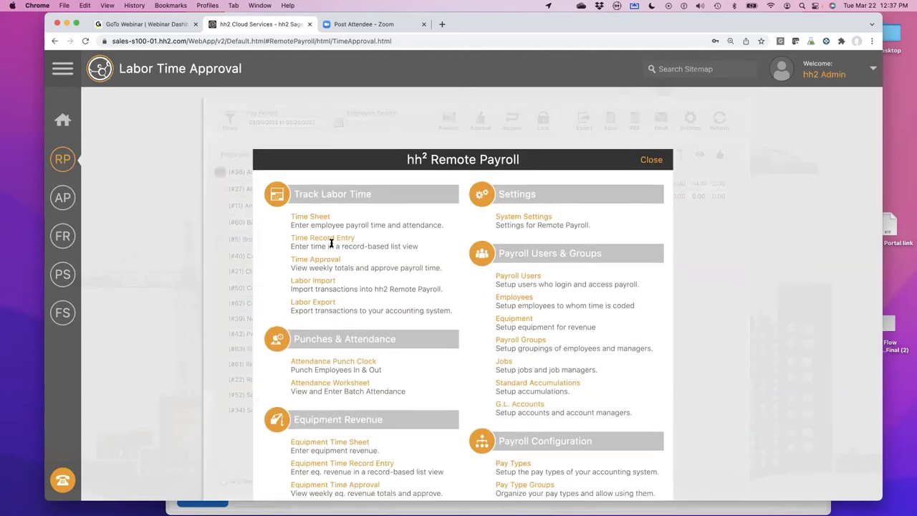
{"action": "left_click", "coordinate": [329, 239]}
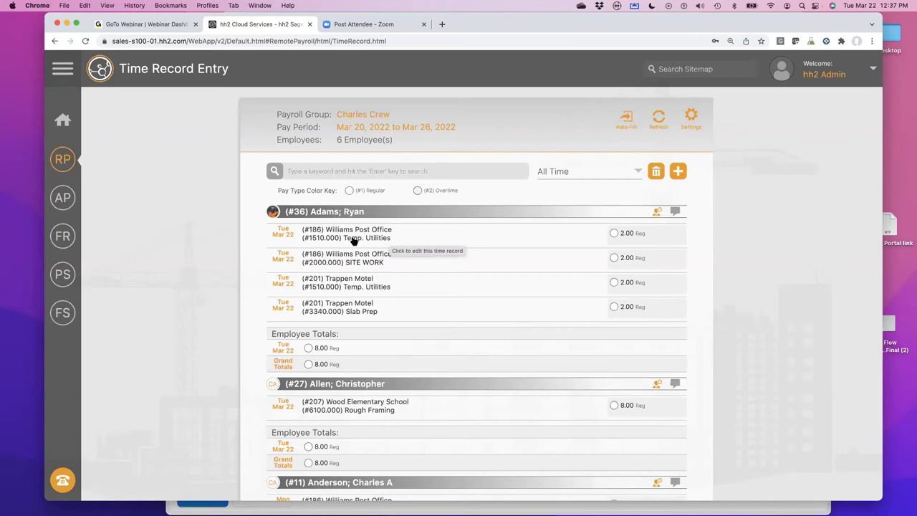
{"action": "left_click", "coordinate": [354, 236]}
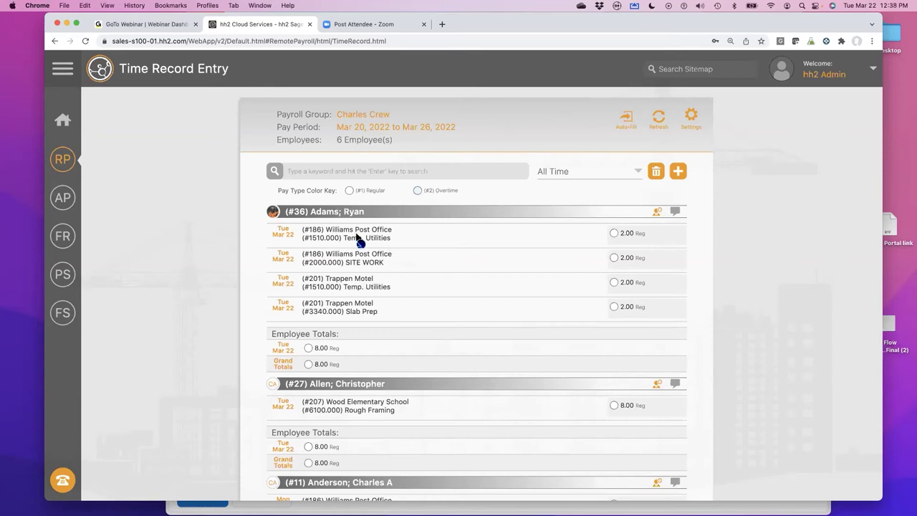
- Change the first 2.00-hour Williams Post Office record's cost code to (#3000.000) CONCRETE and save
{"action": "left_click", "coordinate": [358, 240]}
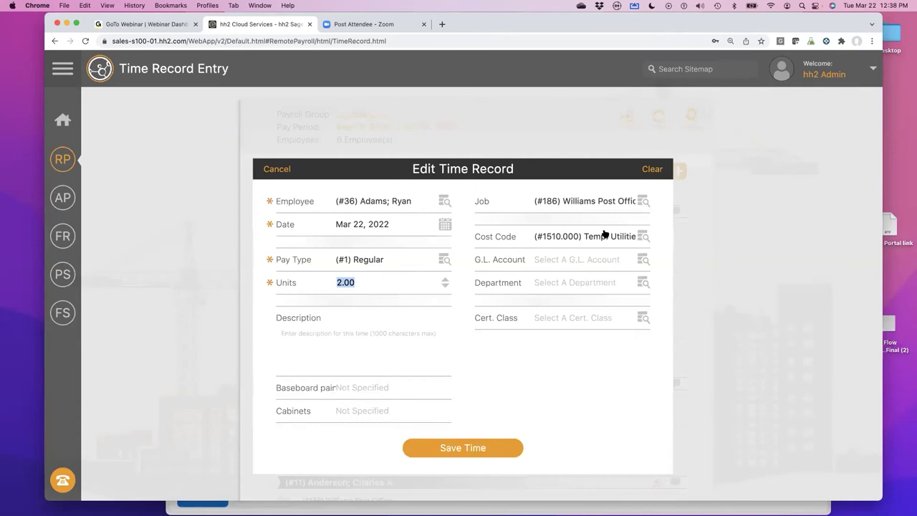
{"action": "left_click", "coordinate": [600, 236]}
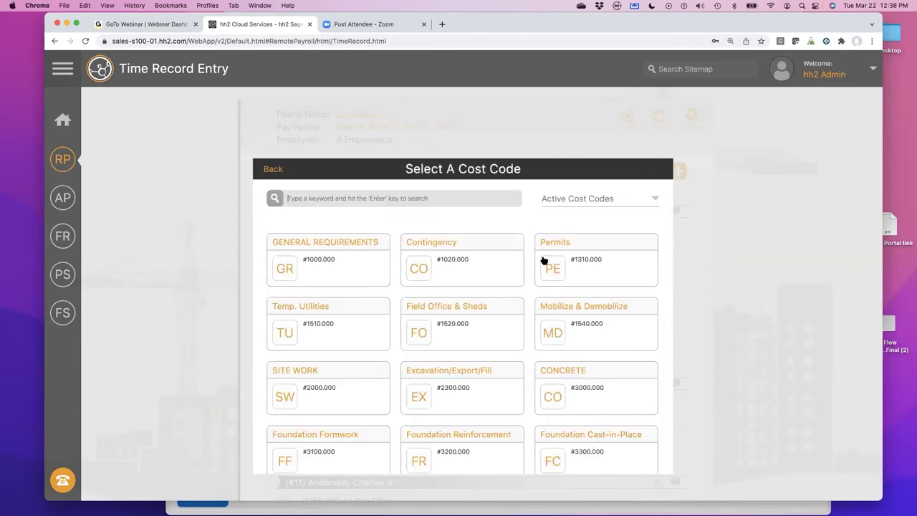
{"action": "left_click", "coordinate": [571, 374]}
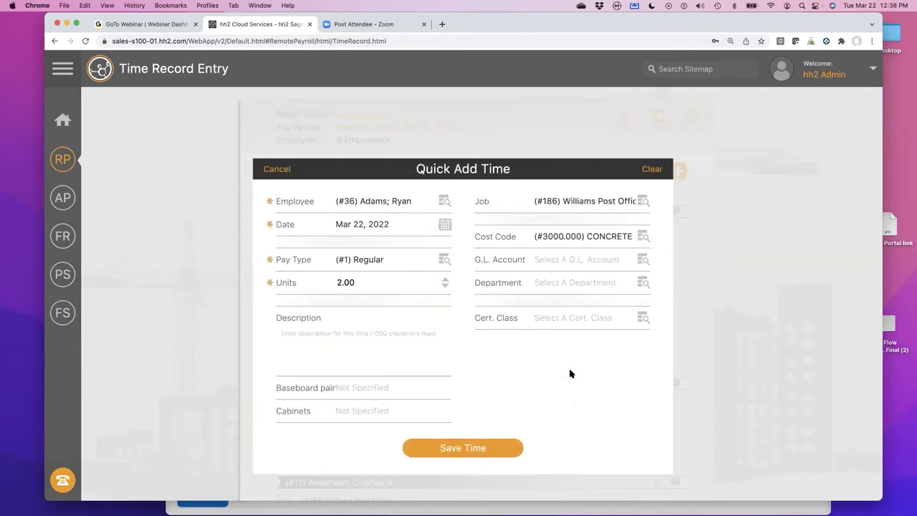
{"action": "left_click", "coordinate": [430, 448]}
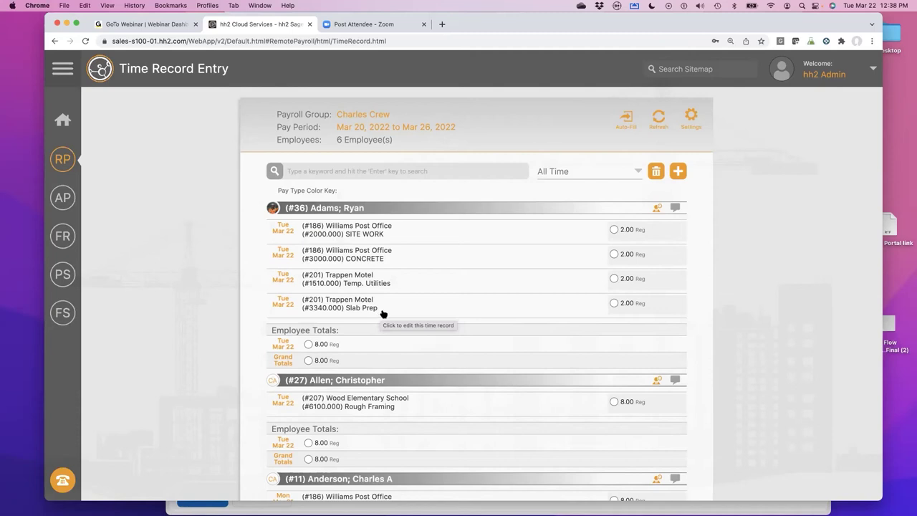
{"action": "scroll", "coordinate": [443, 293], "scroll_direction": "down", "scroll_amount": 8}
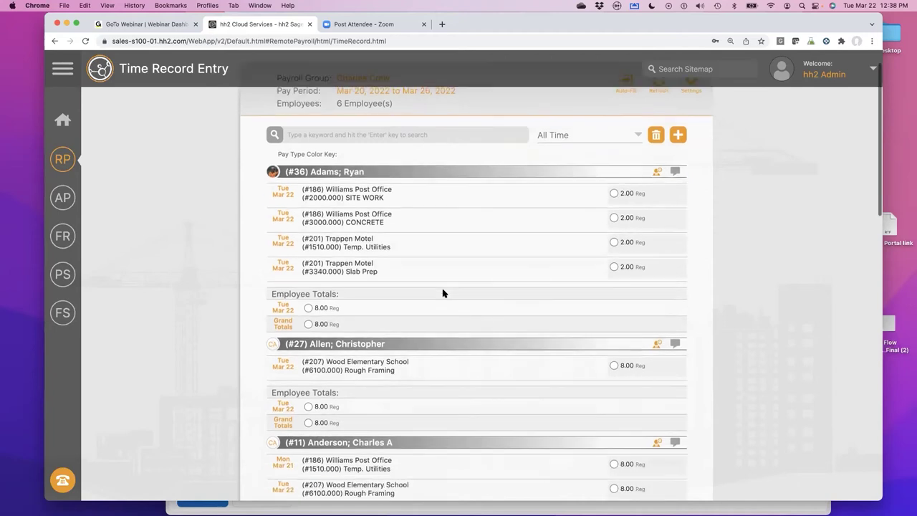
{"action": "scroll", "coordinate": [444, 293], "scroll_direction": "down", "scroll_amount": 10}
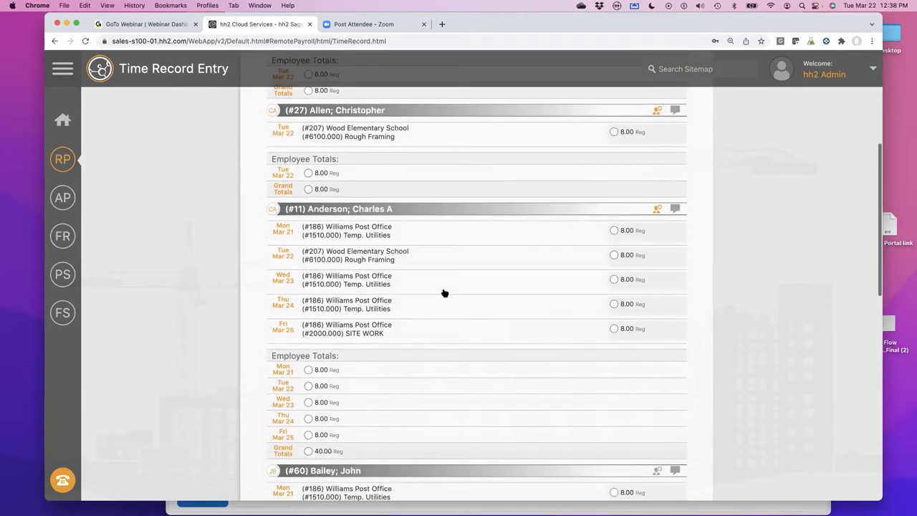
{"action": "scroll", "coordinate": [442, 293], "scroll_direction": "down", "scroll_amount": 4}
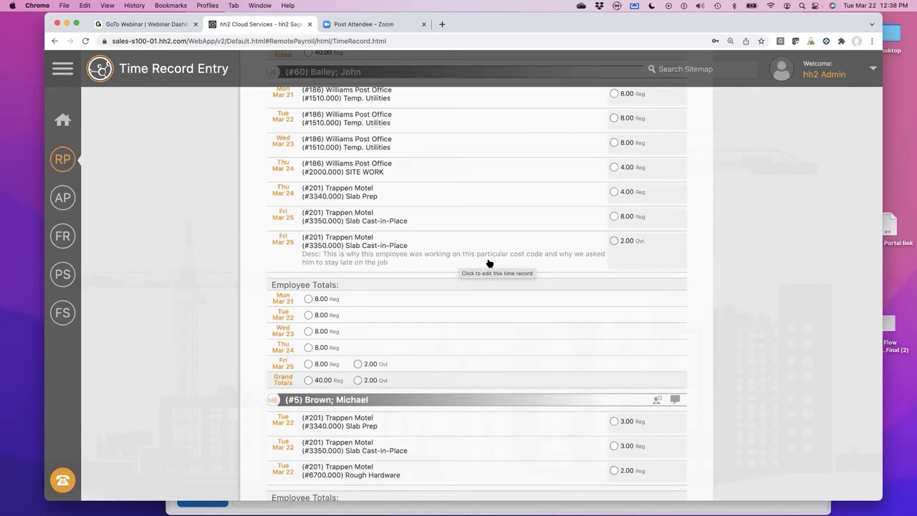
{"action": "scroll", "coordinate": [490, 263], "scroll_direction": "down", "scroll_amount": 3}
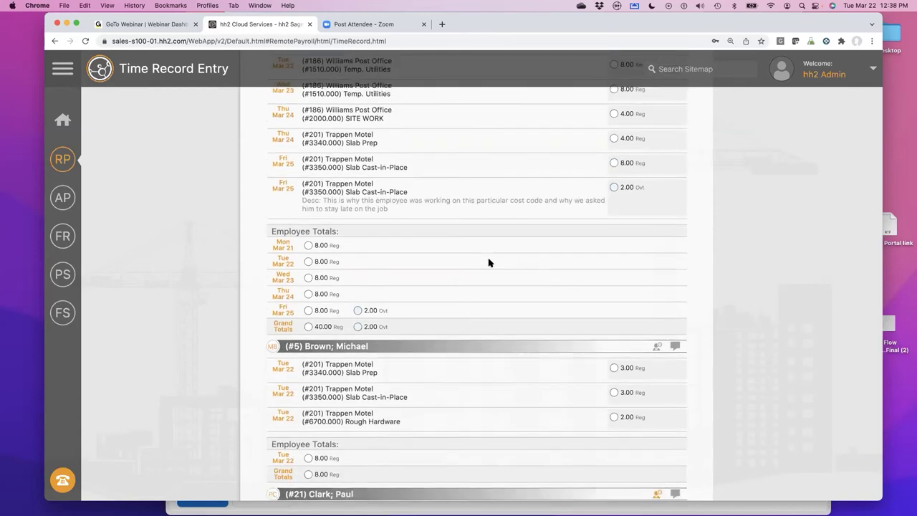
{"action": "scroll", "coordinate": [482, 263], "scroll_direction": "up", "scroll_amount": 1}
{"action": "scroll", "coordinate": [482, 263], "scroll_direction": "up", "scroll_amount": 20}
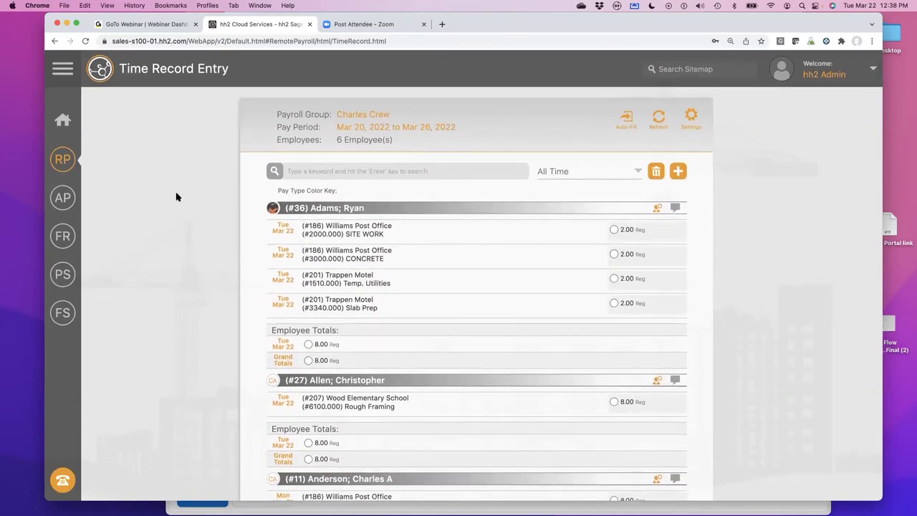
- Approve all six employees' weekly time on Time Approval, then go to the labor export
{"action": "left_click", "coordinate": [63, 169]}
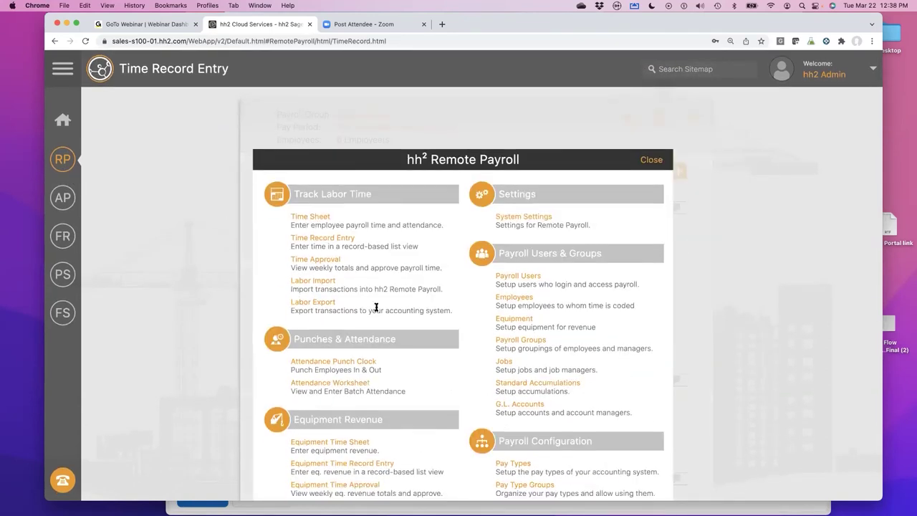
{"action": "left_click", "coordinate": [329, 262]}
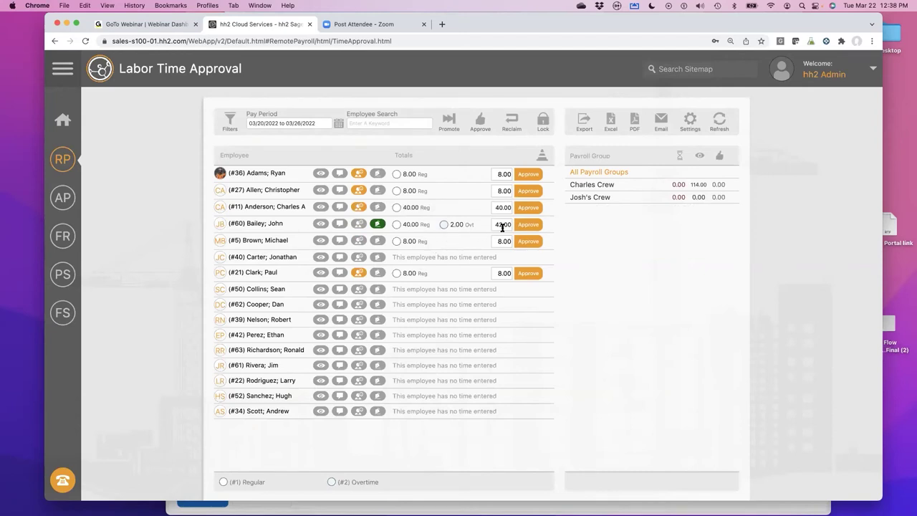
{"action": "left_click", "coordinate": [482, 123]}
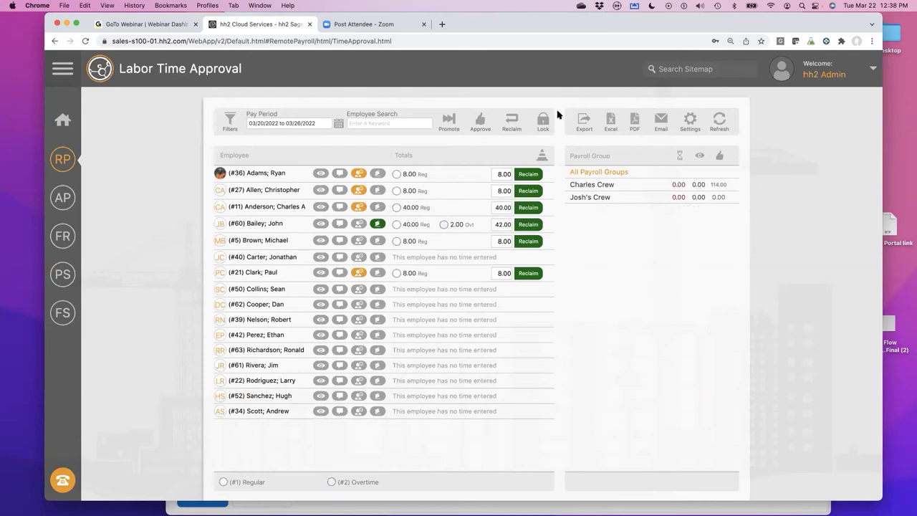
{"action": "left_click", "coordinate": [580, 123]}
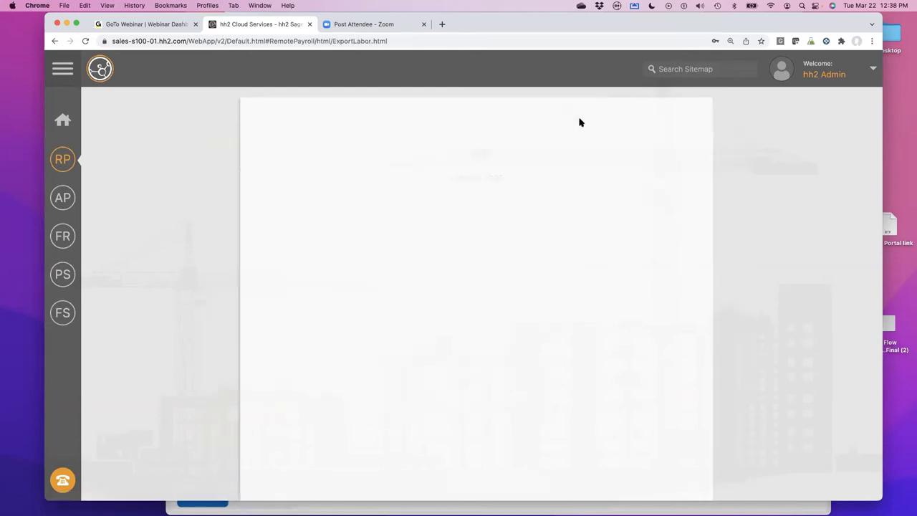
- Export the transactions for the six employees' 114.00 units from Mar 20–26, 2022
{"action": "left_click", "coordinate": [558, 134]}
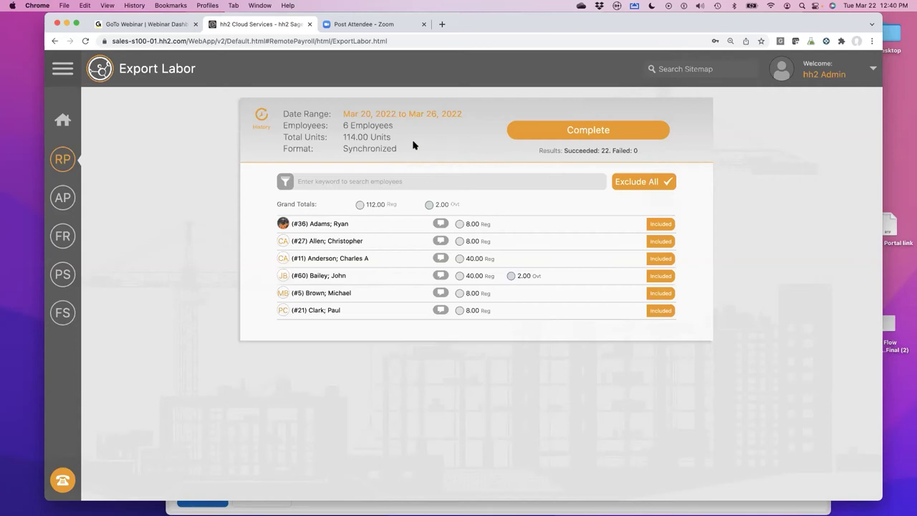
- Go to Remote Payroll Time Approval to see hours for the 03/20/2022–03/26/2022 pay period
{"action": "left_click", "coordinate": [70, 164]}
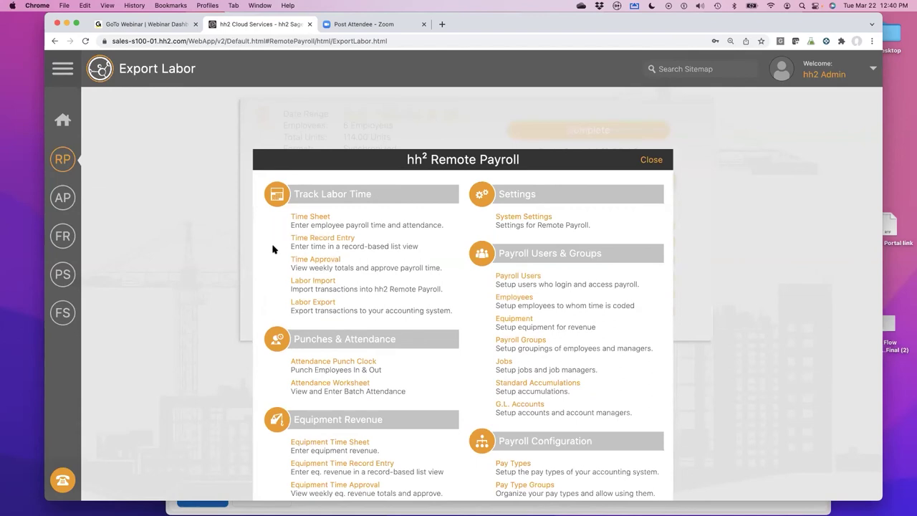
{"action": "left_click", "coordinate": [306, 261]}
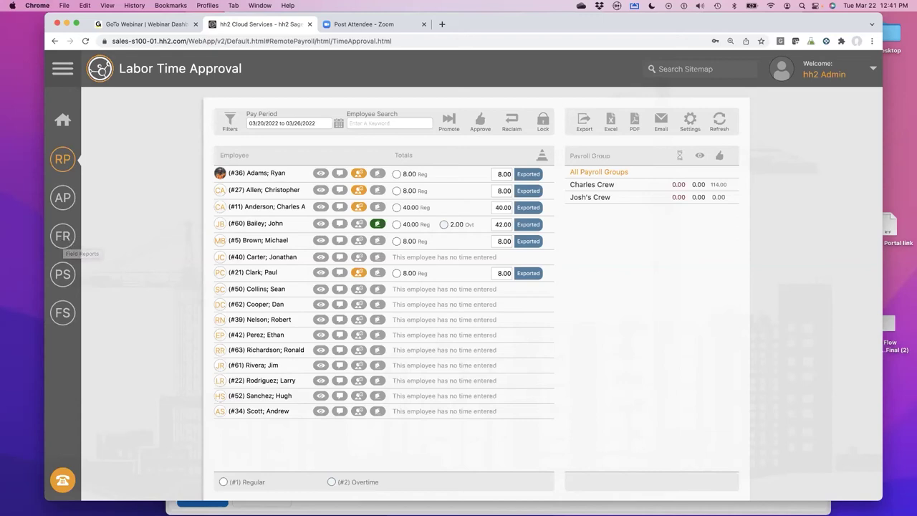
- Bring the AirServer-mirrored iPhone showing the Mar 22 Williams Post Office report to the front
{"action": "mouse_move", "coordinate": [537, 502]}
{"action": "mouse_move", "coordinate": [695, 501]}
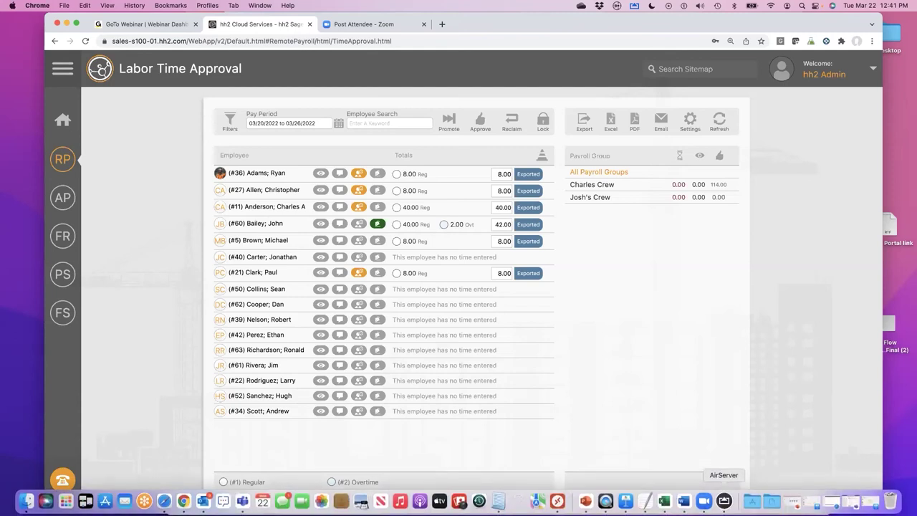
{"action": "left_click", "coordinate": [724, 501]}
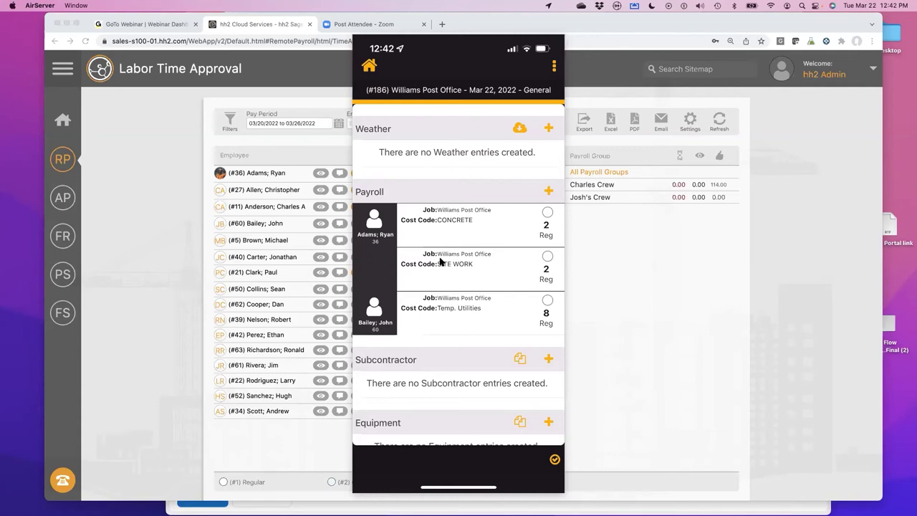
- Import the current weather into the Williams Post Office daily report
{"action": "left_click", "coordinate": [521, 129]}
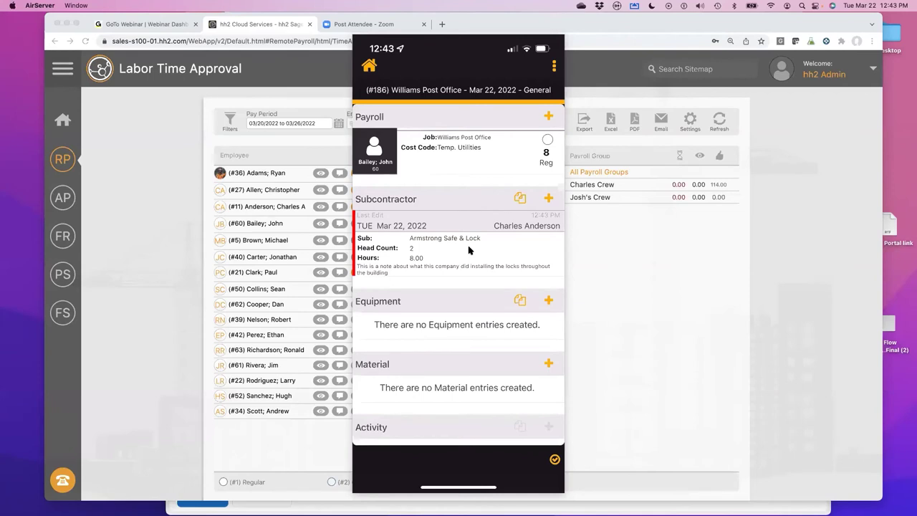
{"action": "scroll", "coordinate": [469, 250], "scroll_direction": "down", "scroll_amount": 3}
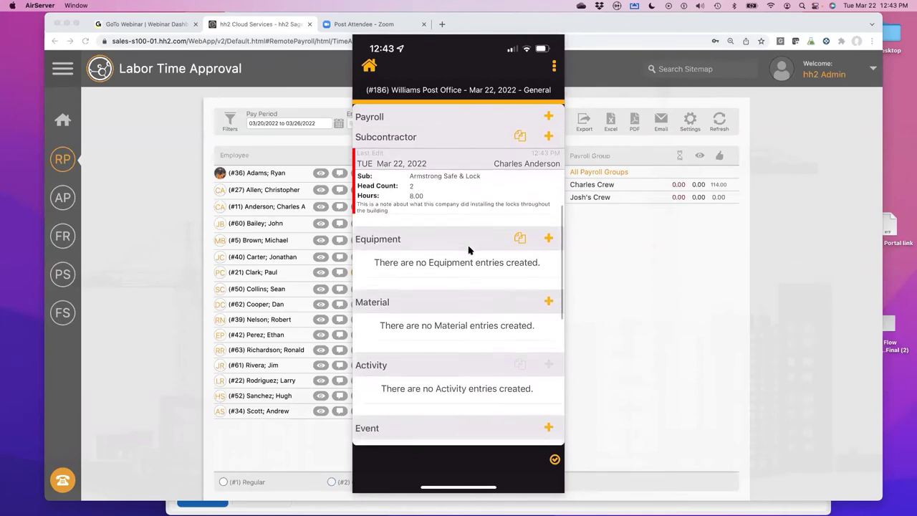
{"action": "scroll", "coordinate": [462, 245], "scroll_direction": "down", "scroll_amount": 5}
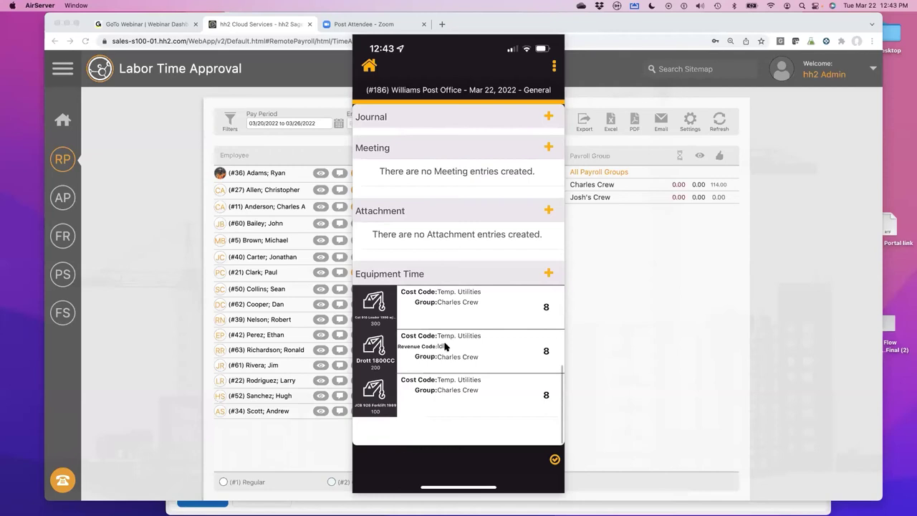
{"action": "scroll", "coordinate": [442, 344], "scroll_direction": "up", "scroll_amount": 6}
{"action": "scroll", "coordinate": [444, 346], "scroll_direction": "up", "scroll_amount": 8}
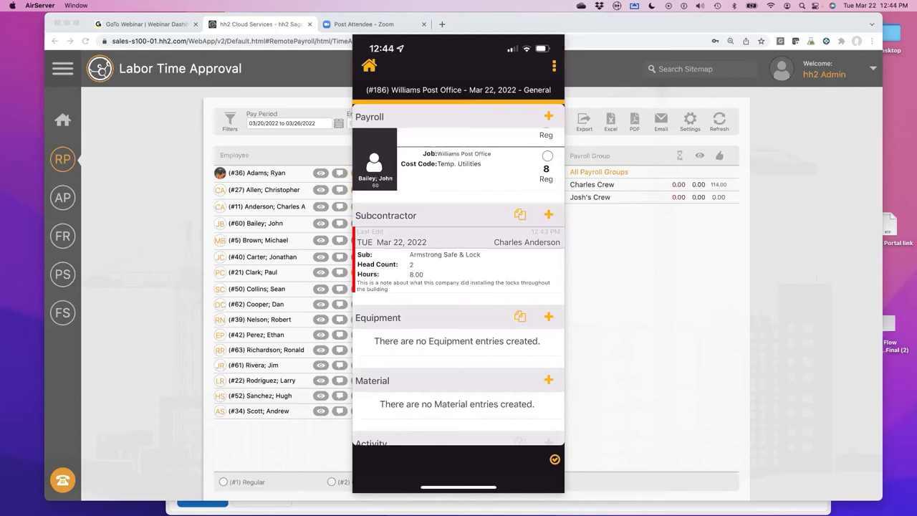
{"action": "scroll", "coordinate": [458, 287], "scroll_direction": "up", "scroll_amount": 5}
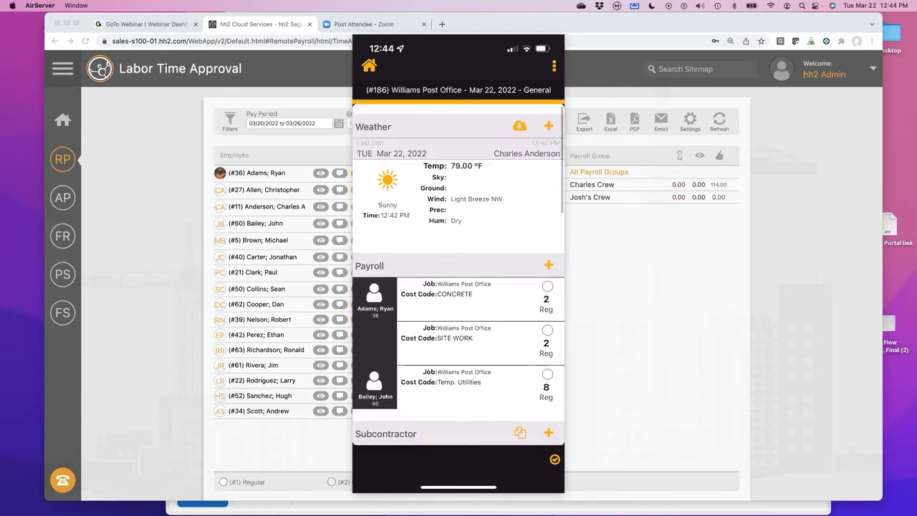
{"action": "scroll", "coordinate": [459, 287], "scroll_direction": "down", "scroll_amount": 10}
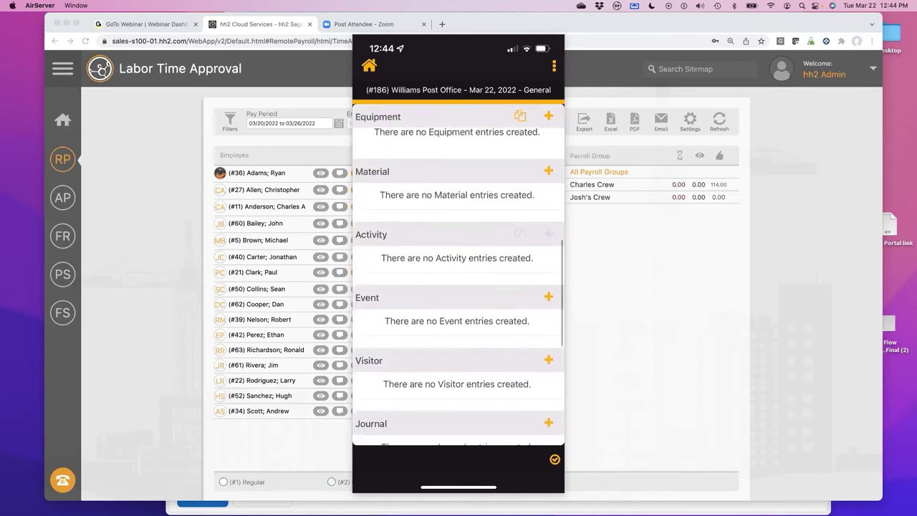
{"action": "scroll", "coordinate": [459, 287], "scroll_direction": "up", "scroll_amount": 2}
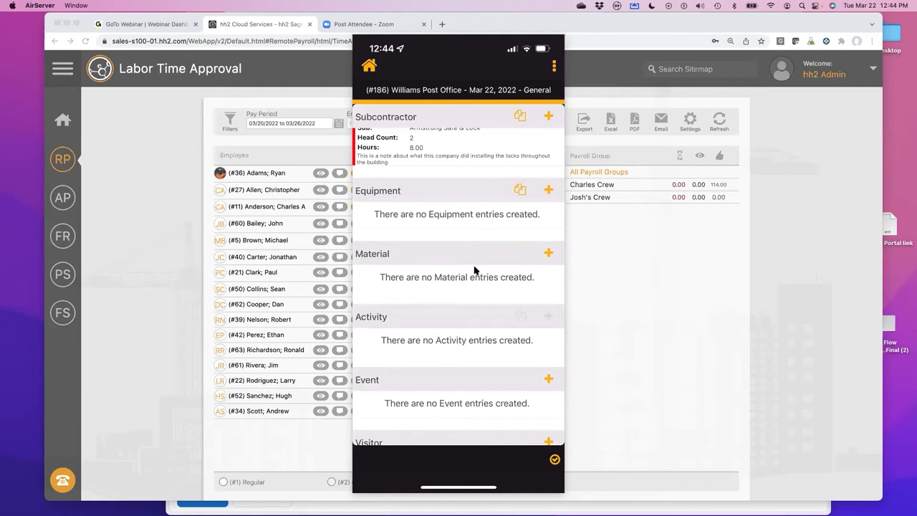
{"action": "scroll", "coordinate": [502, 208], "scroll_direction": "down", "scroll_amount": 3}
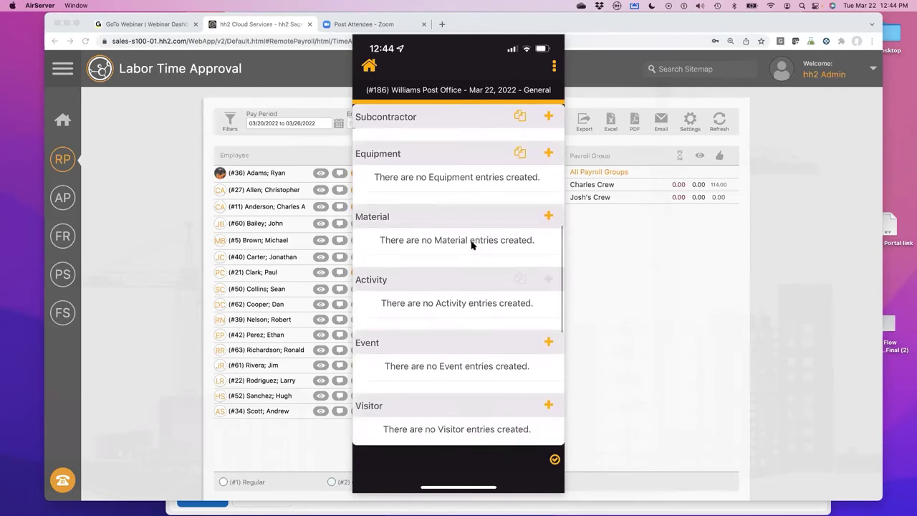
{"action": "scroll", "coordinate": [494, 193], "scroll_direction": "down", "scroll_amount": 1}
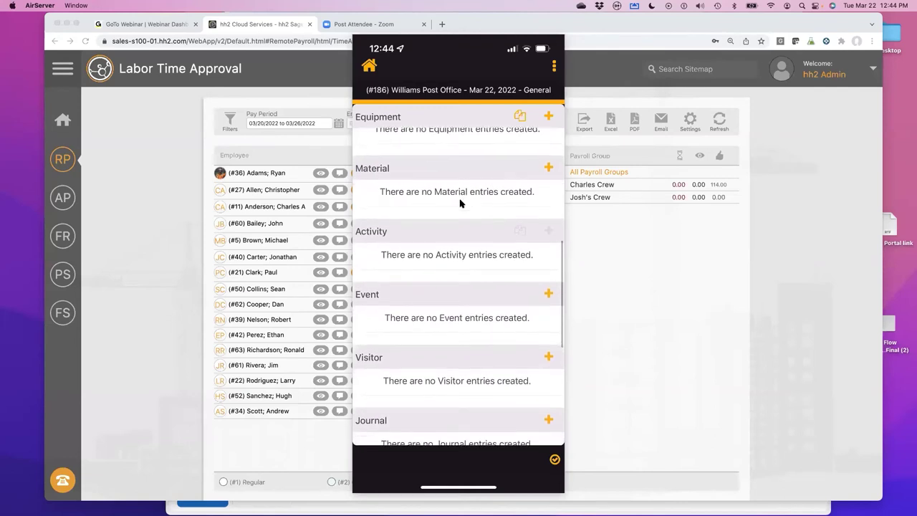
{"action": "scroll", "coordinate": [538, 176], "scroll_direction": "down", "scroll_amount": 1}
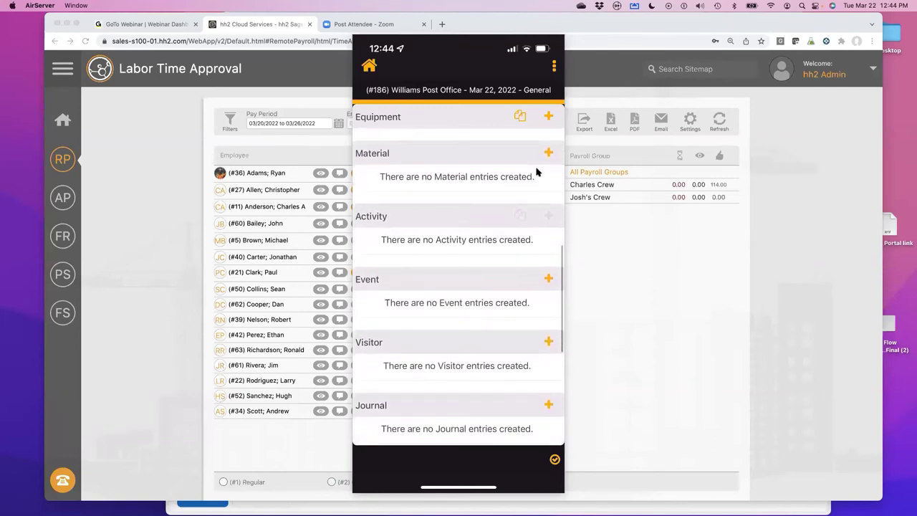
{"action": "scroll", "coordinate": [537, 171], "scroll_direction": "down", "scroll_amount": 1}
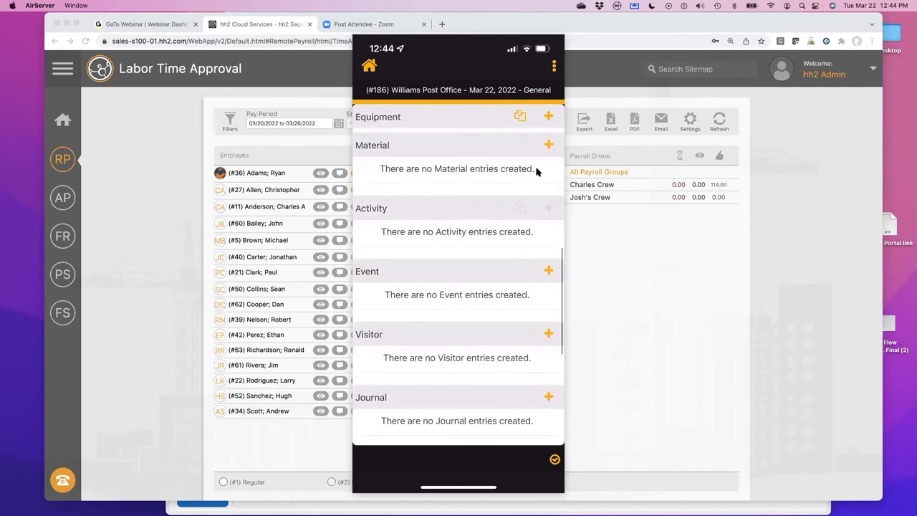
{"action": "scroll", "coordinate": [540, 165], "scroll_direction": "down", "scroll_amount": 3}
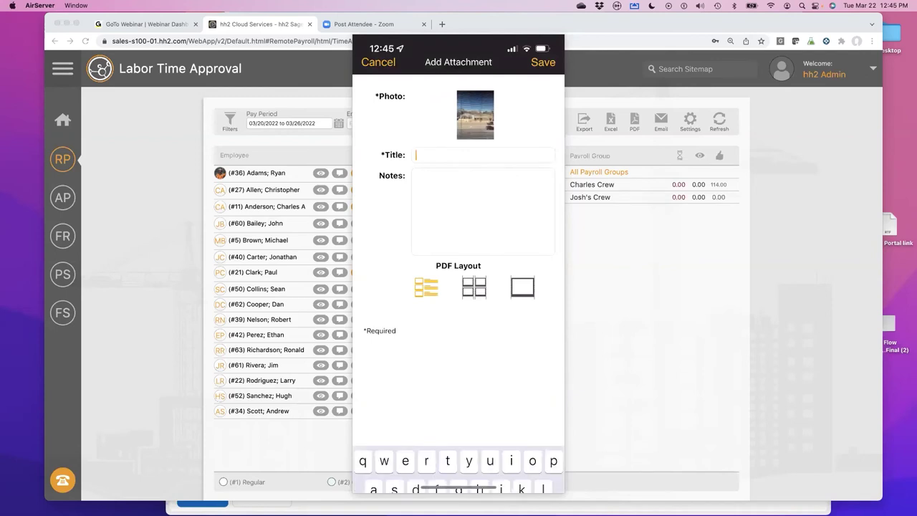
- Title the photo attachment 'test' and save it to the report
{"action": "type", "text": "test"}
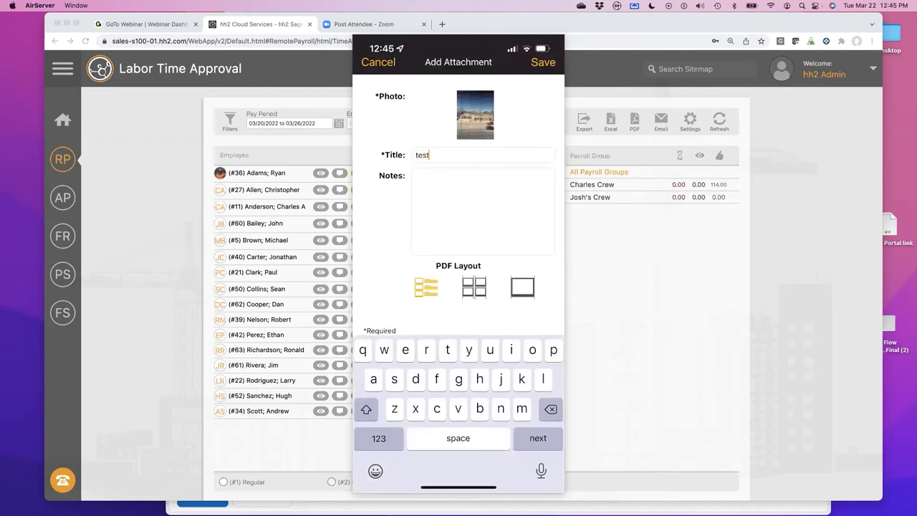
{"action": "left_click", "coordinate": [430, 186]}
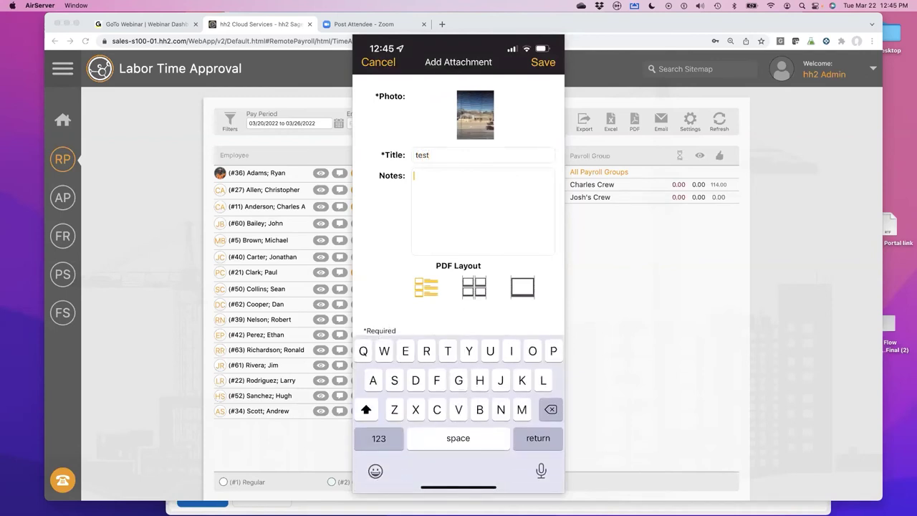
{"action": "left_click", "coordinate": [543, 62]}
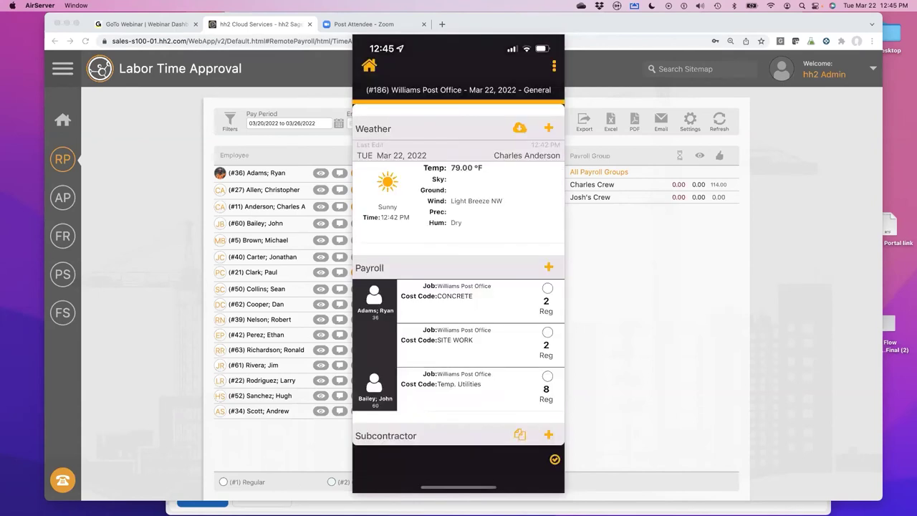
- Review the daily report, then go back to the Williams Post Office Mar 2022 calendar
{"action": "scroll", "coordinate": [458, 276], "scroll_direction": "down", "scroll_amount": 5}
{"action": "scroll", "coordinate": [458, 276], "scroll_direction": "down", "scroll_amount": 10}
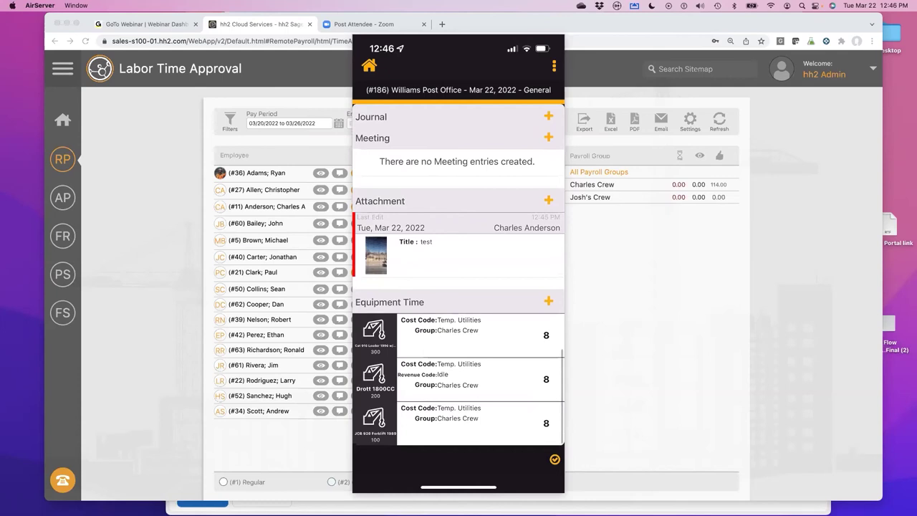
{"action": "scroll", "coordinate": [458, 276], "scroll_direction": "up", "scroll_amount": 5}
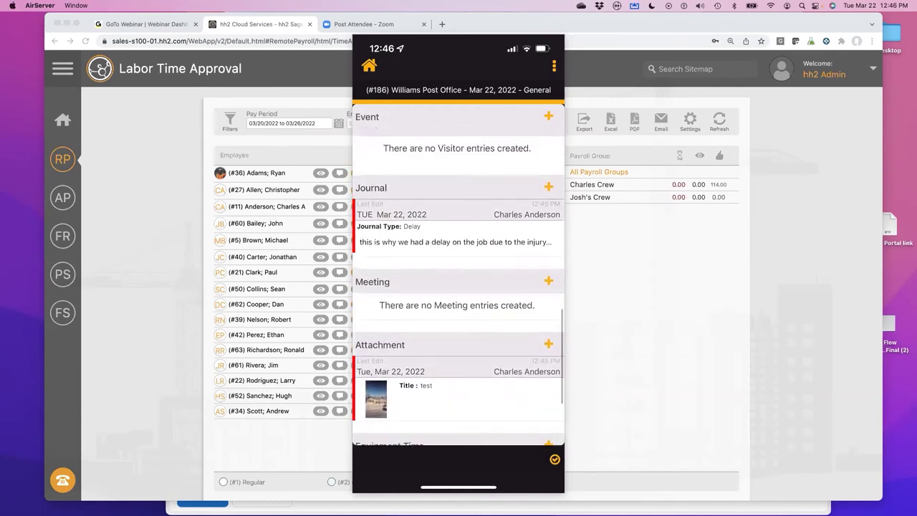
{"action": "scroll", "coordinate": [458, 276], "scroll_direction": "up", "scroll_amount": 10}
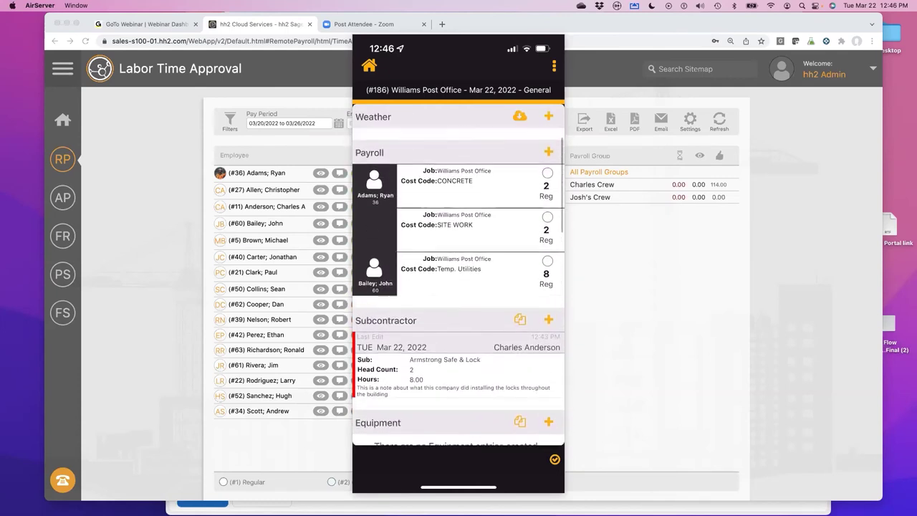
{"action": "scroll", "coordinate": [459, 276], "scroll_direction": "up", "scroll_amount": 3}
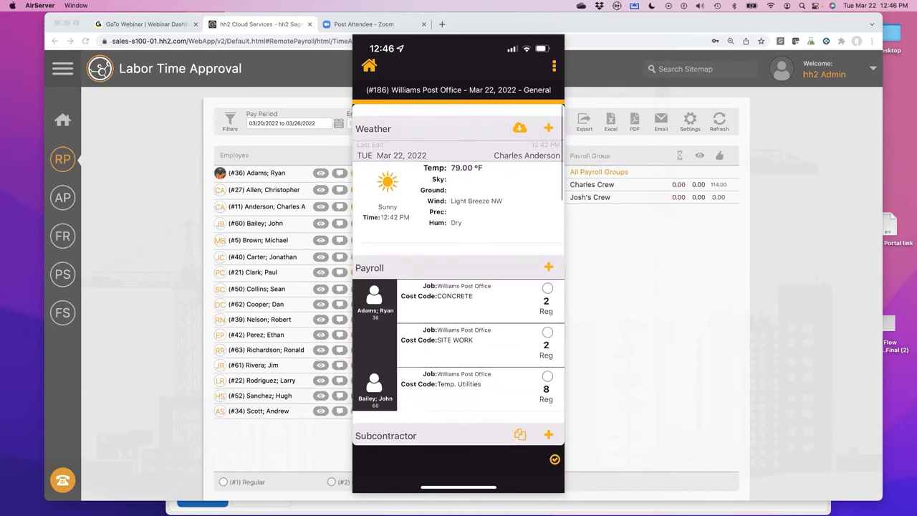
{"action": "left_click", "coordinate": [369, 65]}
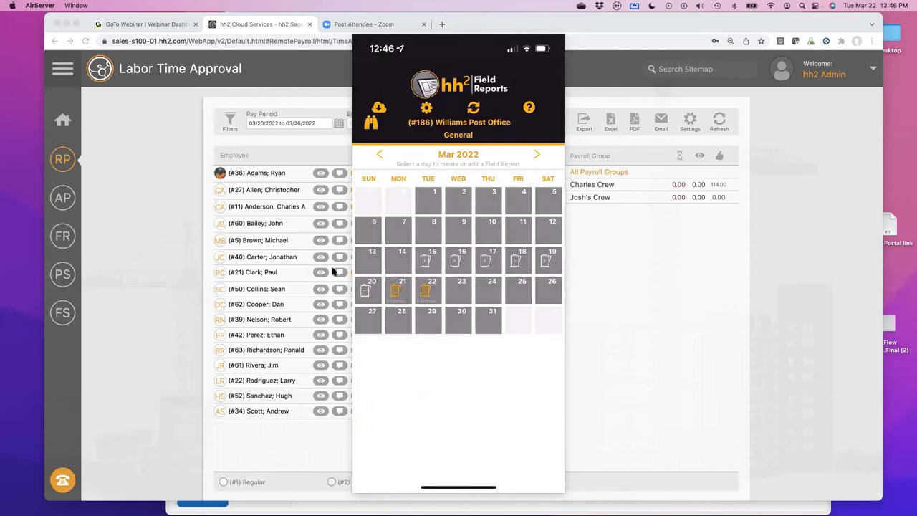
- In the browser, open the Tue 22 Mar Williams Post Office log from the Daily Logs Calendar
{"action": "left_click", "coordinate": [219, 299]}
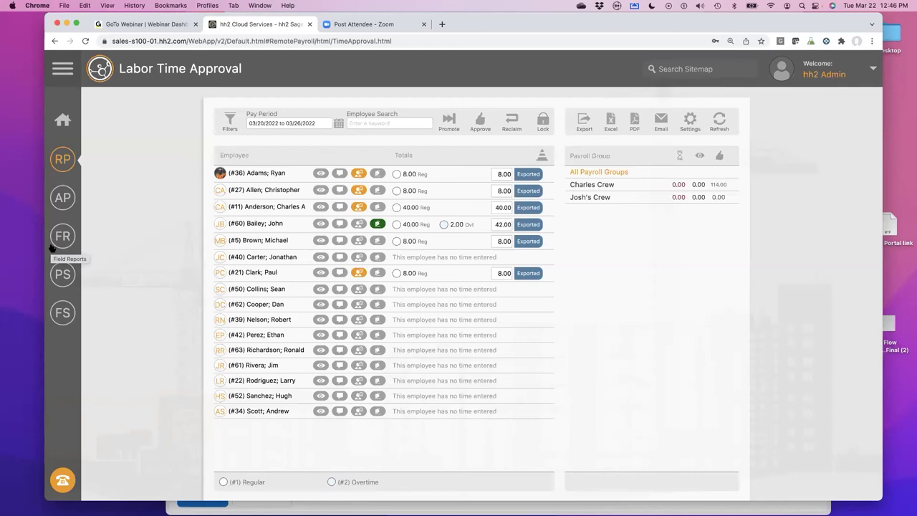
{"action": "left_click", "coordinate": [63, 240]}
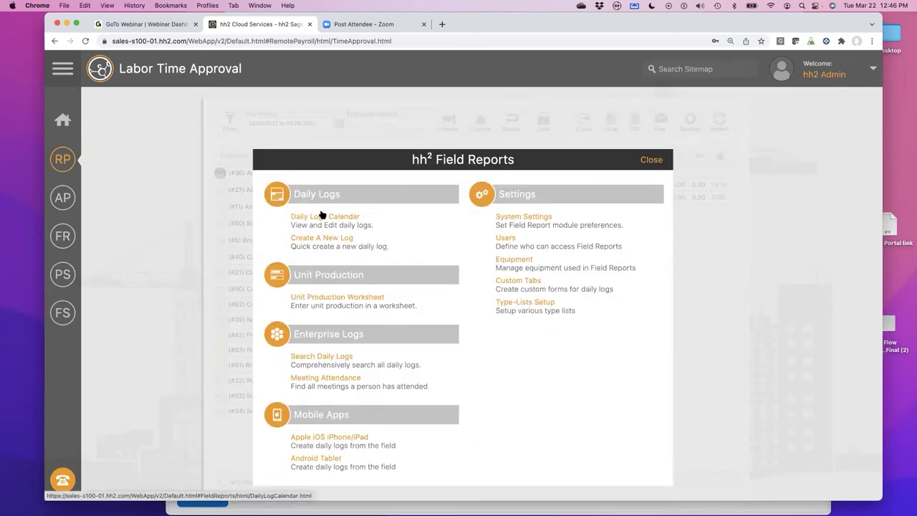
{"action": "left_click", "coordinate": [322, 215]}
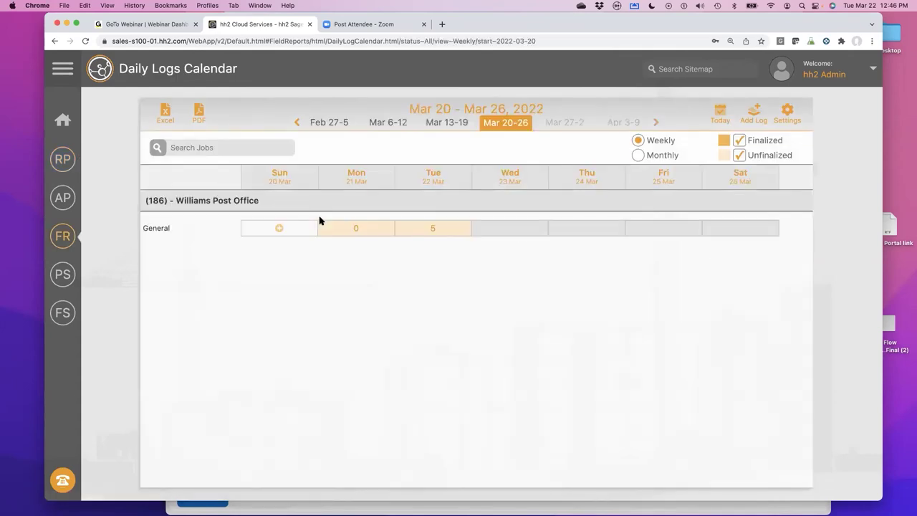
{"action": "left_click", "coordinate": [433, 229]}
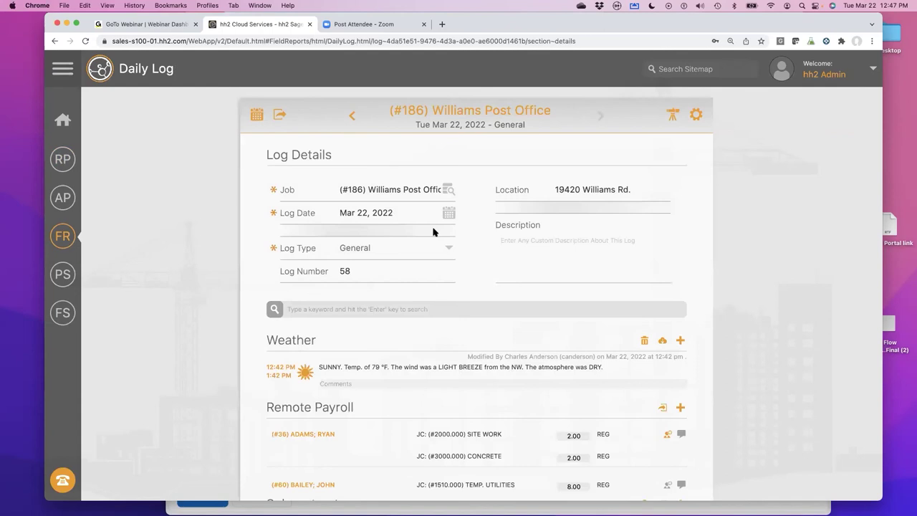
- Scroll through the log to check payroll, subcontractor, journal and test photo entries
{"action": "scroll", "coordinate": [433, 231], "scroll_direction": "down", "scroll_amount": 5}
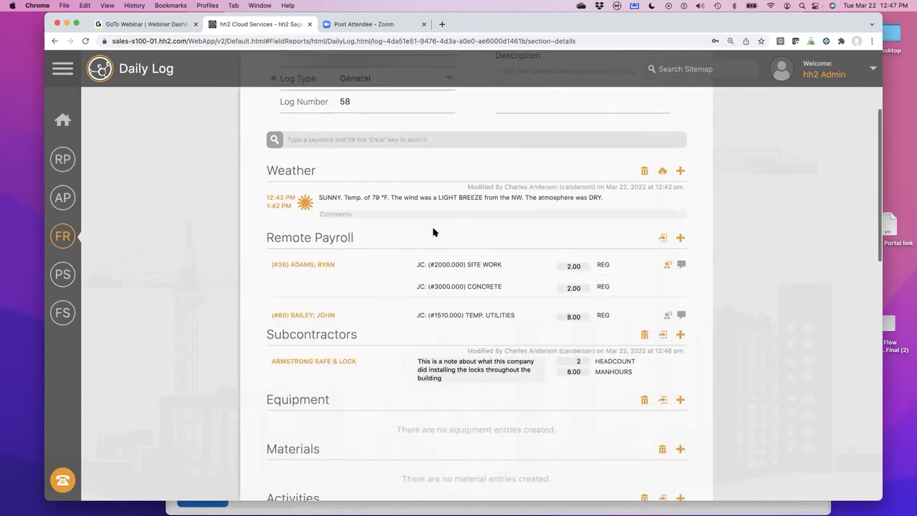
{"action": "scroll", "coordinate": [432, 231], "scroll_direction": "down", "scroll_amount": 1}
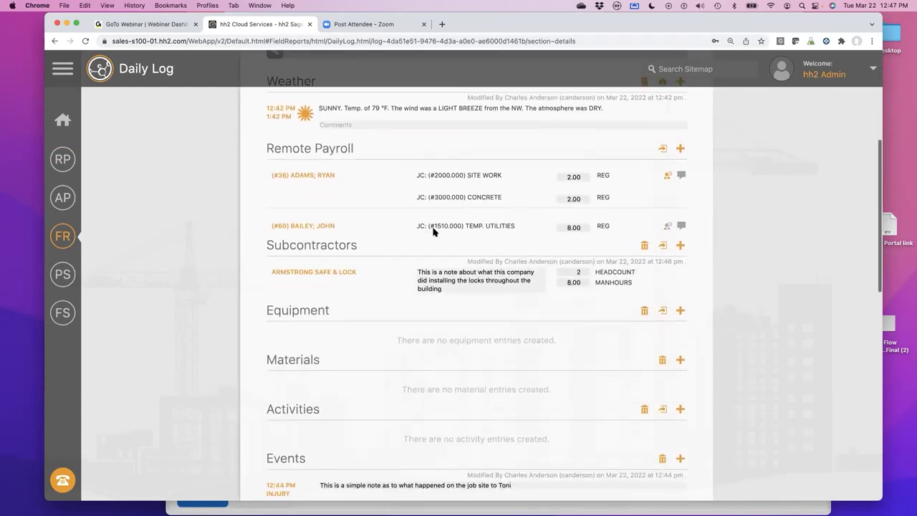
{"action": "scroll", "coordinate": [433, 231], "scroll_direction": "down", "scroll_amount": 1}
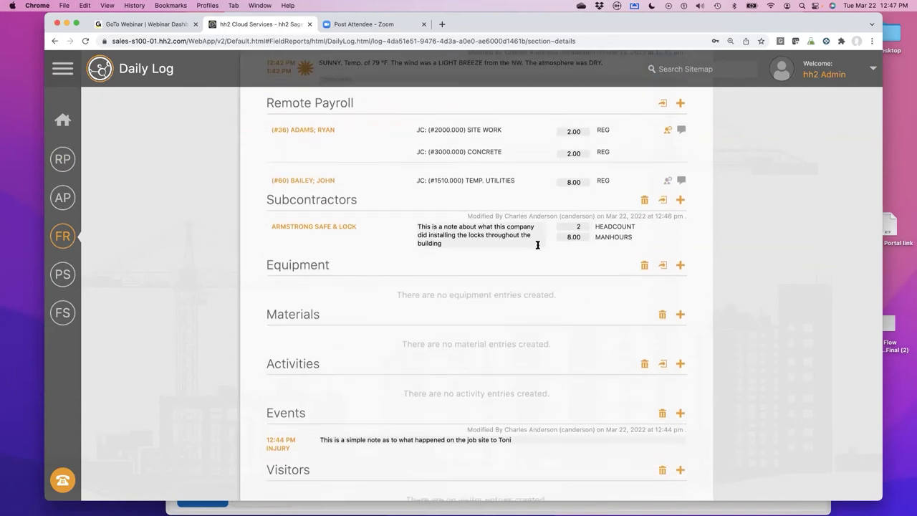
{"action": "scroll", "coordinate": [537, 245], "scroll_direction": "down", "scroll_amount": 5}
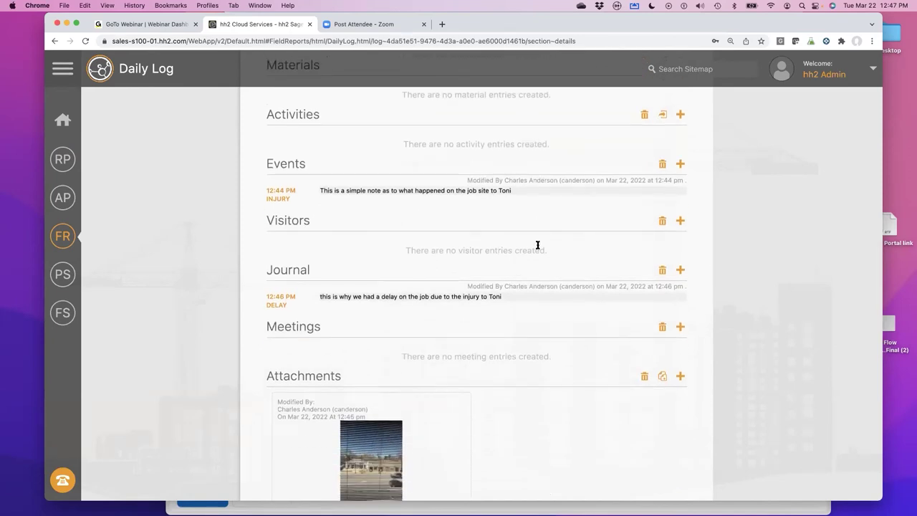
{"action": "scroll", "coordinate": [538, 245], "scroll_direction": "down", "scroll_amount": 2}
{"action": "scroll", "coordinate": [538, 245], "scroll_direction": "down", "scroll_amount": 2}
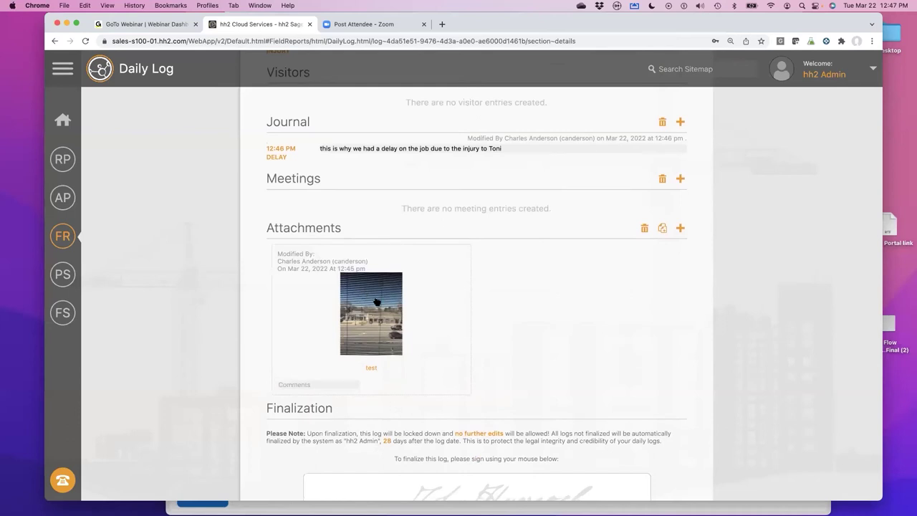
{"action": "left_click", "coordinate": [376, 302]}
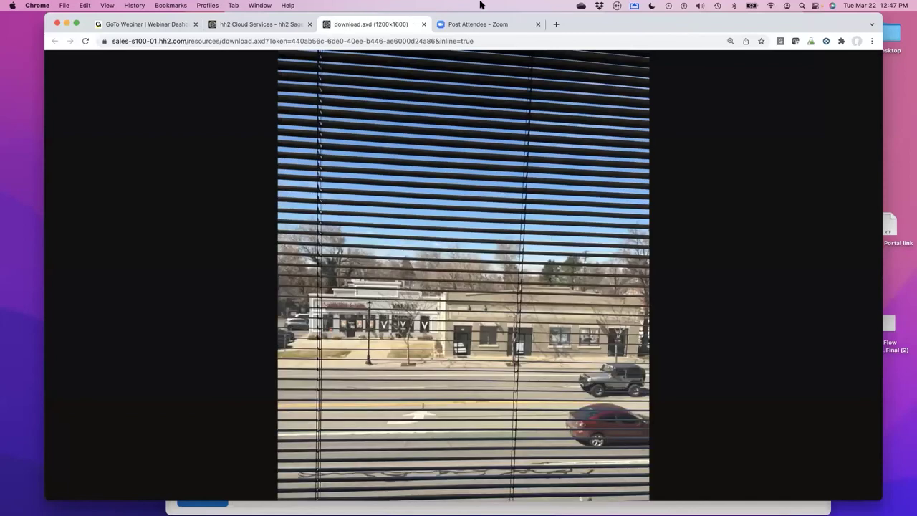
{"action": "left_click", "coordinate": [423, 25]}
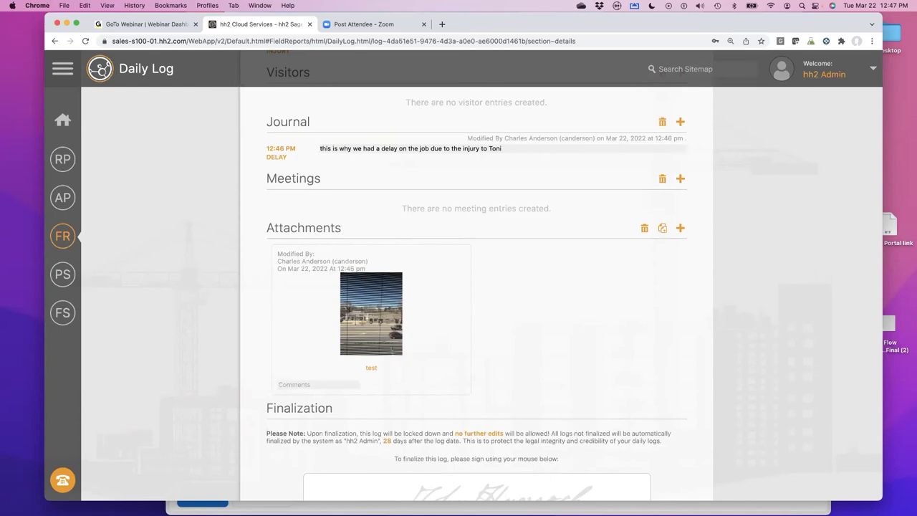
{"action": "mouse_move", "coordinate": [518, 502]}
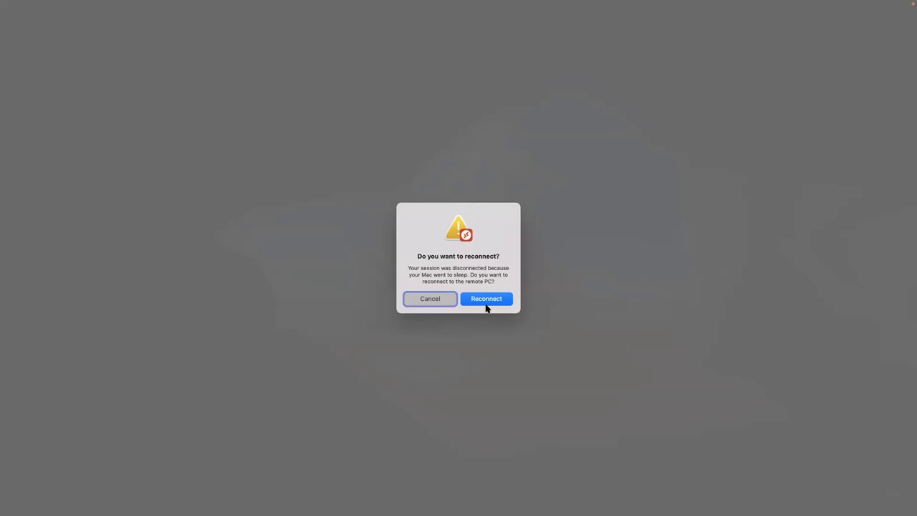
- Reconnect to the remote PC and close Daily Payroll Entry to reach Sage's main menu
{"action": "left_click", "coordinate": [485, 300]}
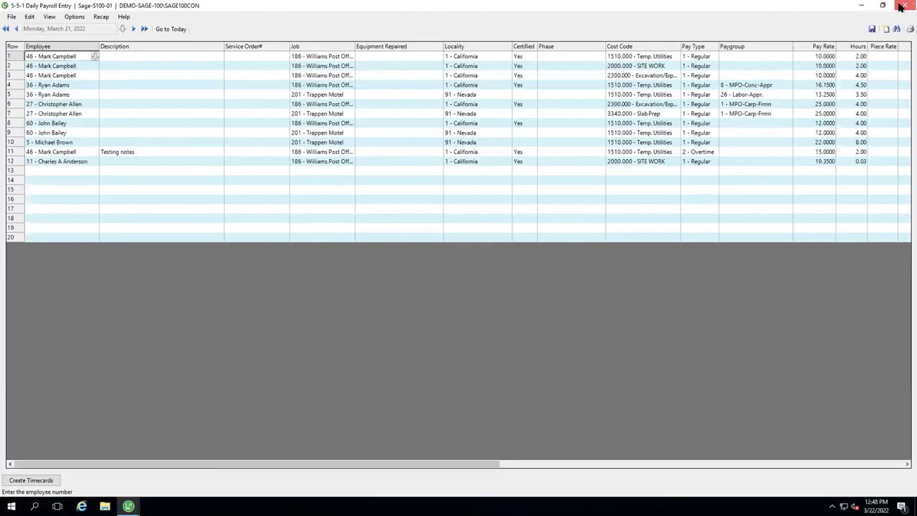
{"action": "left_click", "coordinate": [901, 6]}
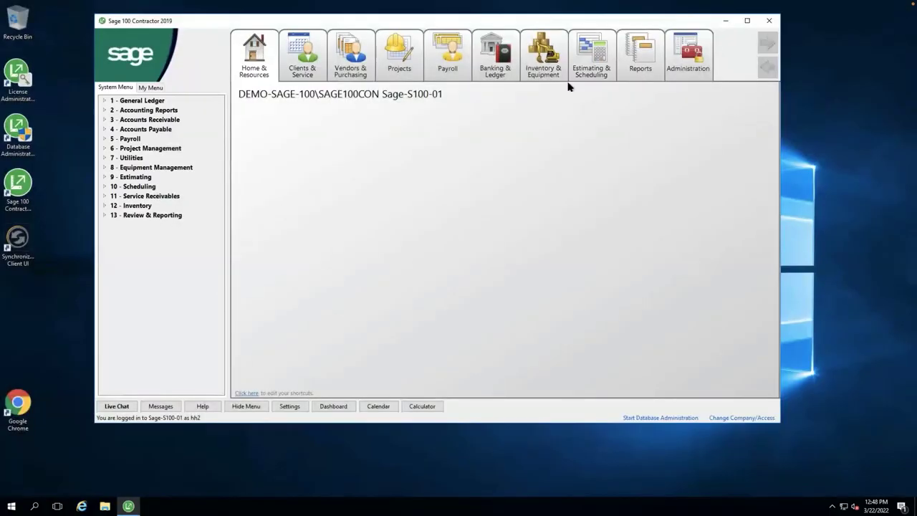
- Open Daily Payroll Entry for March 22, 2022 and scroll right to the Comp Code and Department columns
{"action": "left_click", "coordinate": [433, 68]}
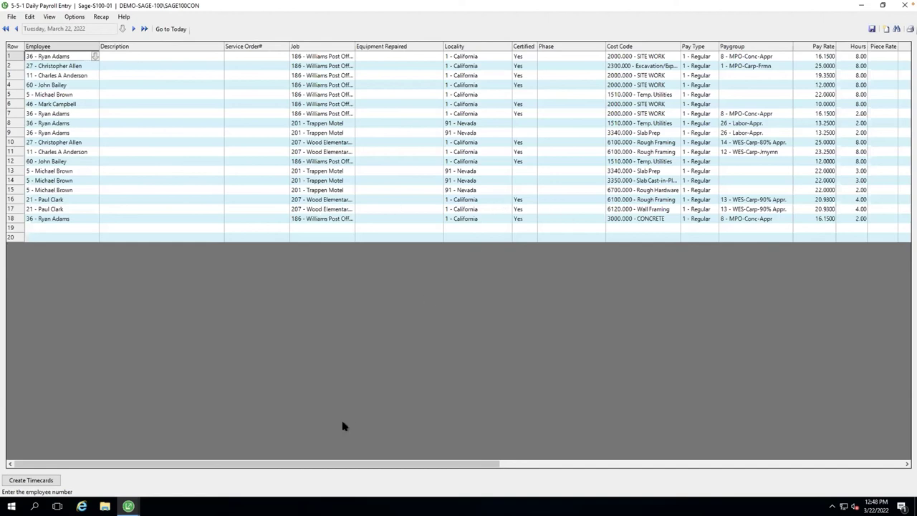
{"action": "left_click_drag", "start_coordinate": [320, 466], "coordinate": [548, 479]}
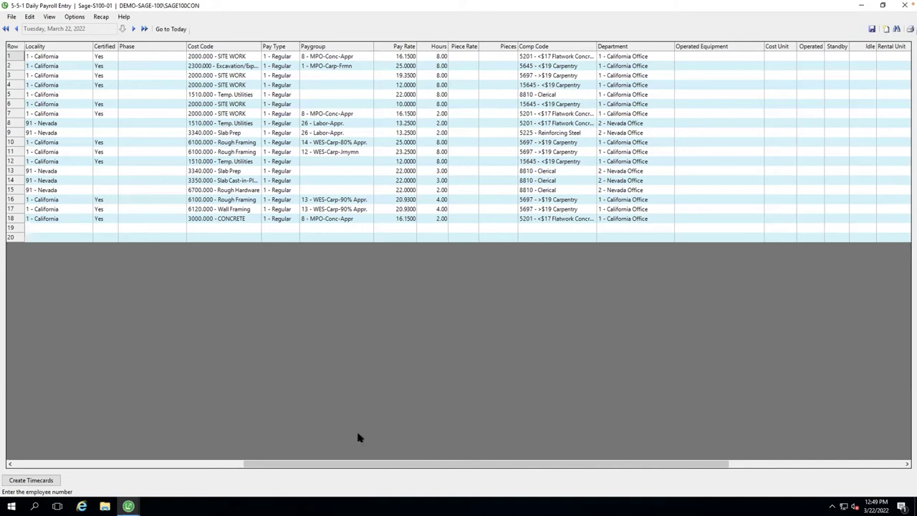
{"action": "left_click_drag", "start_coordinate": [335, 468], "coordinate": [21, 458]}
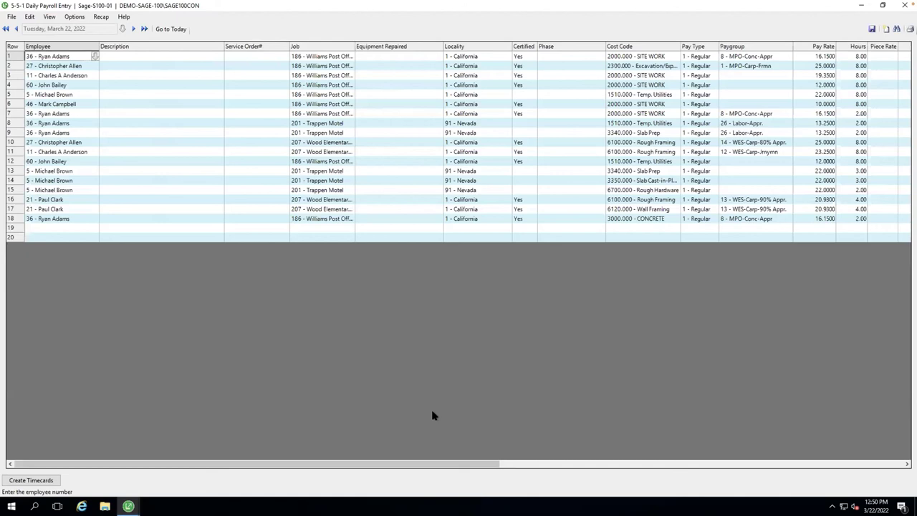
{"action": "key", "text": "ctrl+Right"}
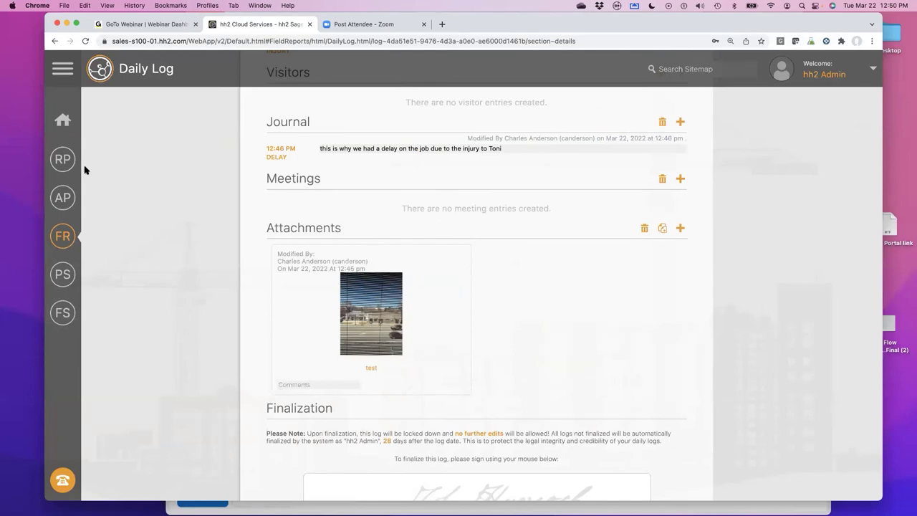
- Return to Labor Time Approval for the 03/20/2022–03/26/2022 pay period
{"action": "left_click", "coordinate": [64, 160]}
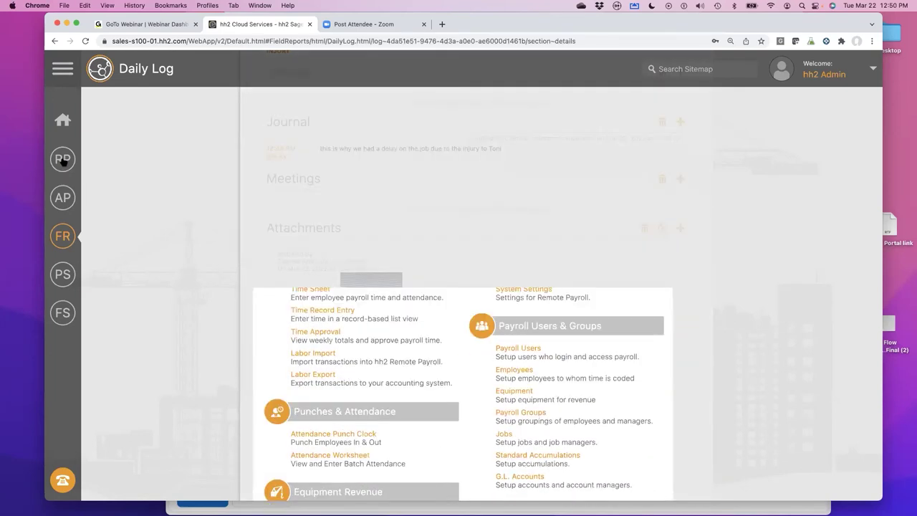
{"action": "left_click", "coordinate": [328, 262]}
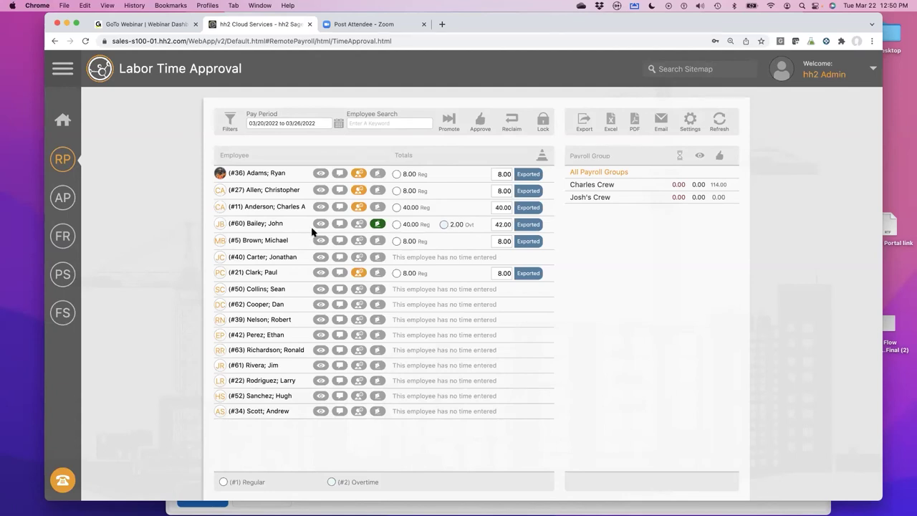
- Open employee #60's weekly Labor Time Sheet, totalling 42.00 hours, in a new tab
{"action": "left_click", "coordinate": [259, 222]}
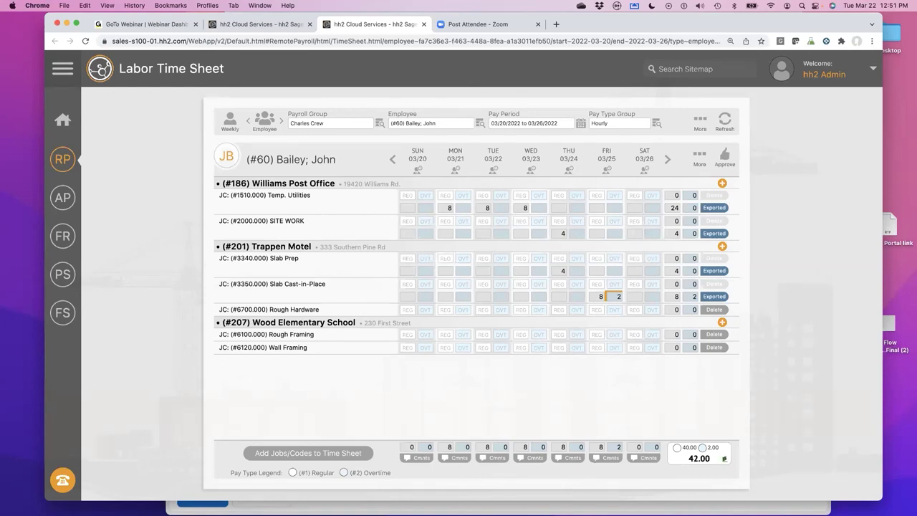
- Open a new Chrome tab next to employee #60's time sheet
{"action": "mouse_move", "coordinate": [605, 510]}
{"action": "left_click", "coordinate": [556, 24]}
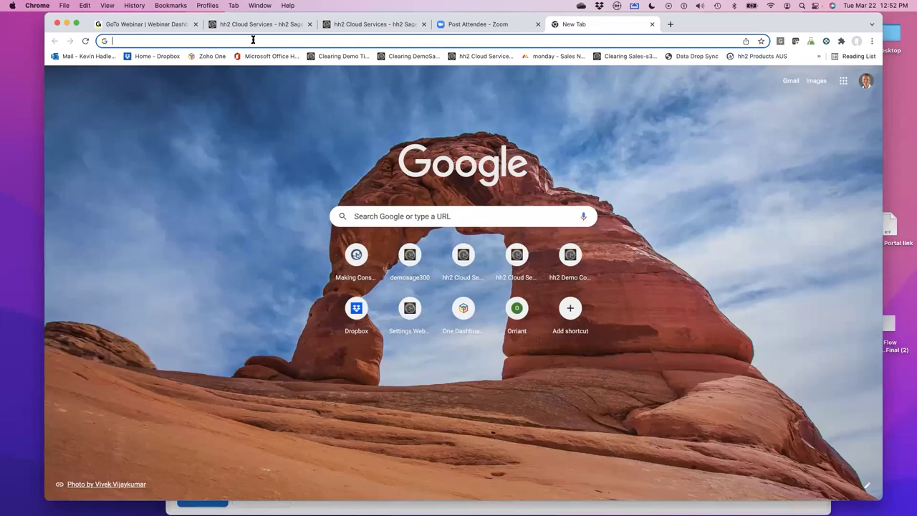
- Load hh2.com, browse the Products listing, and open the Remote Payroll product page
{"action": "type", "text": "hh2.com"}
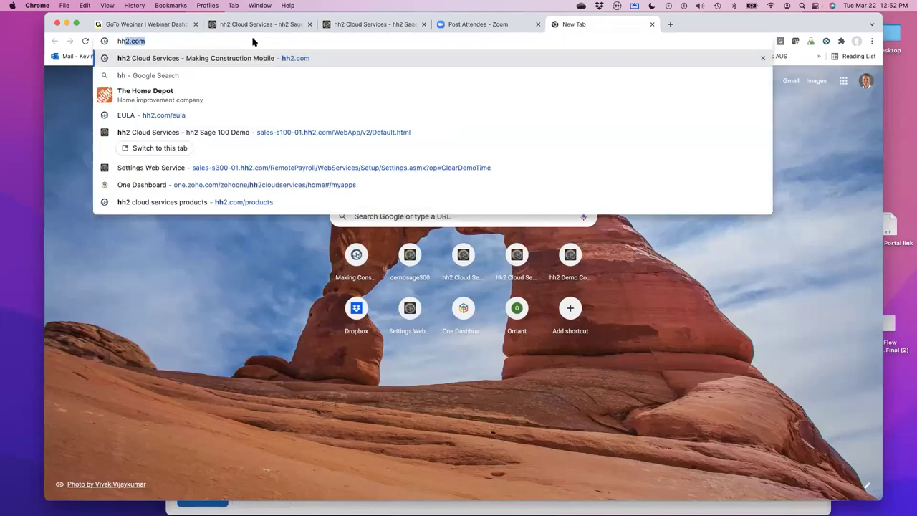
{"action": "key", "text": "Return"}
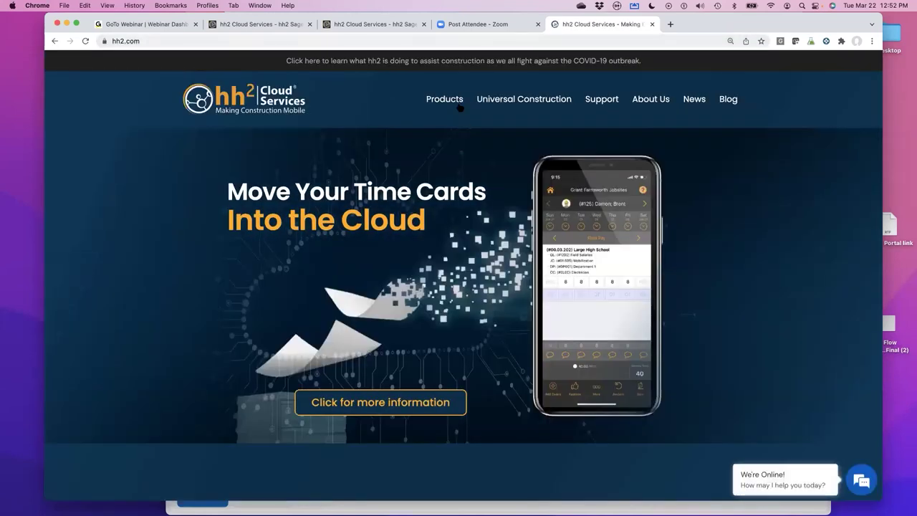
{"action": "left_click", "coordinate": [450, 99]}
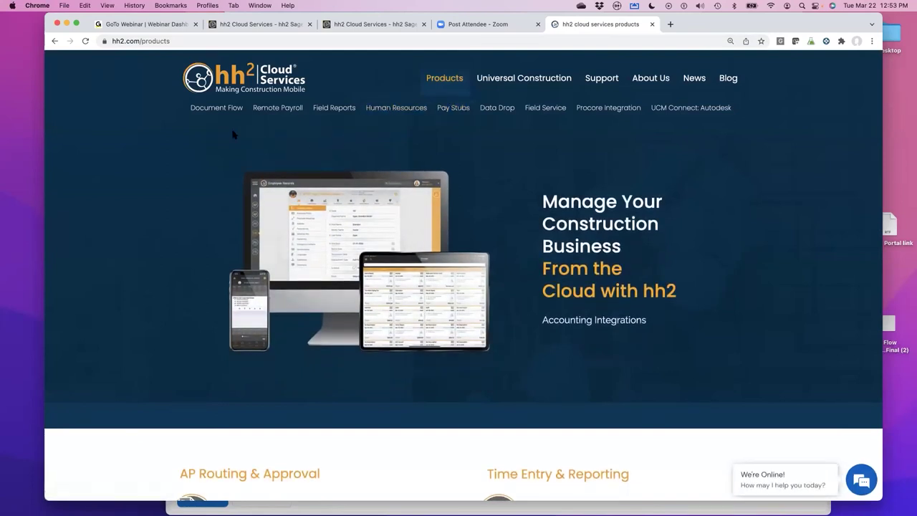
{"action": "left_click", "coordinate": [505, 119]}
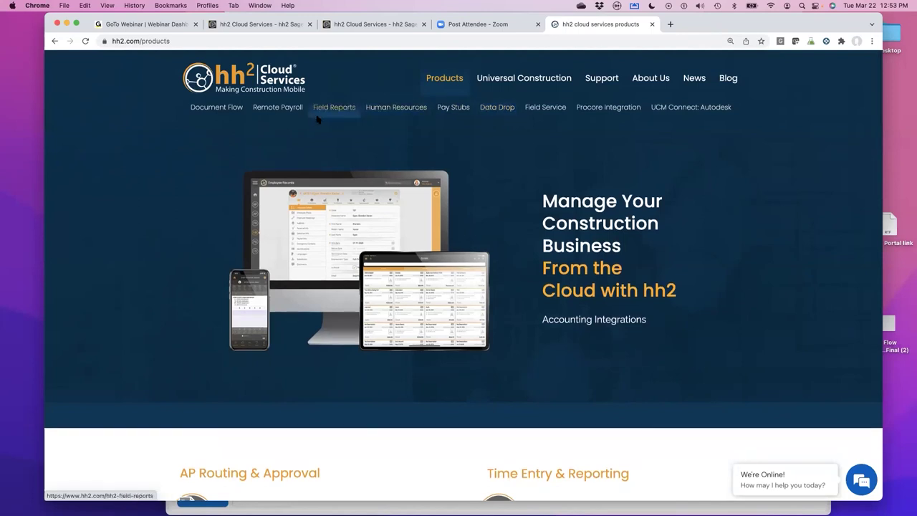
{"action": "scroll", "coordinate": [322, 125], "scroll_direction": "down", "scroll_amount": 2}
{"action": "scroll", "coordinate": [322, 125], "scroll_direction": "down", "scroll_amount": 5}
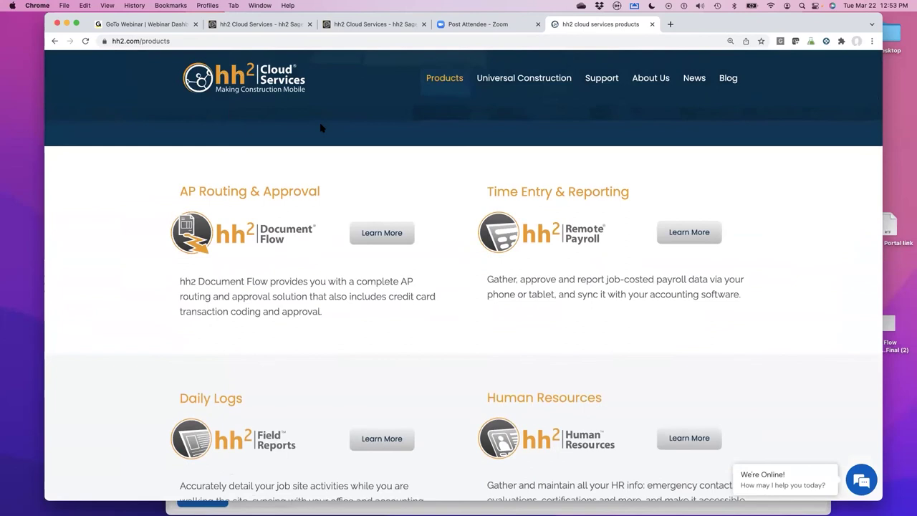
{"action": "scroll", "coordinate": [322, 126], "scroll_direction": "down", "scroll_amount": 2}
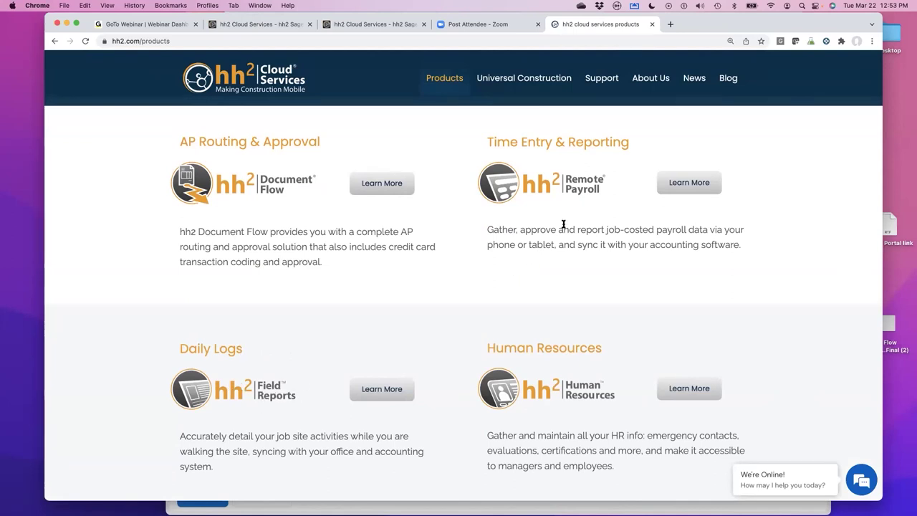
{"action": "left_click", "coordinate": [695, 190]}
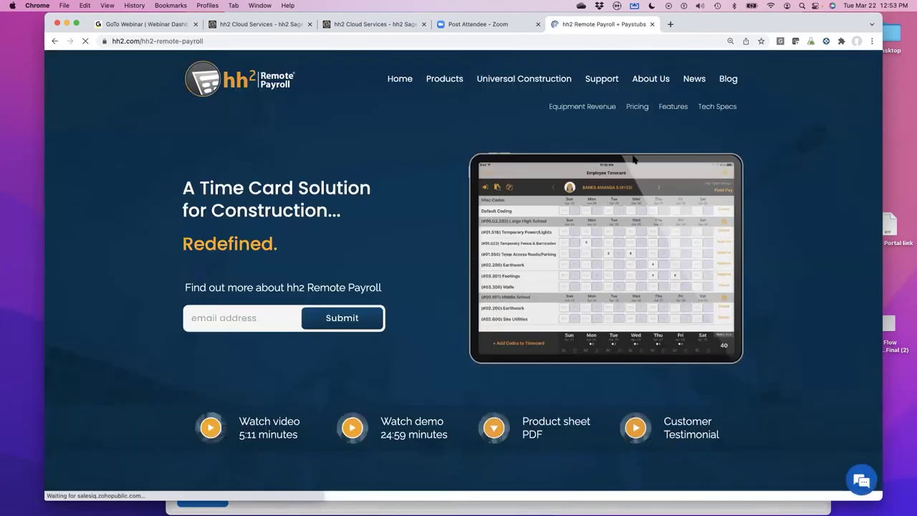
- Jump to the Remote Payroll pricing table, starting at $249.00 for 0–25 employees/equipment
{"action": "left_click", "coordinate": [637, 107]}
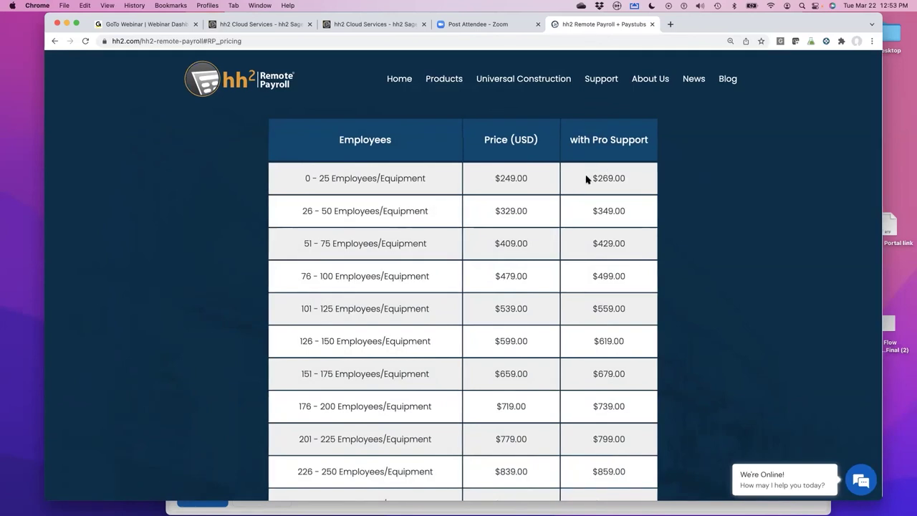
- Highlight the $269.00 and then the $349.00 Pro Support prices in the Remote Payroll table
{"action": "left_click_drag", "start_coordinate": [597, 178], "coordinate": [627, 179]}
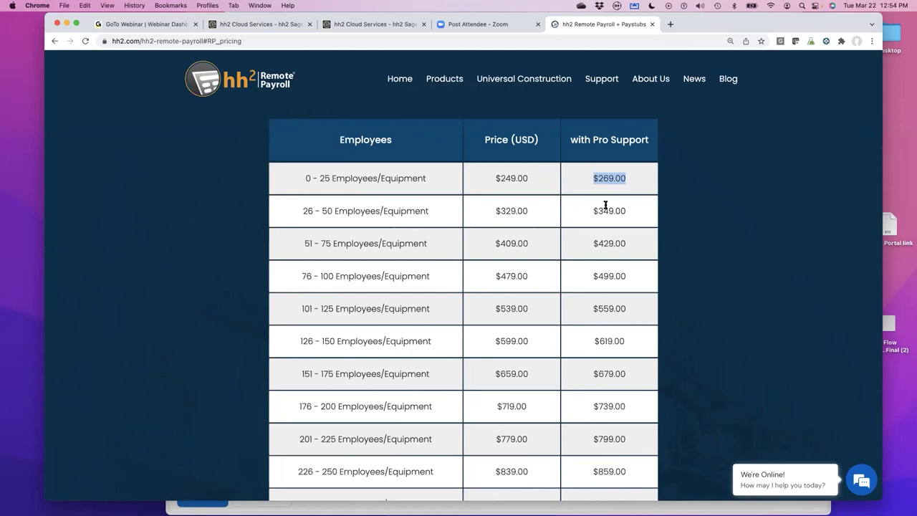
{"action": "left_click", "coordinate": [599, 209]}
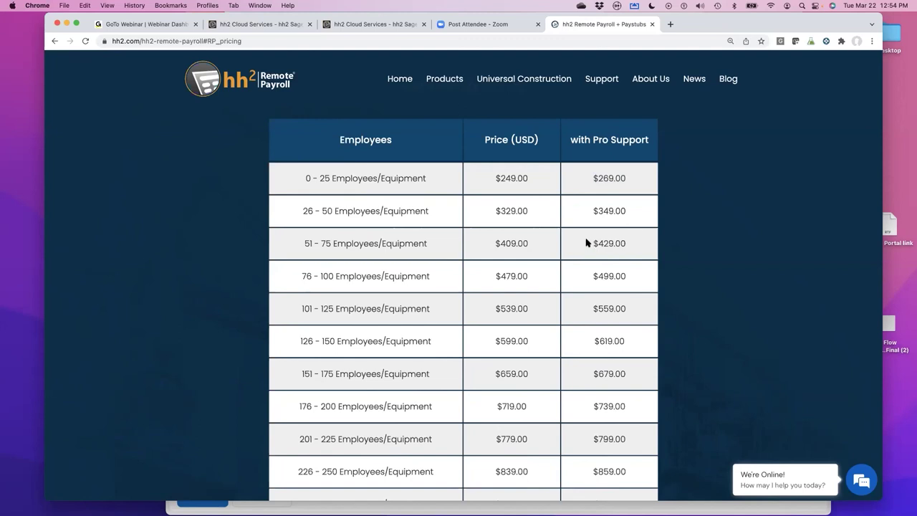
{"action": "scroll", "coordinate": [592, 233], "scroll_direction": "down", "scroll_amount": 1}
{"action": "scroll", "coordinate": [592, 234], "scroll_direction": "down", "scroll_amount": 2}
{"action": "scroll", "coordinate": [591, 232], "scroll_direction": "up", "scroll_amount": 2}
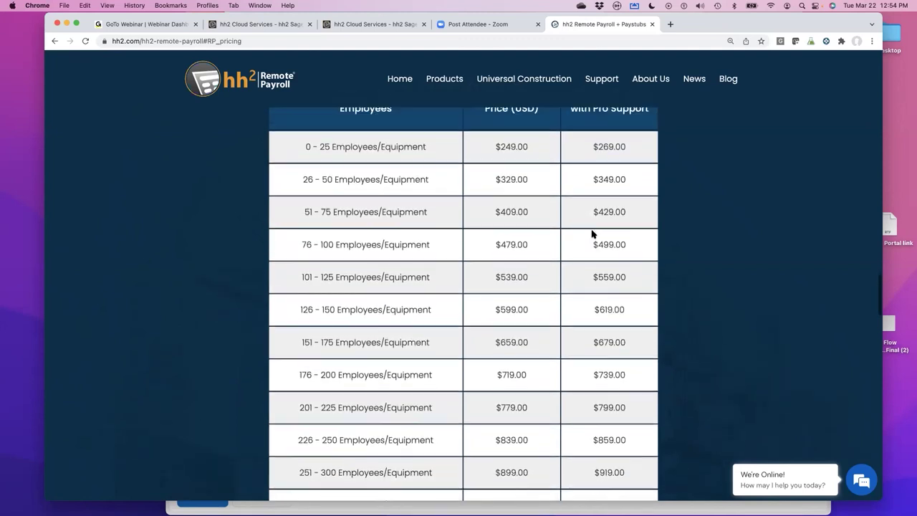
{"action": "left_click_drag", "start_coordinate": [593, 169], "coordinate": [628, 177]}
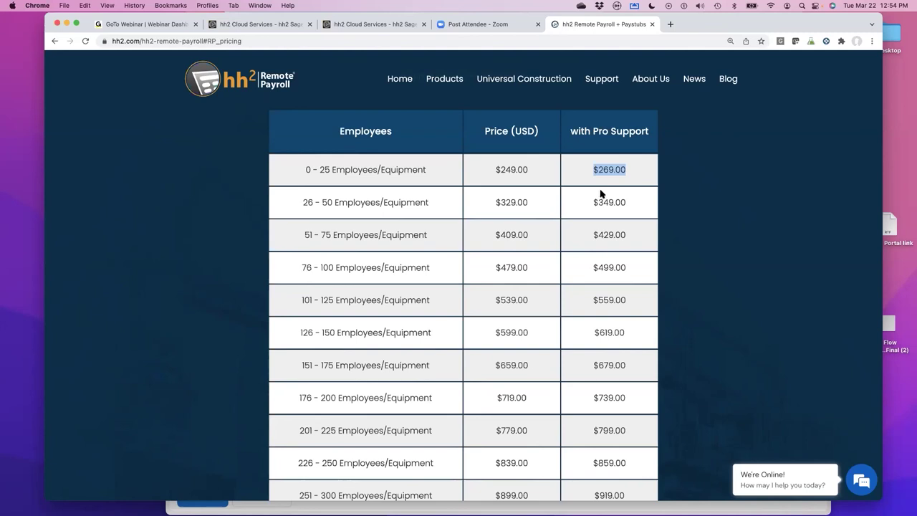
{"action": "left_click", "coordinate": [593, 173]}
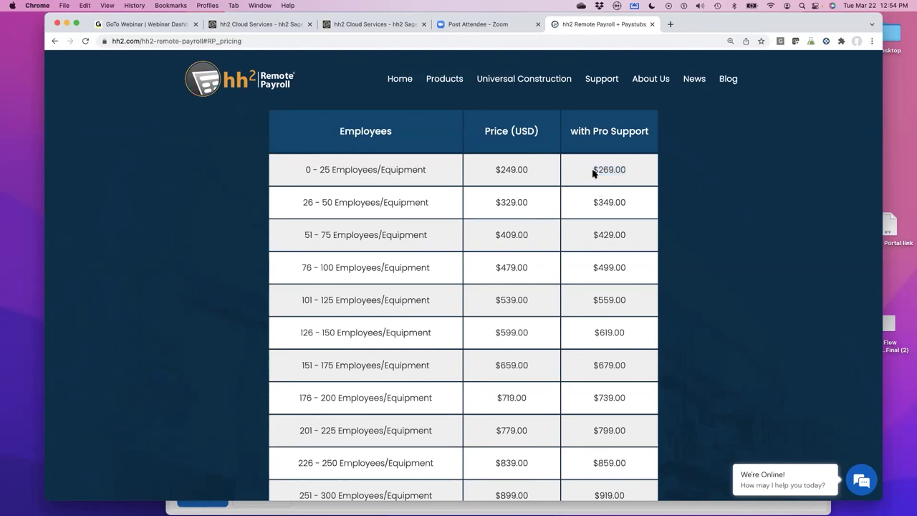
{"action": "left_click_drag", "start_coordinate": [591, 173], "coordinate": [632, 171]}
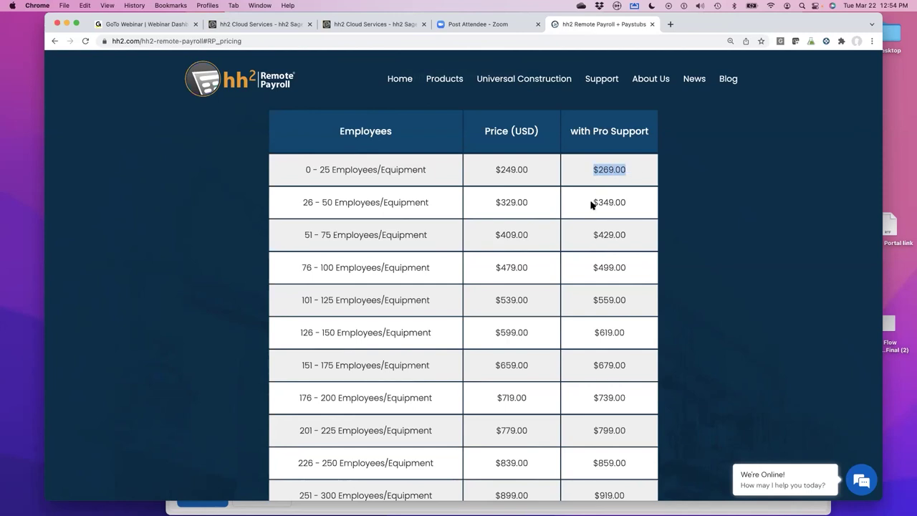
{"action": "left_click_drag", "start_coordinate": [593, 204], "coordinate": [654, 205]}
{"action": "left_click", "coordinate": [594, 247]}
- Scroll through the tiers, re-highlight the entry-tier $269.00 price, and return to the top
{"action": "scroll", "coordinate": [565, 240], "scroll_direction": "down", "scroll_amount": 1}
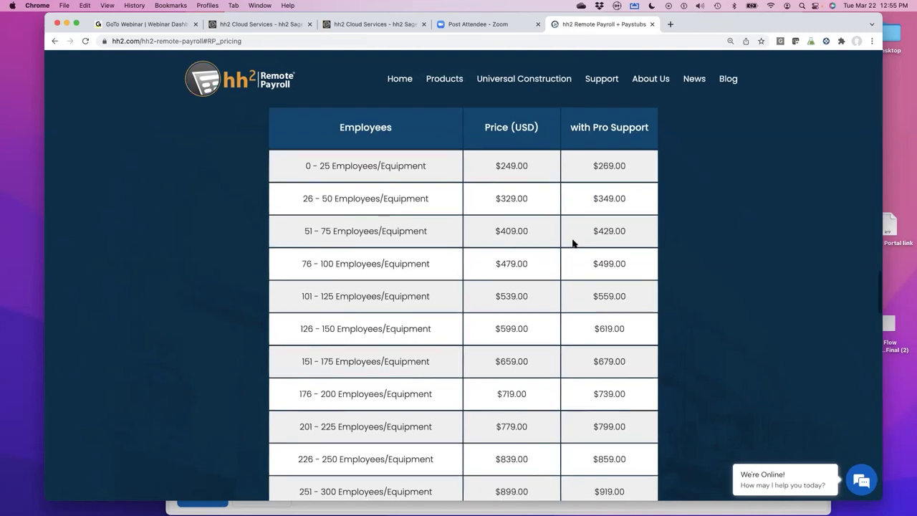
{"action": "scroll", "coordinate": [572, 243], "scroll_direction": "up", "scroll_amount": 1}
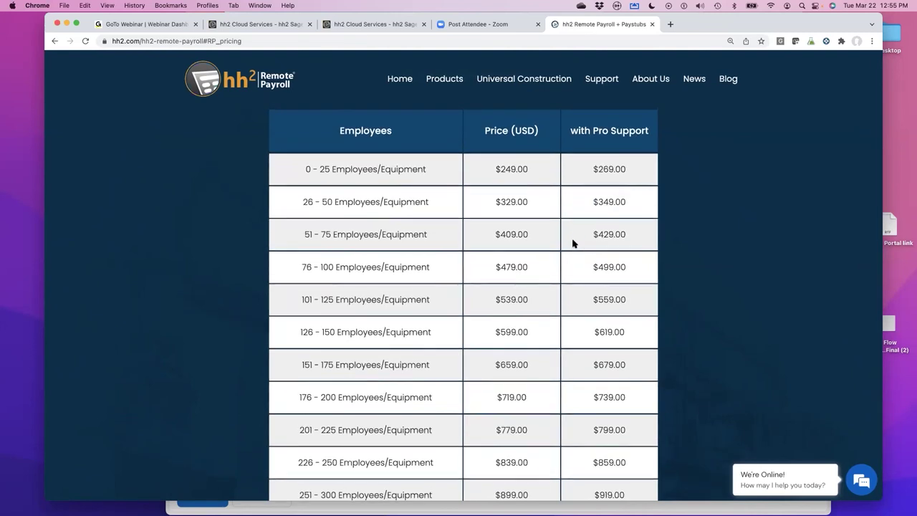
{"action": "scroll", "coordinate": [572, 244], "scroll_direction": "up", "scroll_amount": 2}
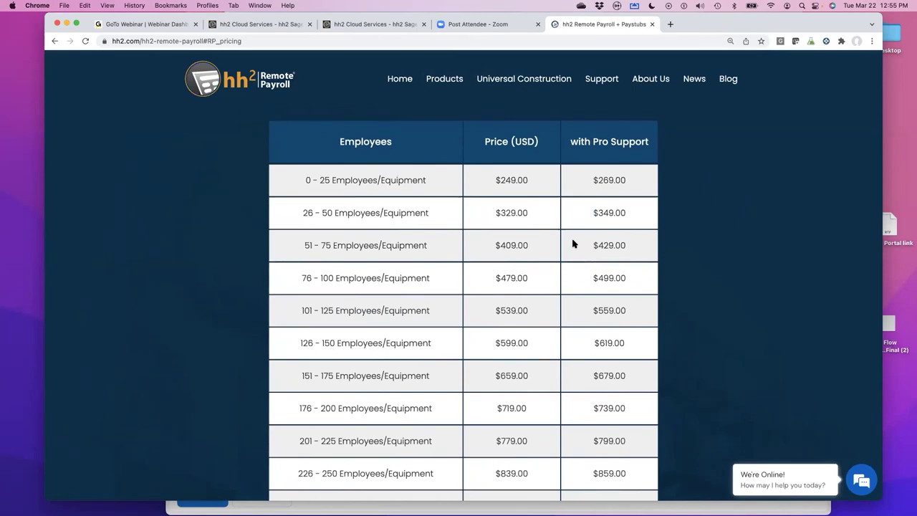
{"action": "scroll", "coordinate": [602, 207], "scroll_direction": "up", "scroll_amount": 1}
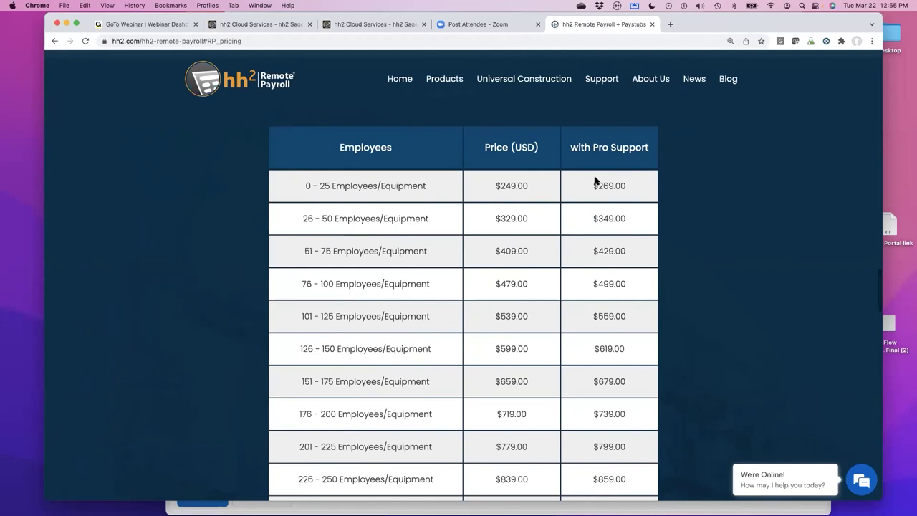
{"action": "left_click_drag", "start_coordinate": [591, 186], "coordinate": [628, 186]}
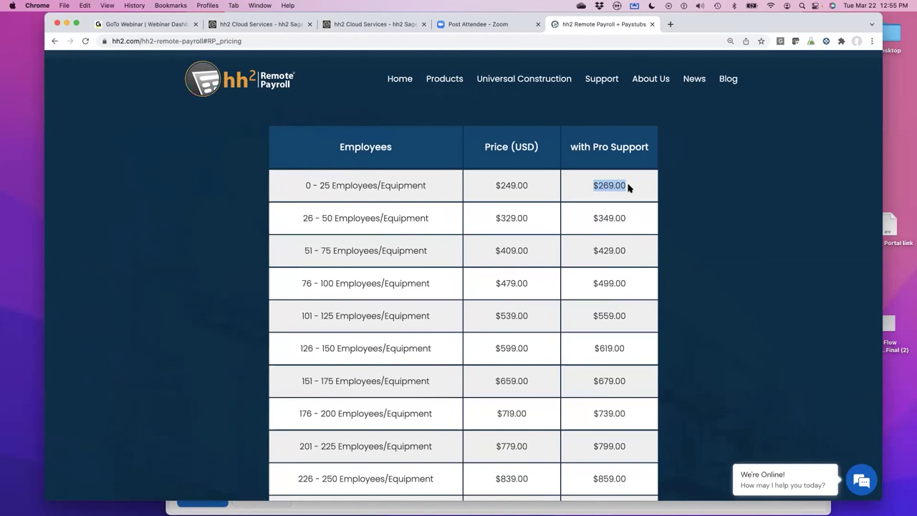
{"action": "scroll", "coordinate": [628, 188], "scroll_direction": "up", "scroll_amount": 5}
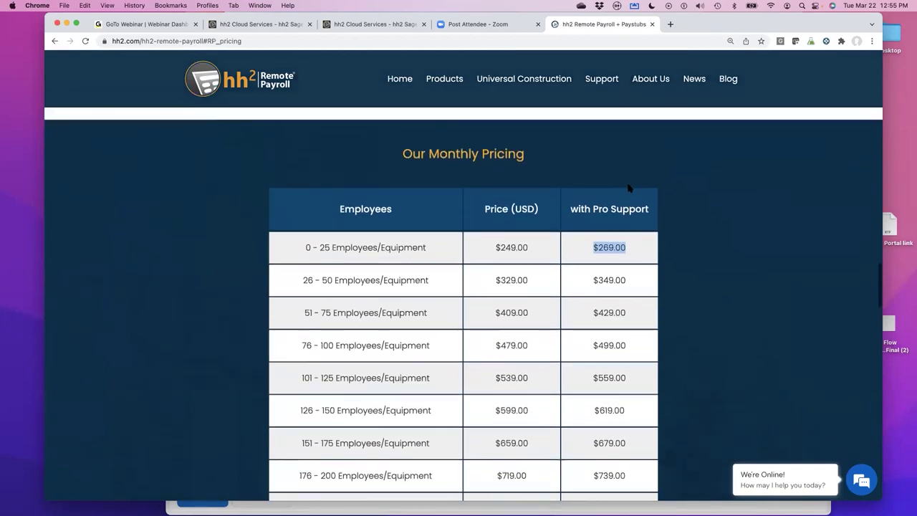
{"action": "scroll", "coordinate": [628, 187], "scroll_direction": "up", "scroll_amount": 1}
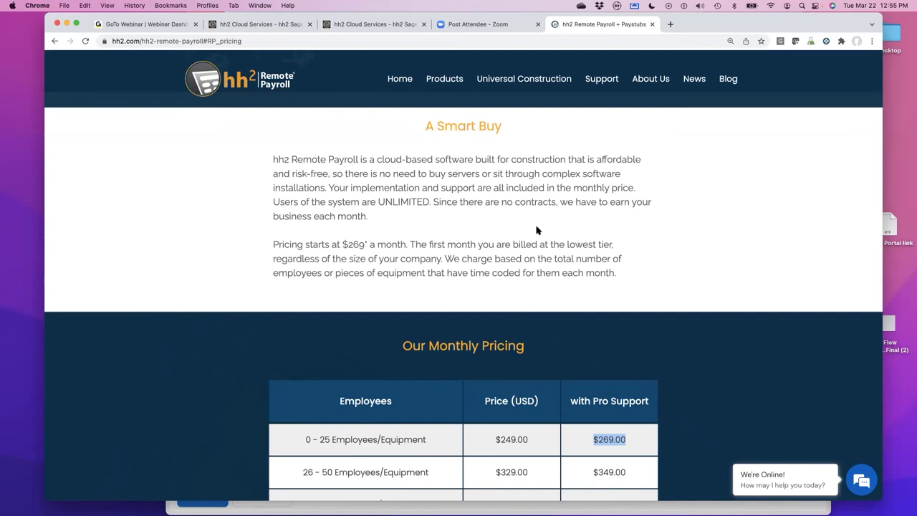
{"action": "scroll", "coordinate": [540, 230], "scroll_direction": "down", "scroll_amount": 2}
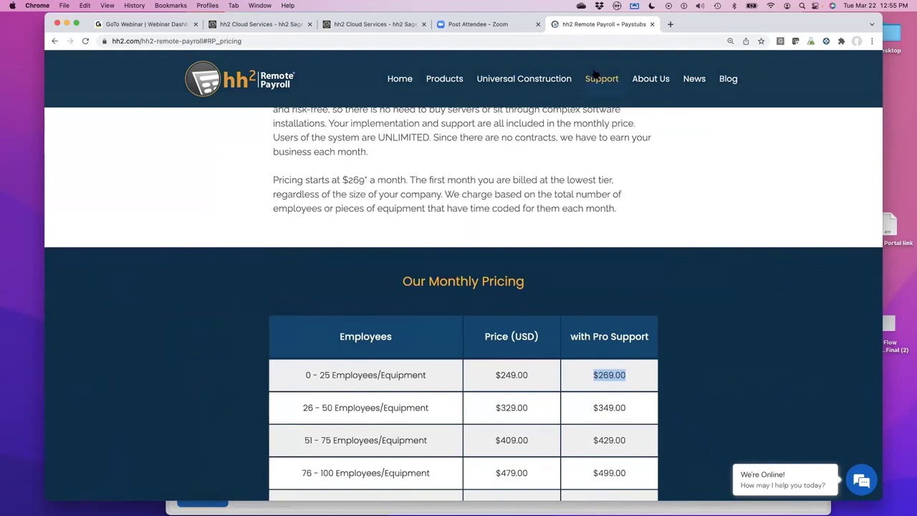
{"action": "scroll", "coordinate": [581, 122], "scroll_direction": "up", "scroll_amount": 10}
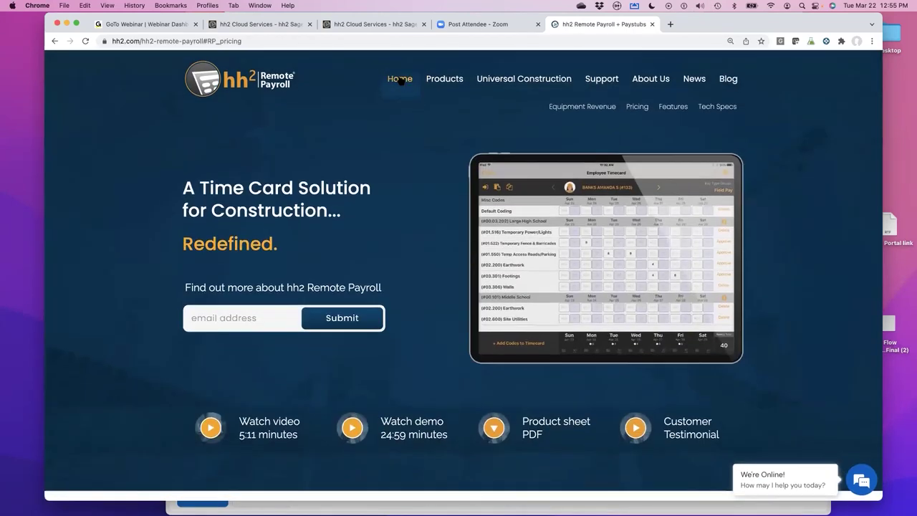
- Navigate from the hh2 home page via Products to the Field Reports pricing section
{"action": "left_click", "coordinate": [401, 80]}
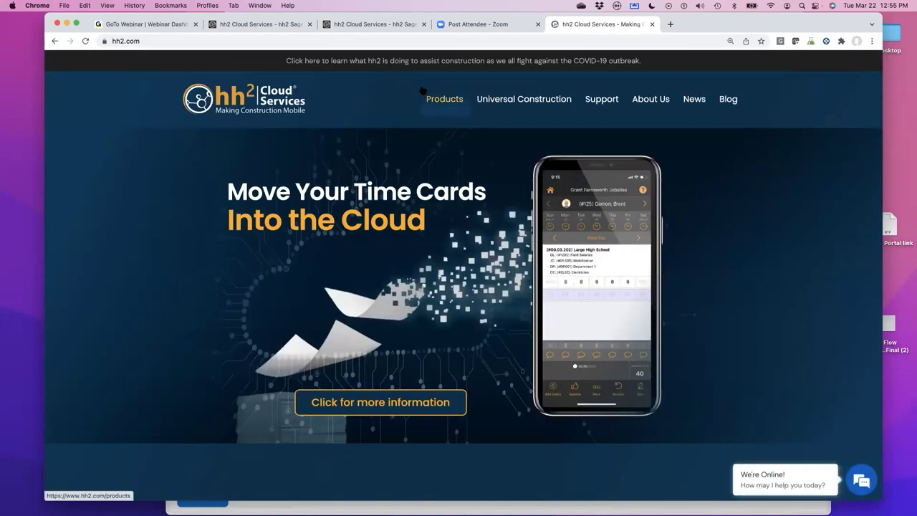
{"action": "left_click", "coordinate": [444, 100]}
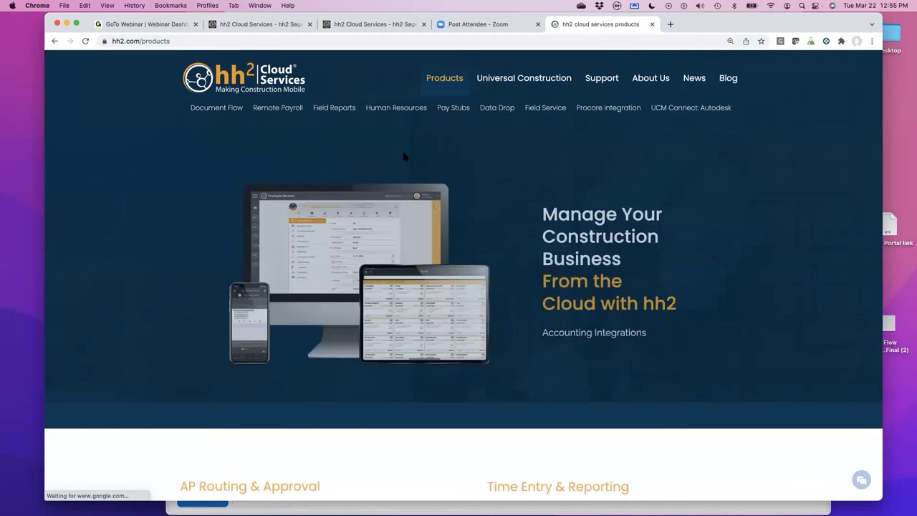
{"action": "left_click", "coordinate": [322, 109]}
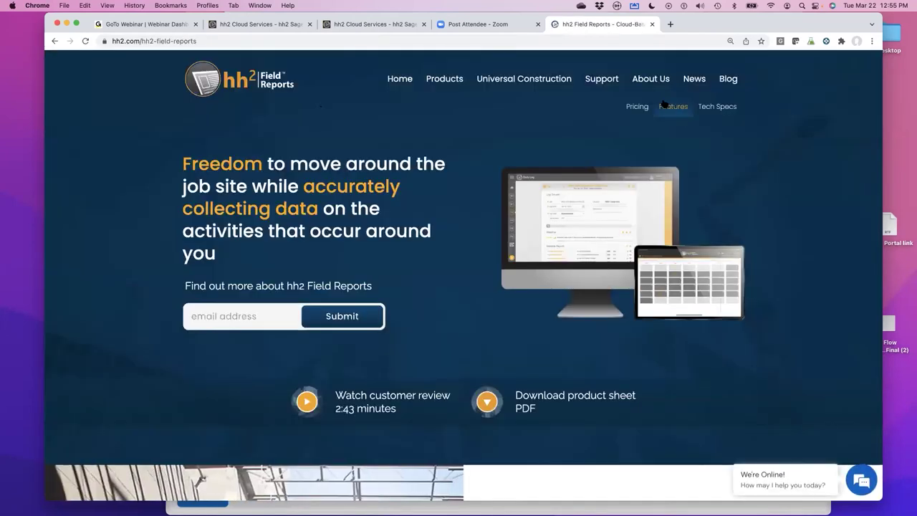
{"action": "left_click", "coordinate": [639, 107]}
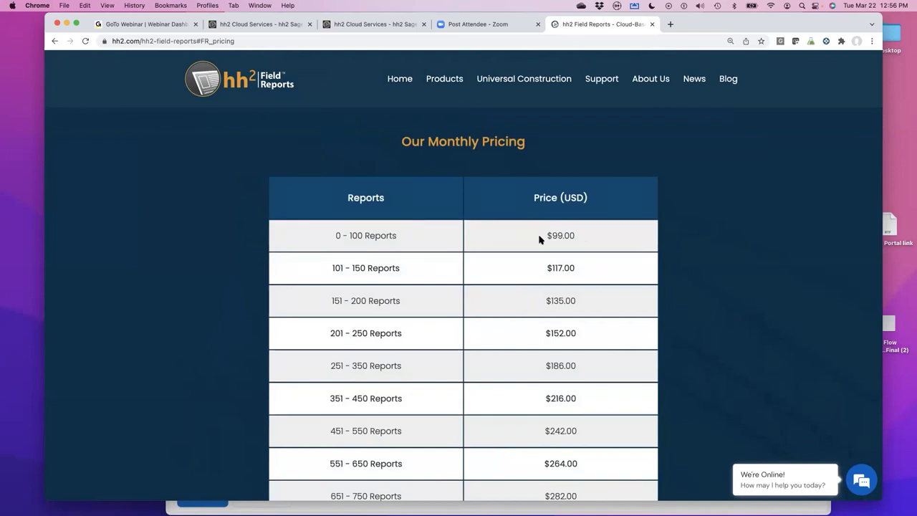
- Highlight $99.00 (0–100 reports) and $135.00 (151–200 reports) and scroll the pricing table
{"action": "left_click_drag", "start_coordinate": [544, 236], "coordinate": [573, 237]}
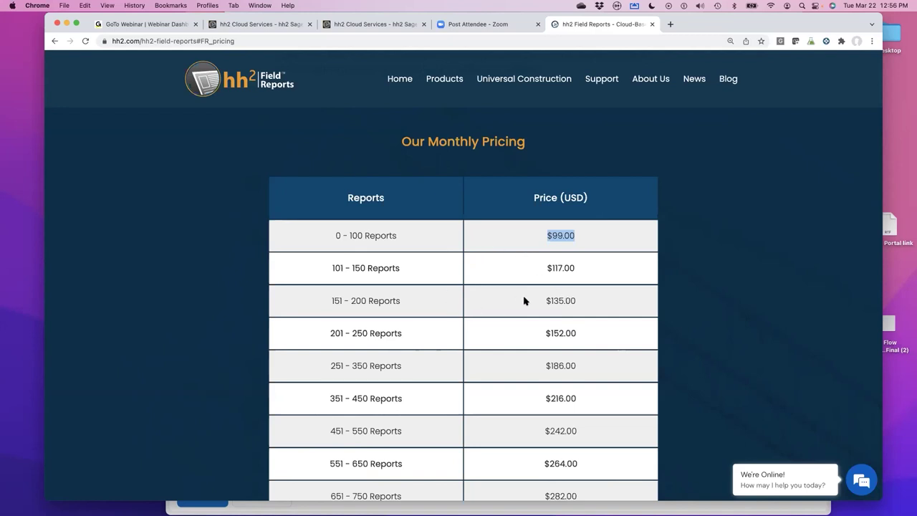
{"action": "left_click_drag", "start_coordinate": [543, 301], "coordinate": [594, 303]}
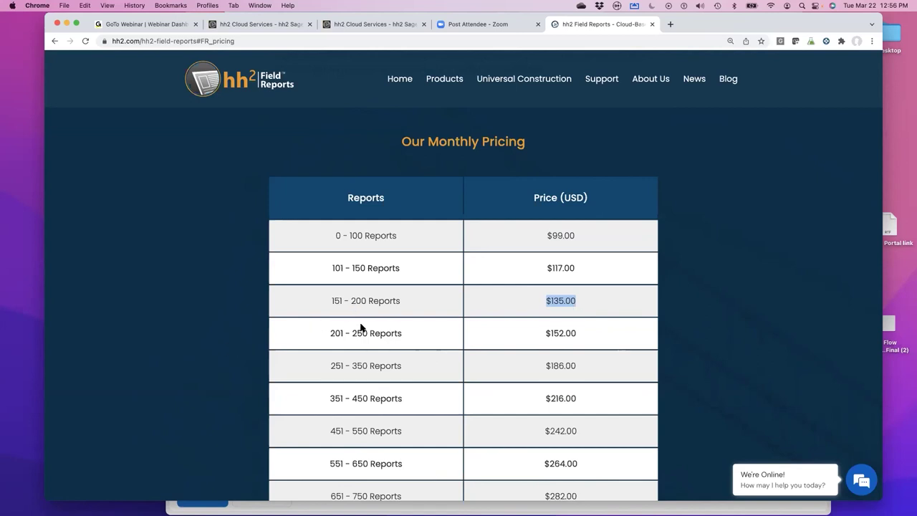
{"action": "scroll", "coordinate": [553, 346], "scroll_direction": "down", "scroll_amount": 3}
{"action": "scroll", "coordinate": [553, 346], "scroll_direction": "up", "scroll_amount": 5}
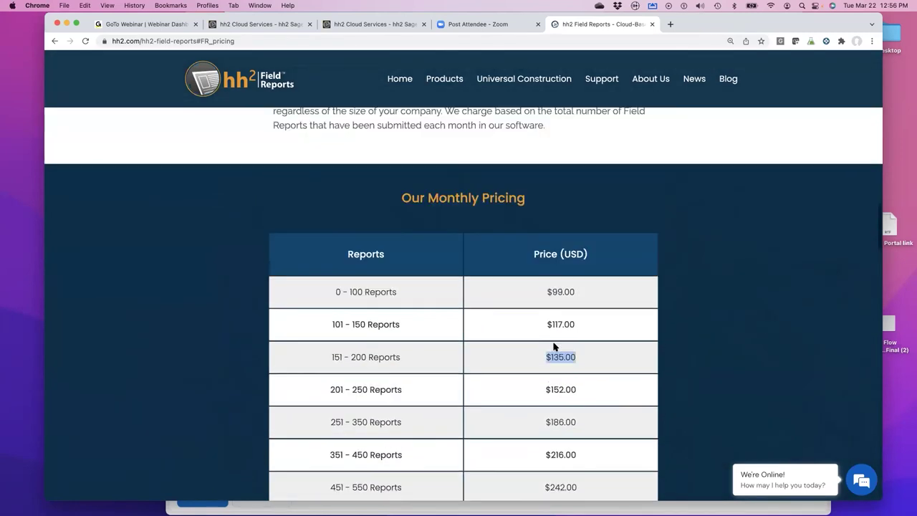
{"action": "scroll", "coordinate": [553, 346], "scroll_direction": "up", "scroll_amount": 7}
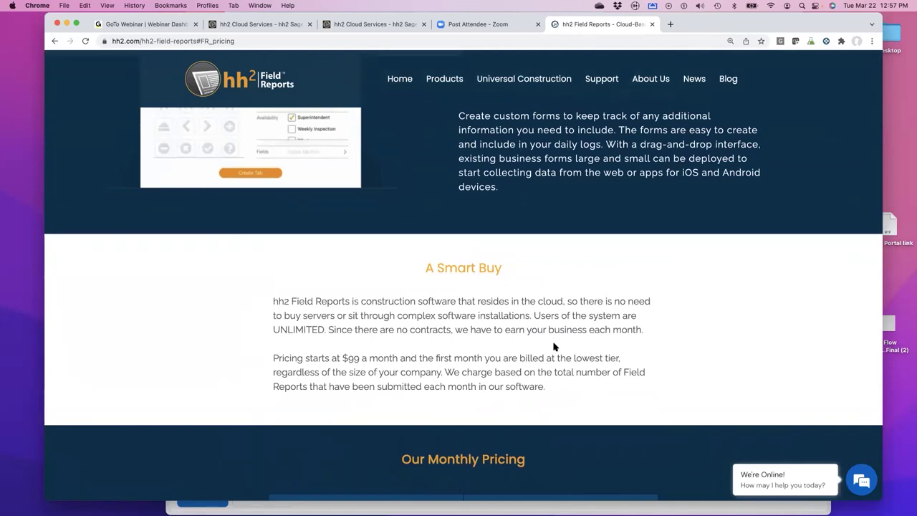
{"action": "scroll", "coordinate": [553, 346], "scroll_direction": "down", "scroll_amount": 3}
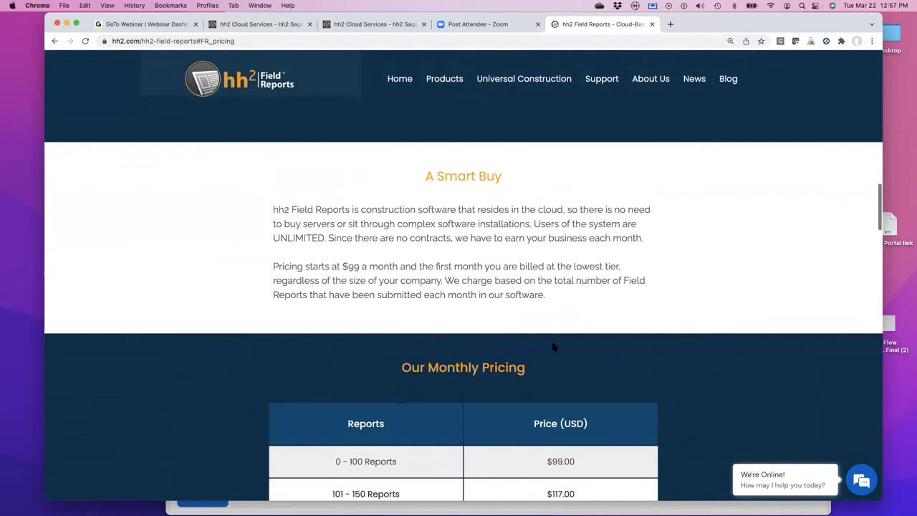
{"action": "scroll", "coordinate": [553, 346], "scroll_direction": "down", "scroll_amount": 5}
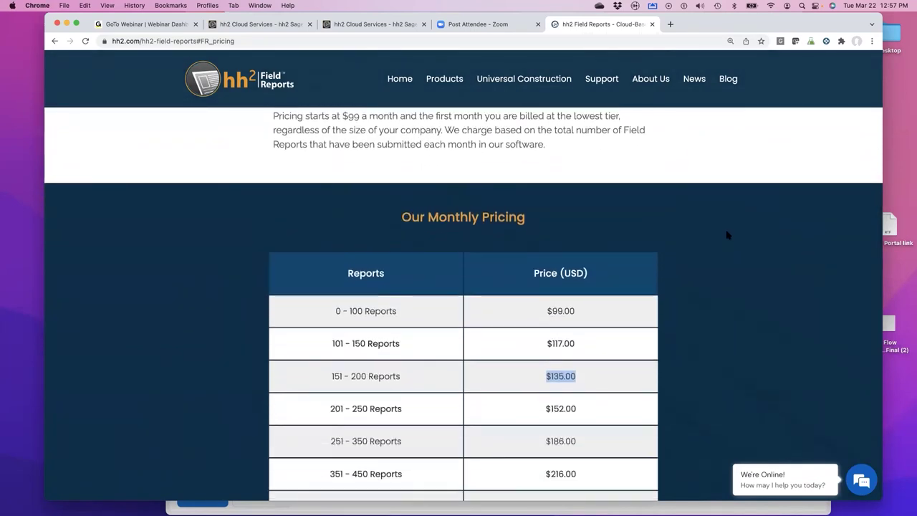
{"action": "mouse_move", "coordinate": [577, 503]}
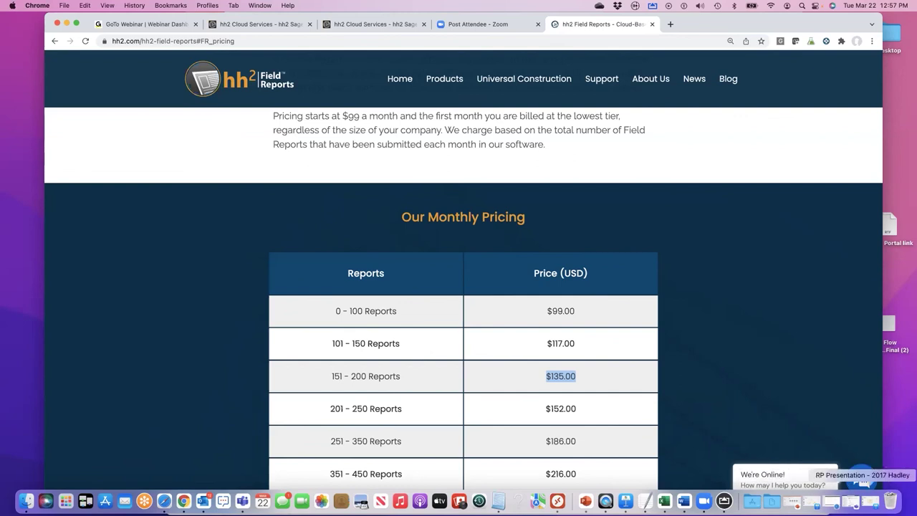
- Play Keynote slide 13 'contact our team', exit the slideshow, then select final slide 14 'thank you.'
{"action": "left_click", "coordinate": [863, 501]}
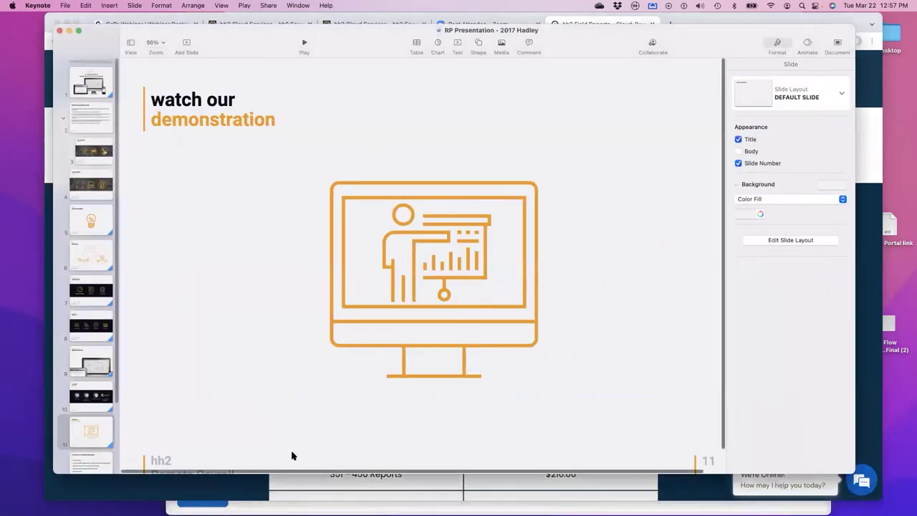
{"action": "scroll", "coordinate": [89, 415], "scroll_direction": "down", "scroll_amount": 5}
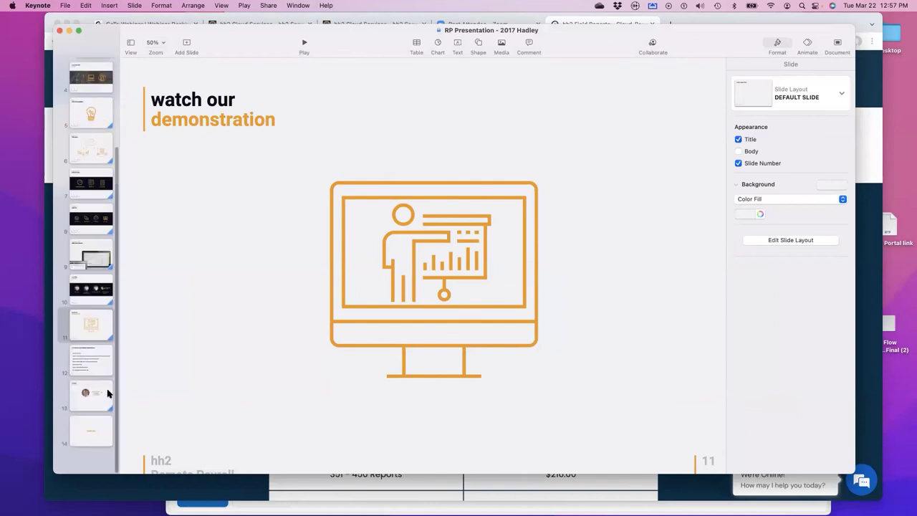
{"action": "left_click", "coordinate": [88, 423]}
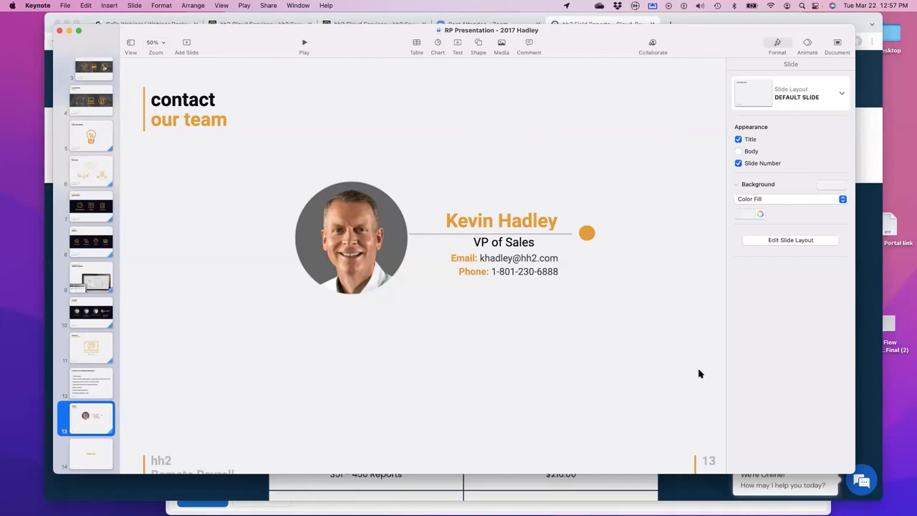
{"action": "left_click", "coordinate": [304, 44]}
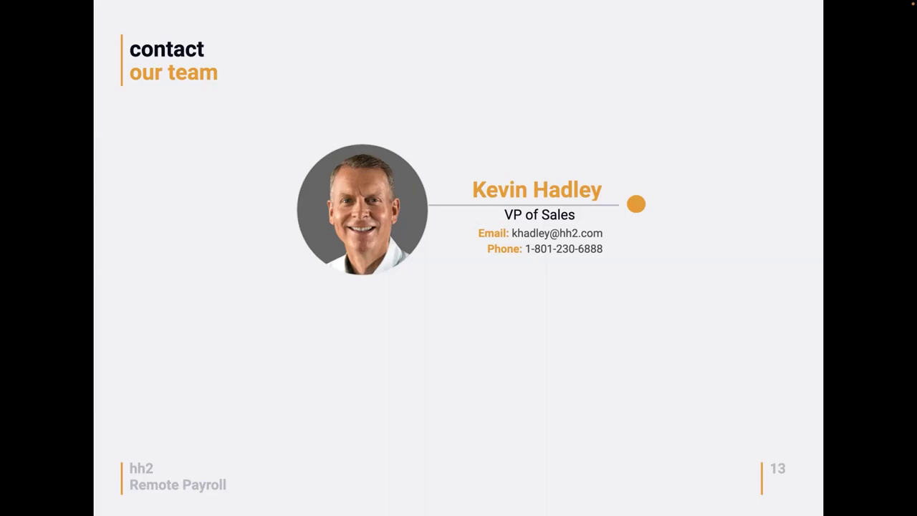
{"action": "key", "text": "Escape"}
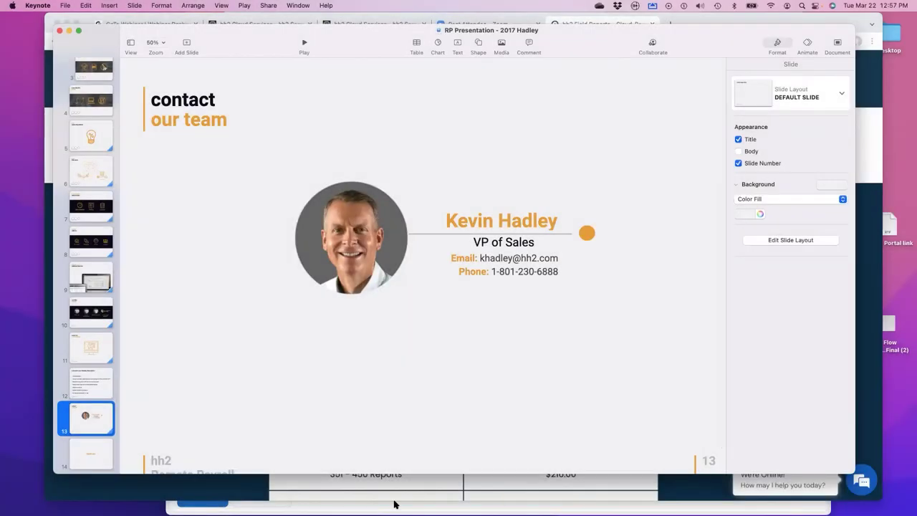
{"action": "left_click", "coordinate": [91, 457]}
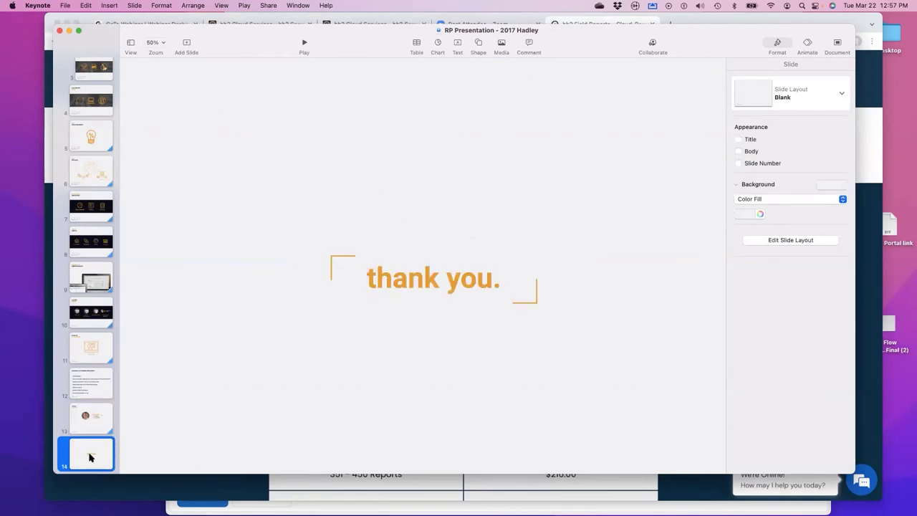